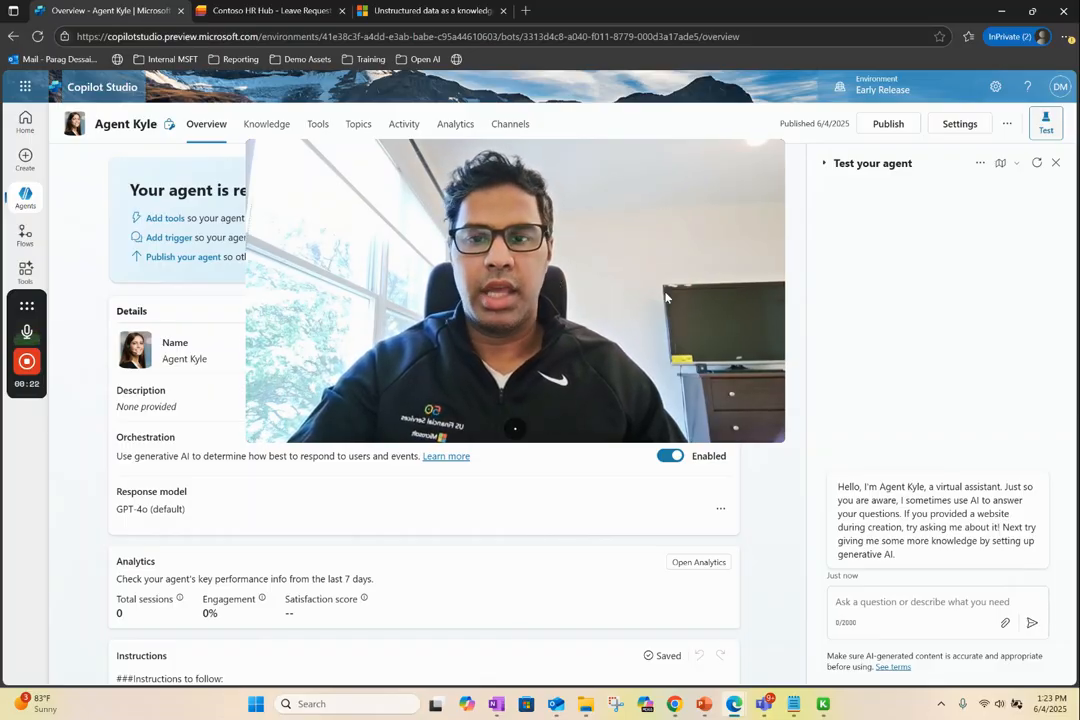
mouse_move(521, 434)
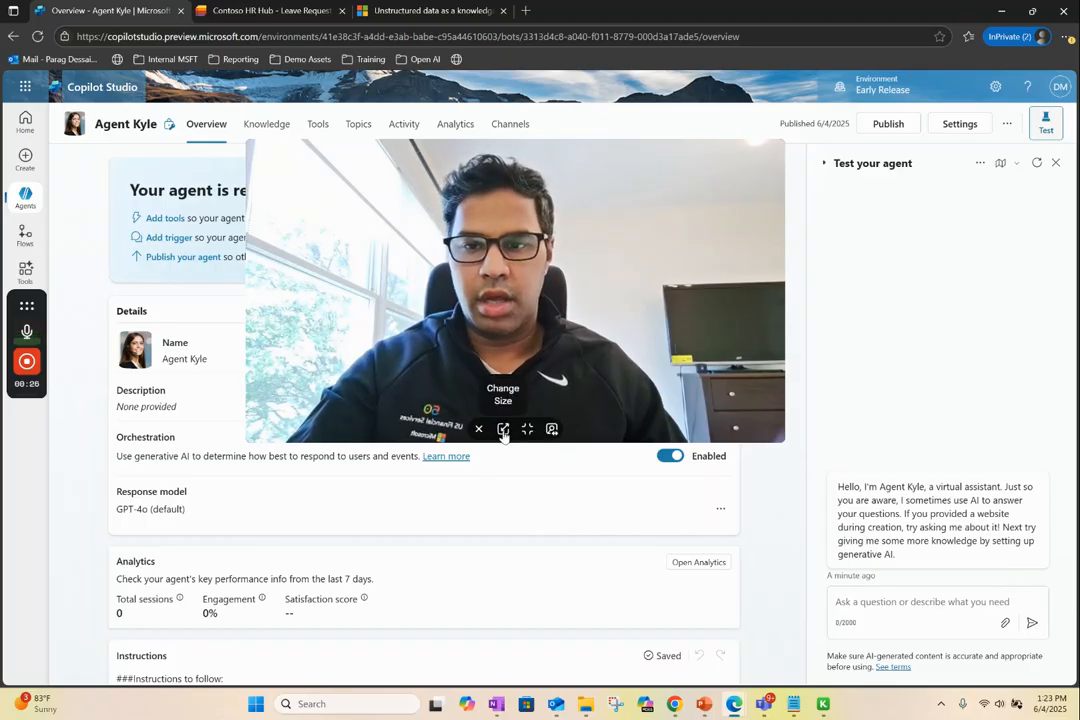
click(505, 432)
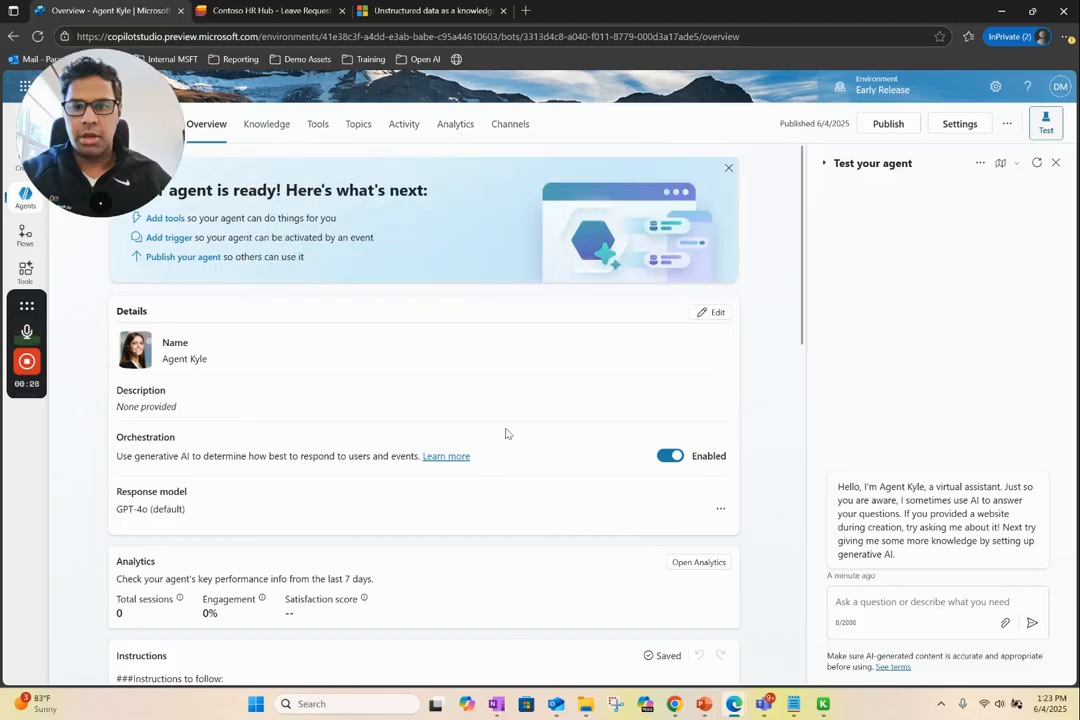
drag(91, 97, 54, 570)
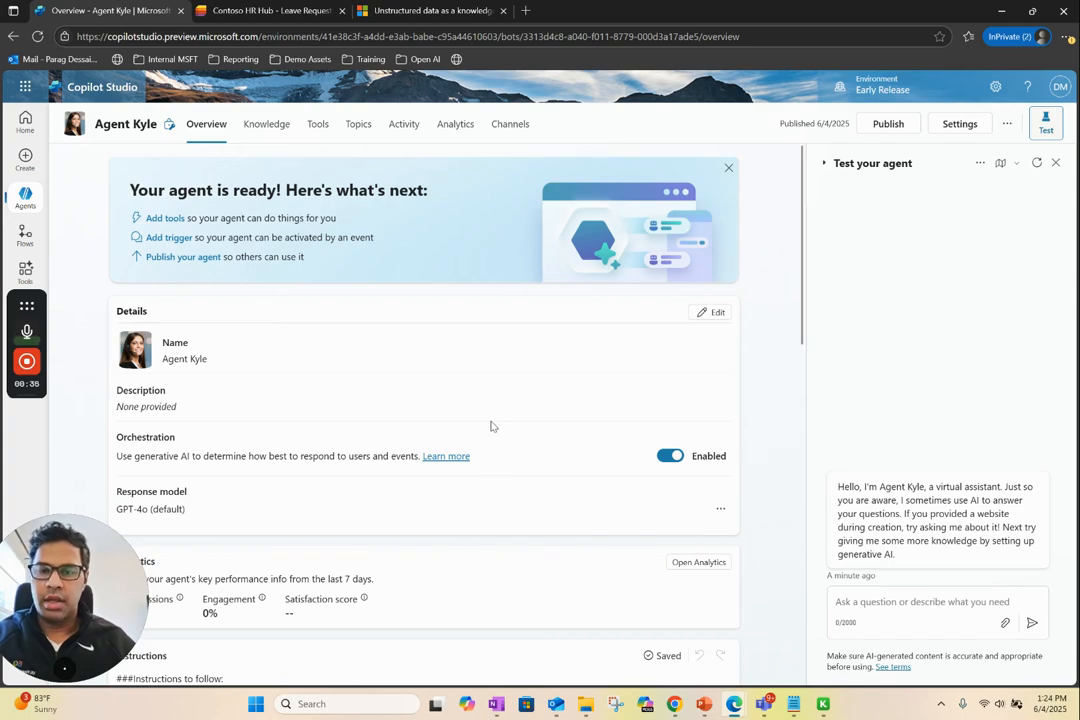
Examine the agent's response model and the primary response model options in its Generative AI settings, and return to the overview
drag(803, 303, 785, 356)
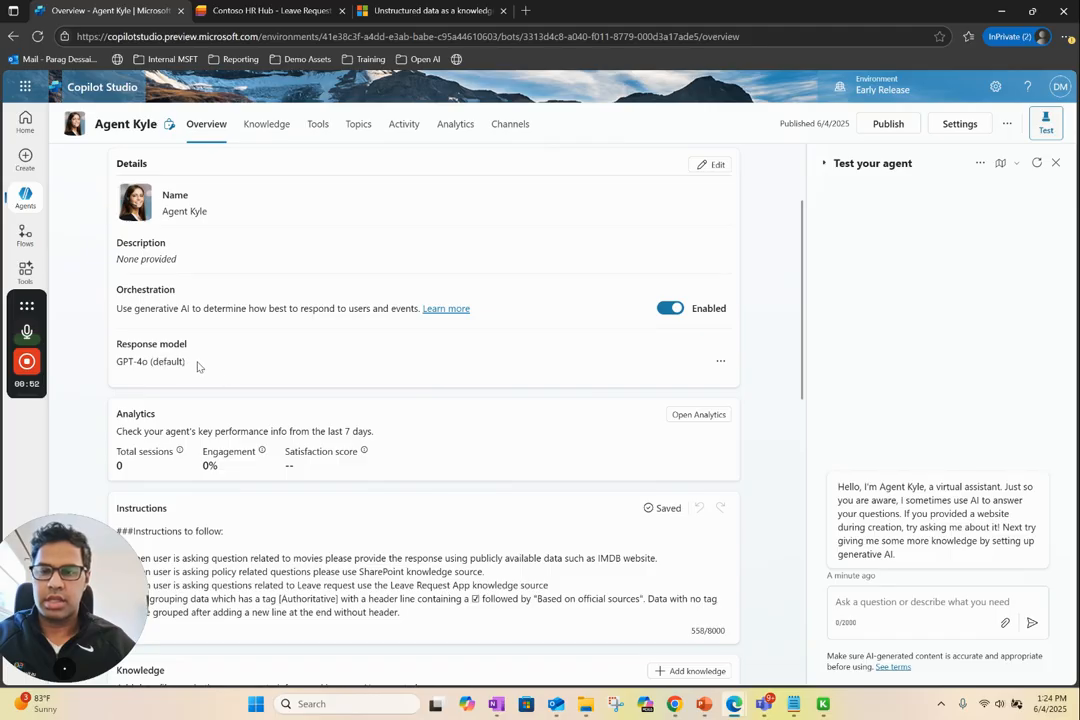
drag(190, 364, 123, 364)
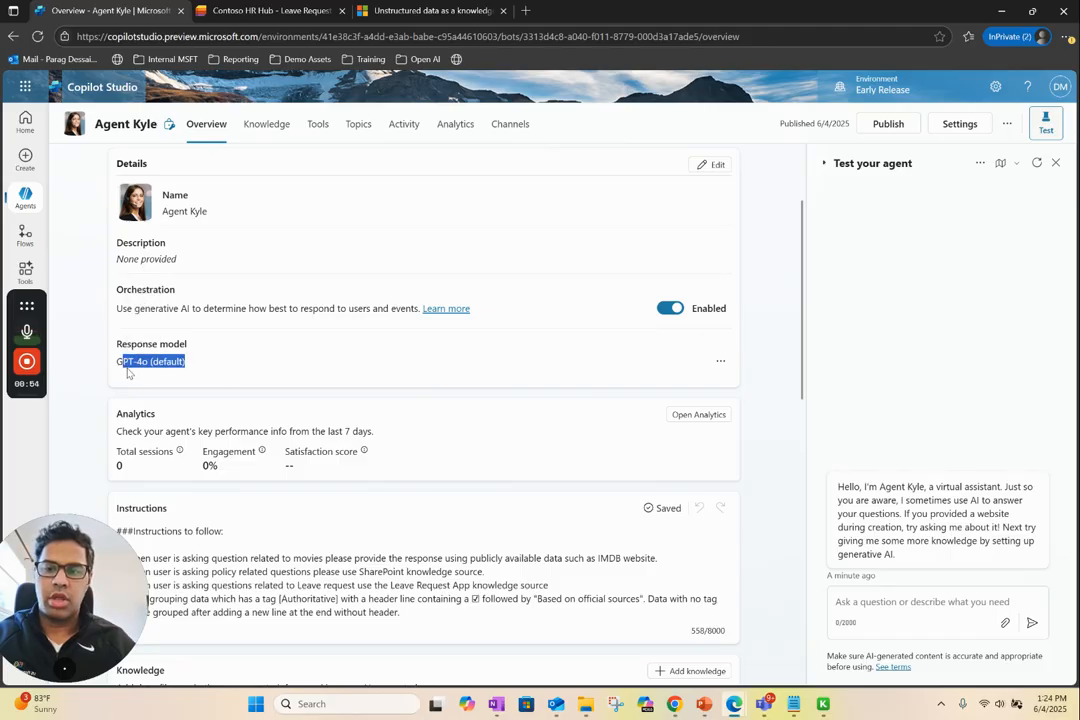
click(360, 368)
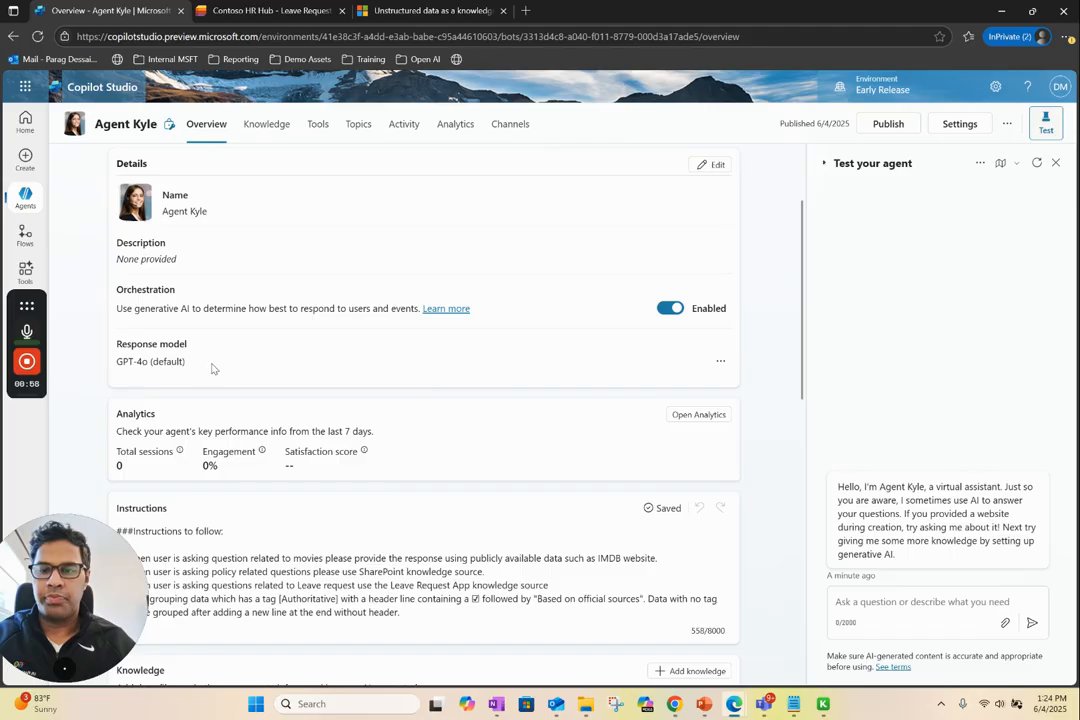
click(721, 366)
click(738, 388)
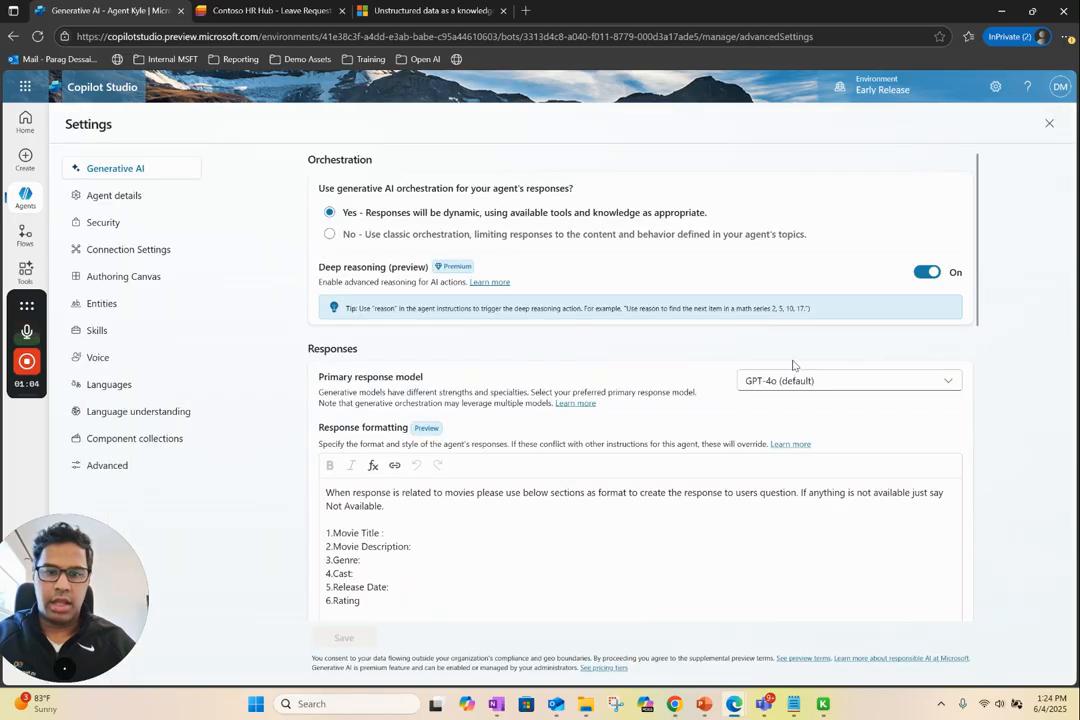
click(777, 384)
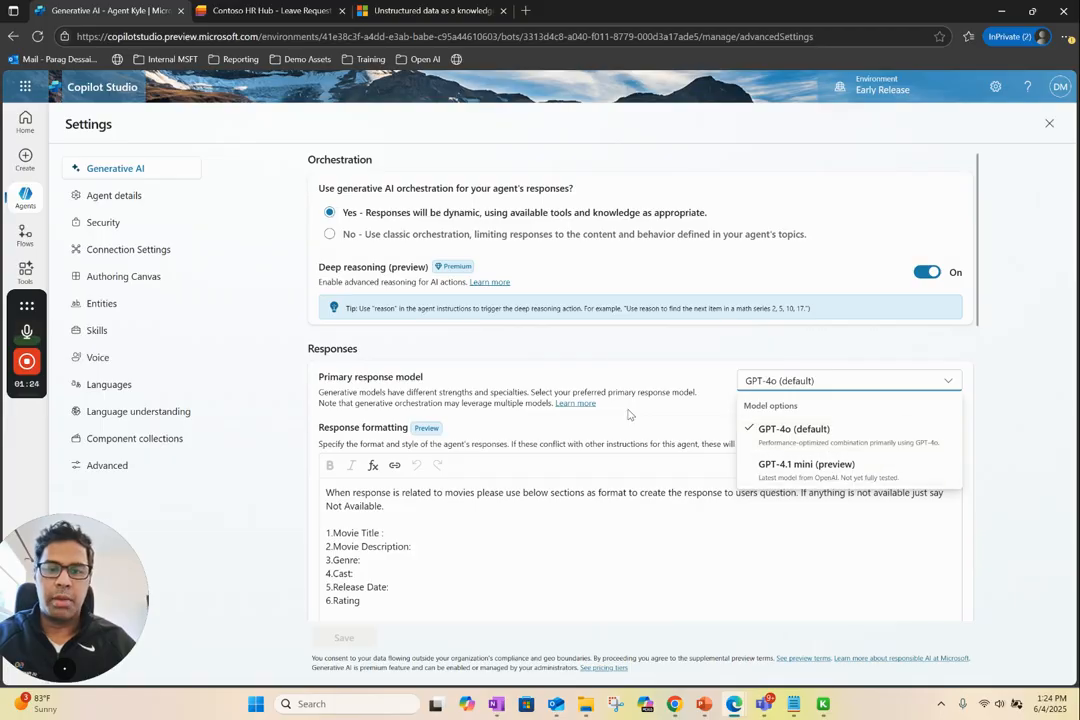
click(634, 372)
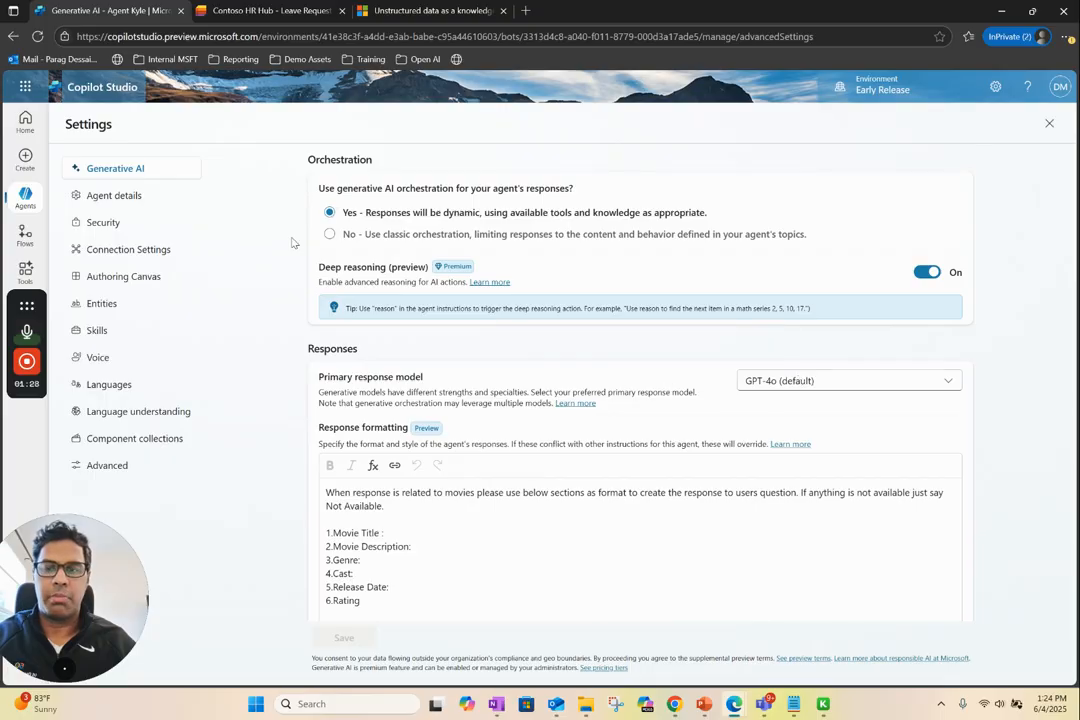
click(1049, 126)
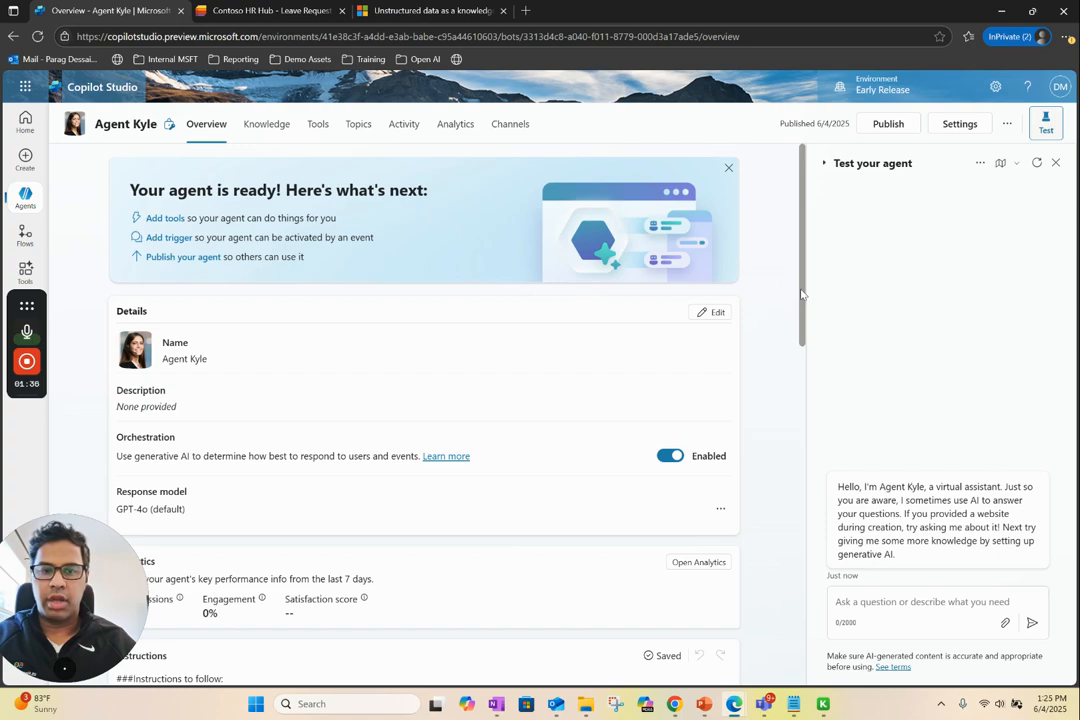
Browse the Contoso HR Hub Policy Documents library through the SharePoint file upload option for knowledge, and leave without adding a file
drag(801, 294, 795, 382)
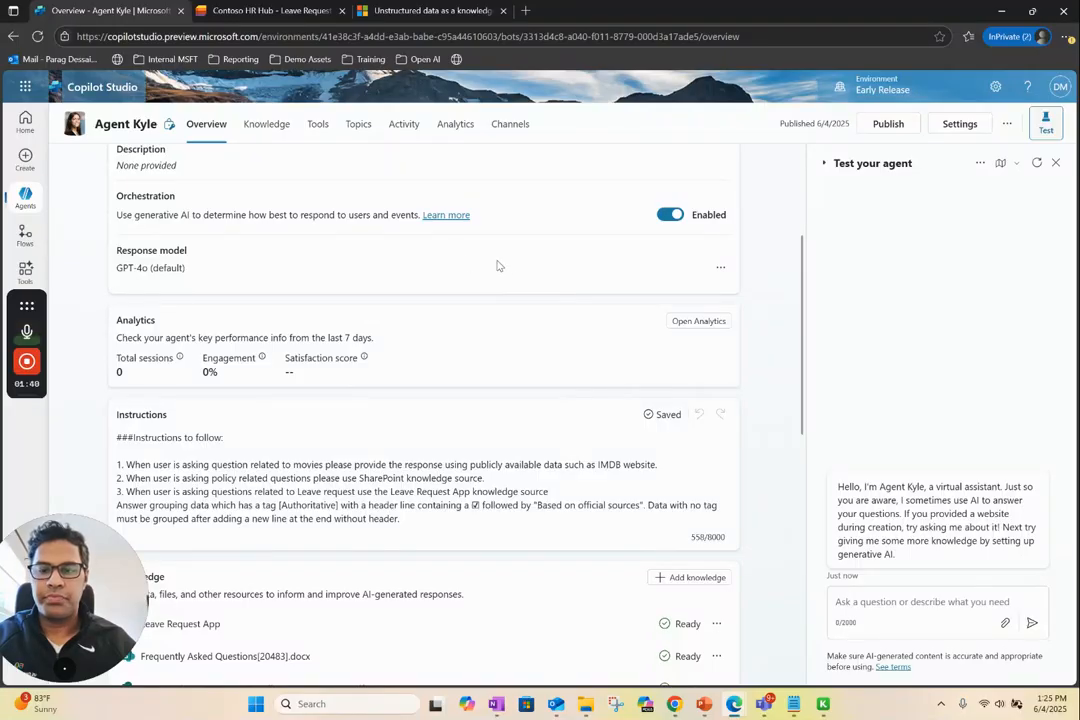
drag(802, 344, 800, 427)
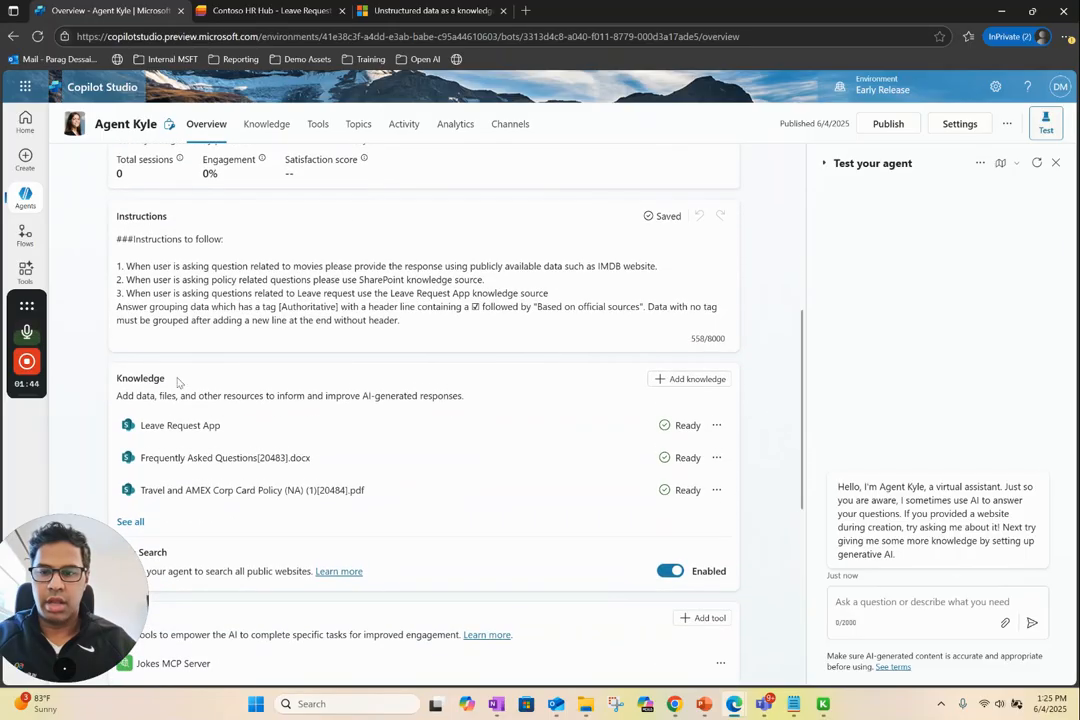
click(684, 379)
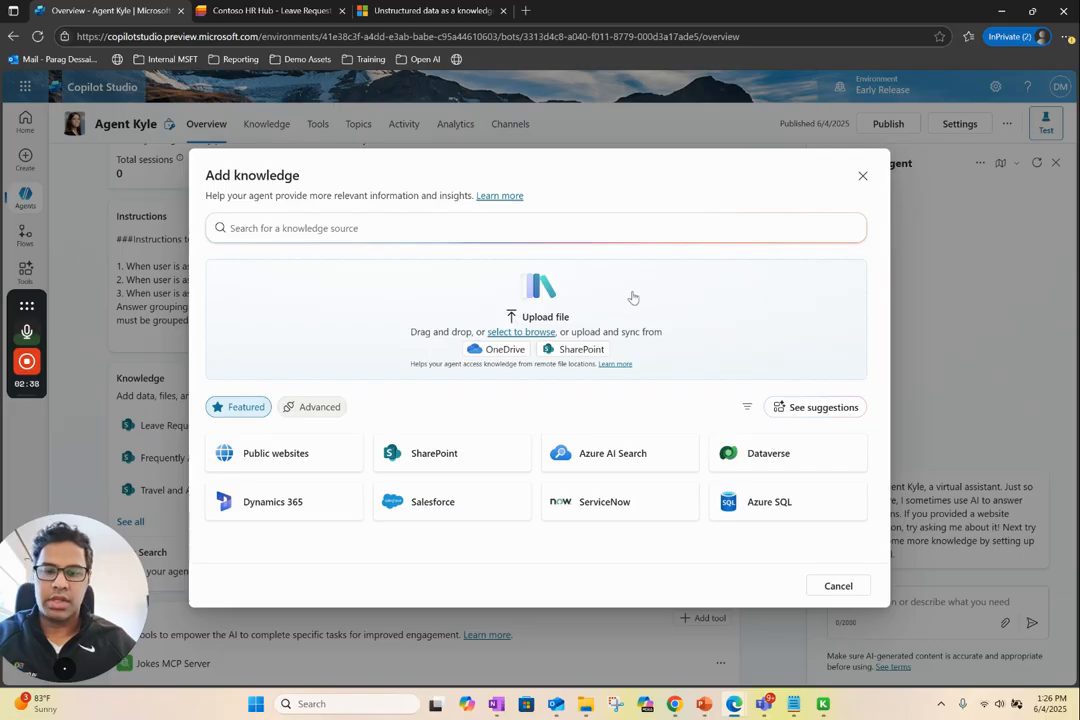
click(586, 351)
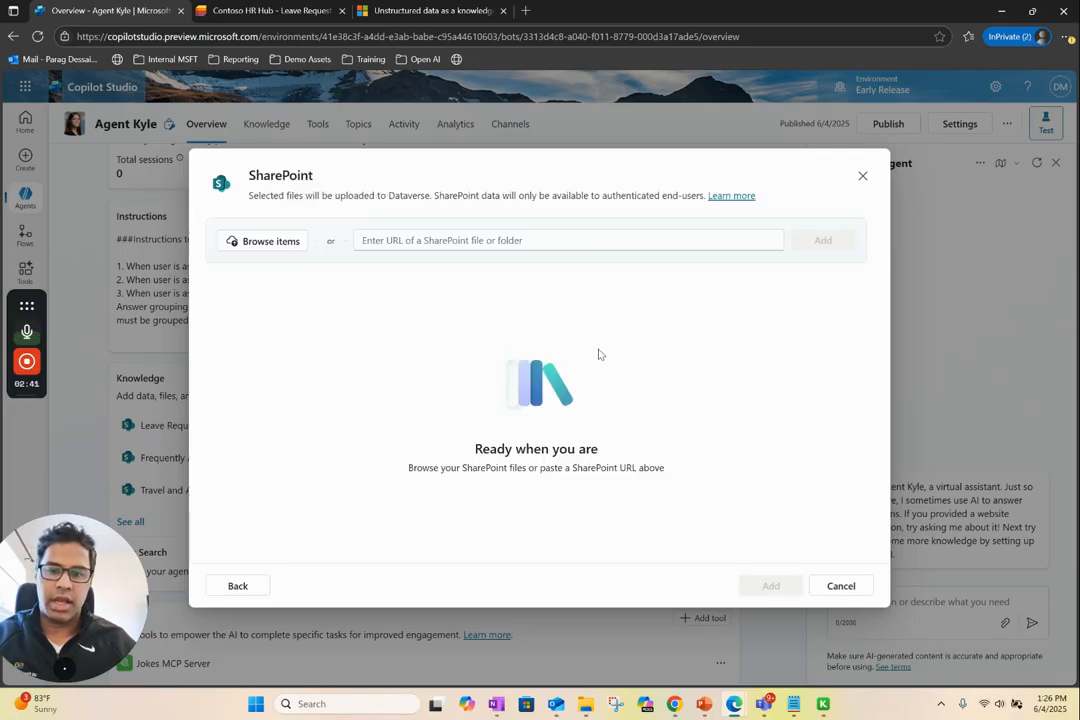
click(266, 243)
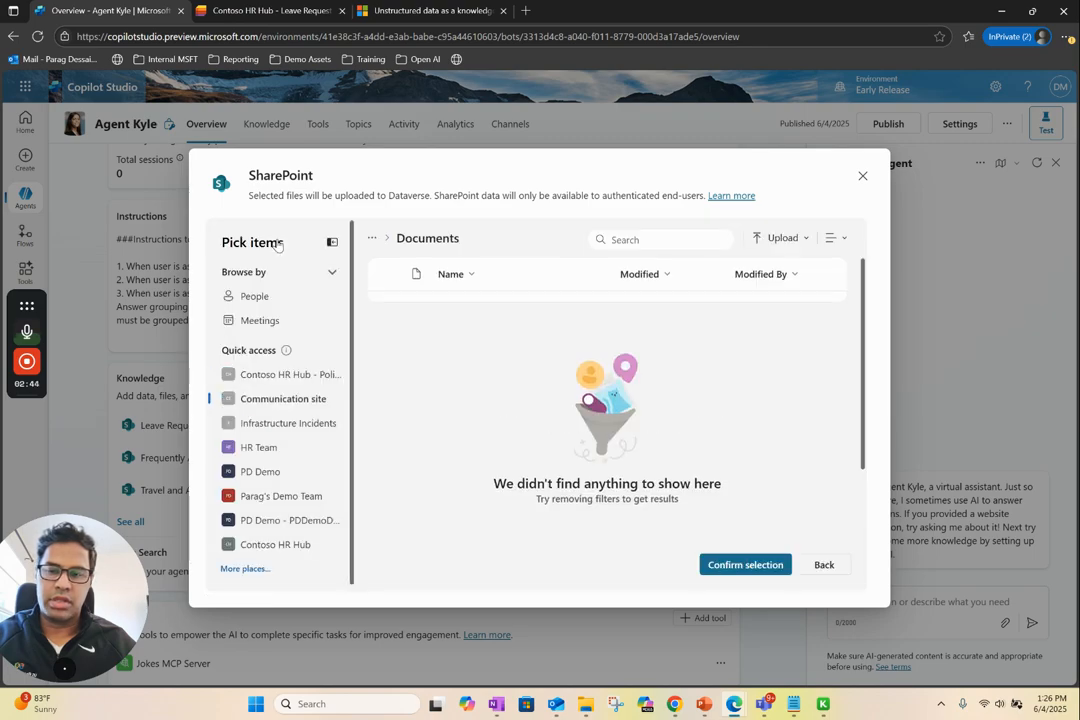
click(275, 376)
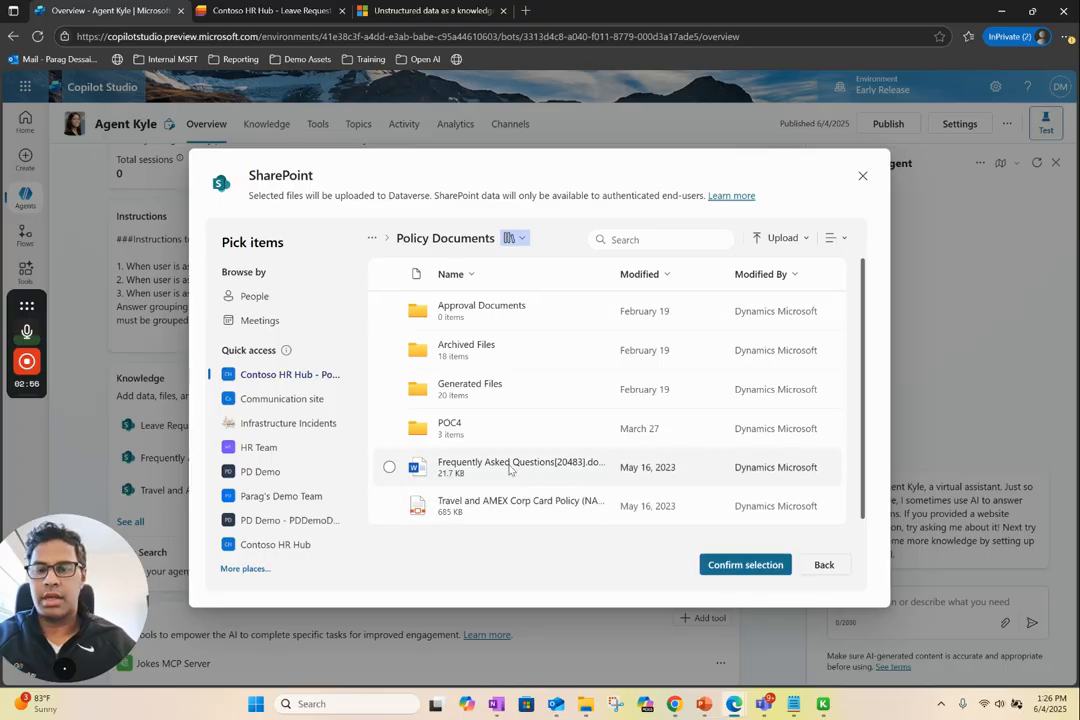
mouse_move(510, 469)
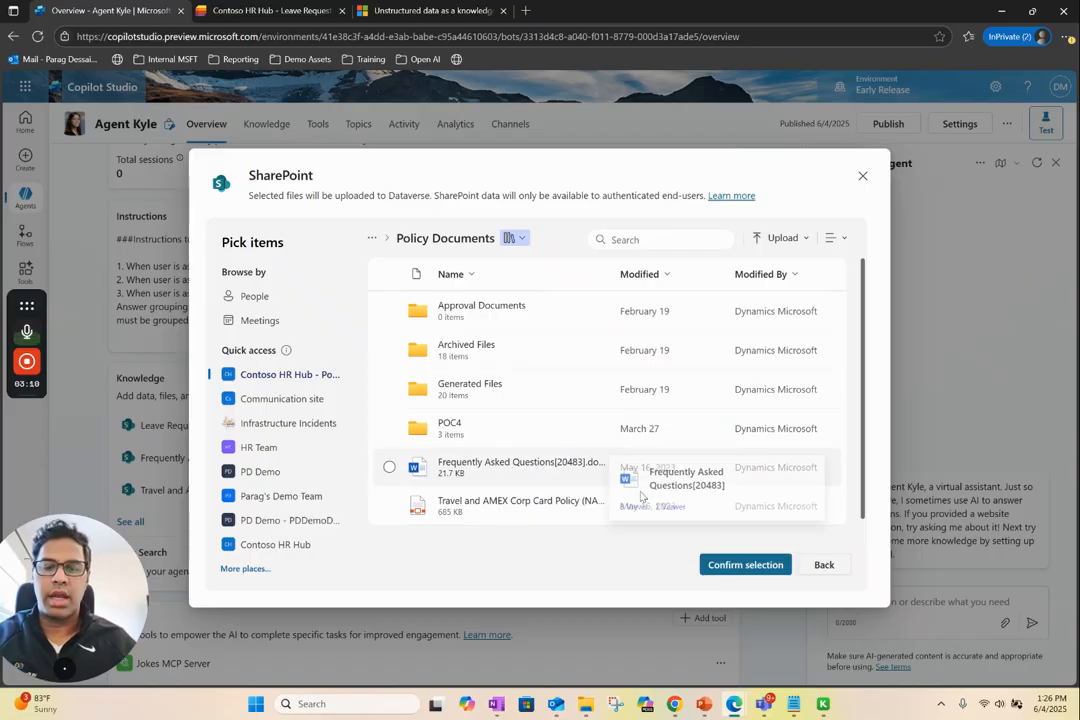
click(824, 566)
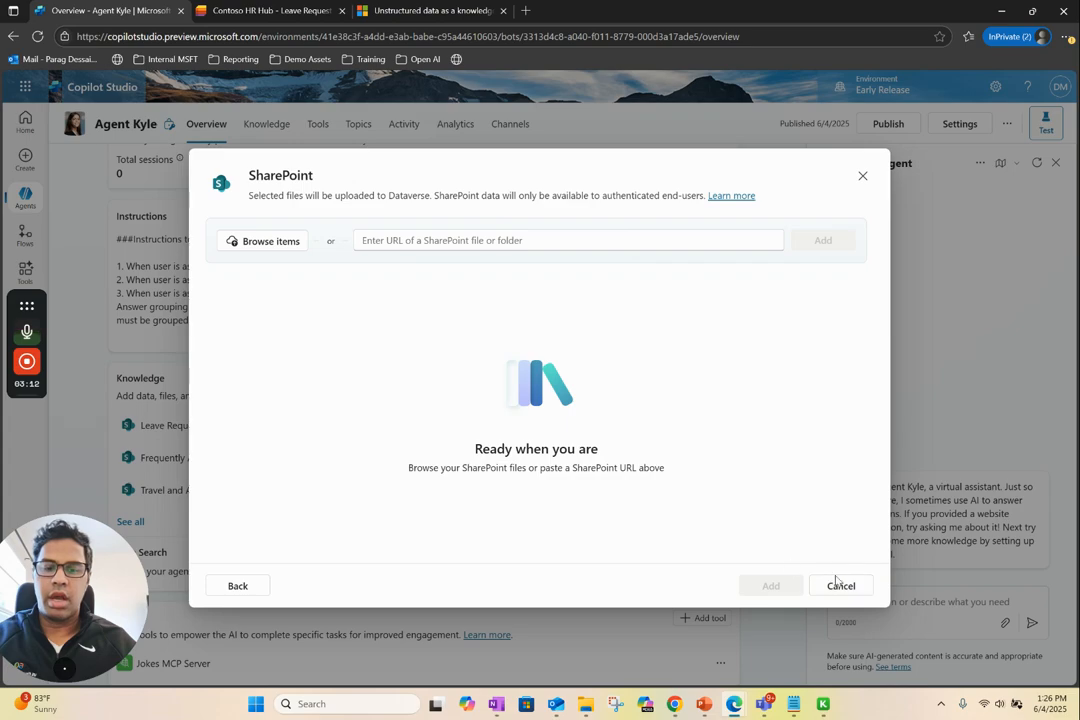
click(840, 587)
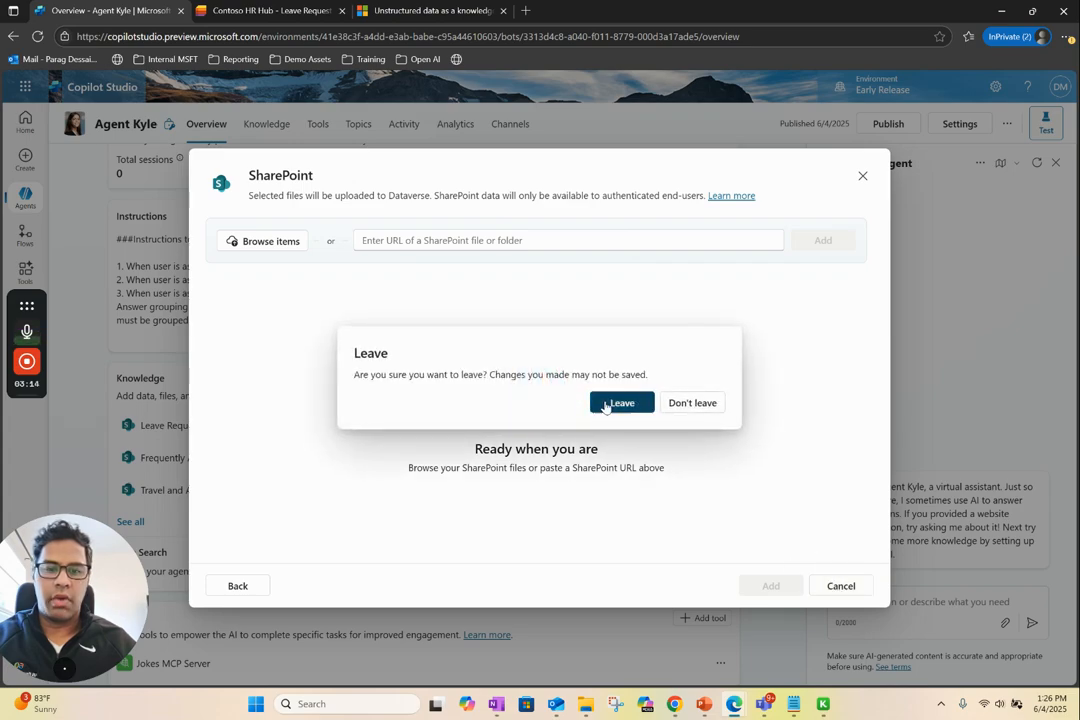
click(620, 403)
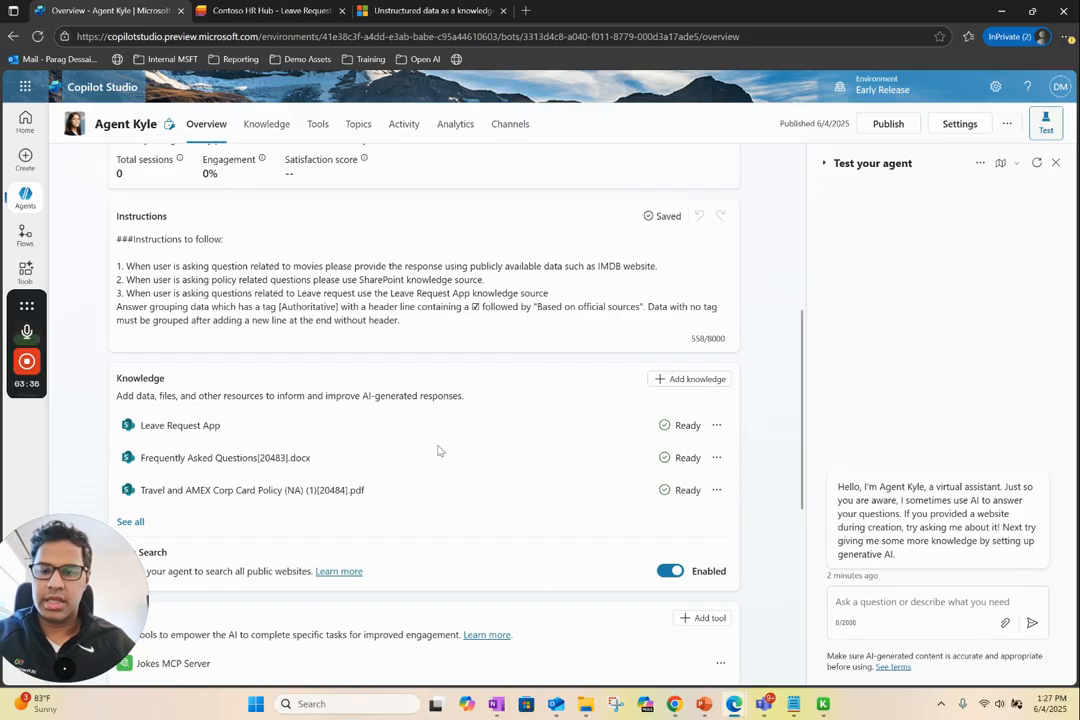
Read how uploaded files are processed in the Microsoft Learn article on unstructured data as a knowledge source, and return to the agent overview
click(362, 10)
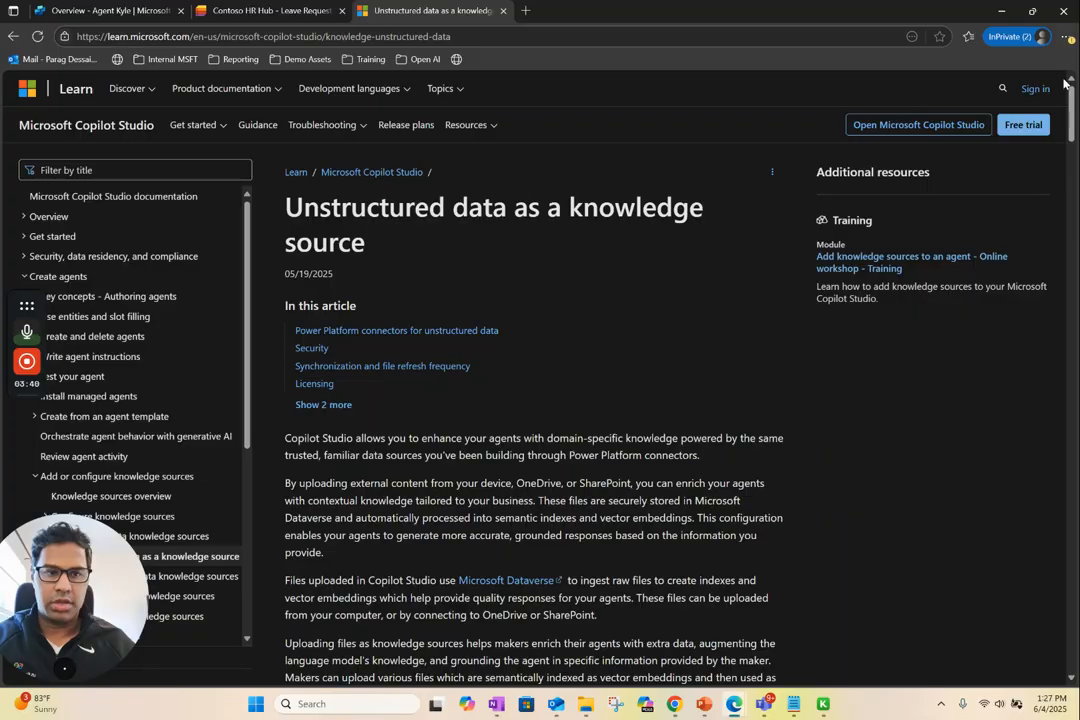
scroll(492, 337, down, 5)
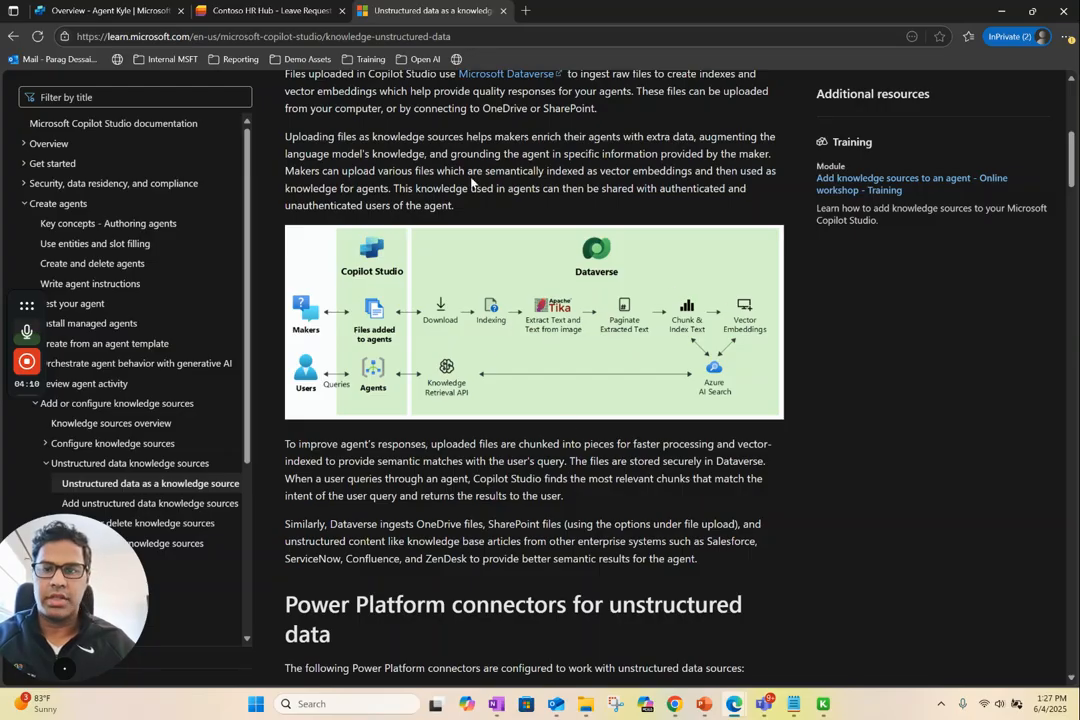
click(265, 10)
click(105, 10)
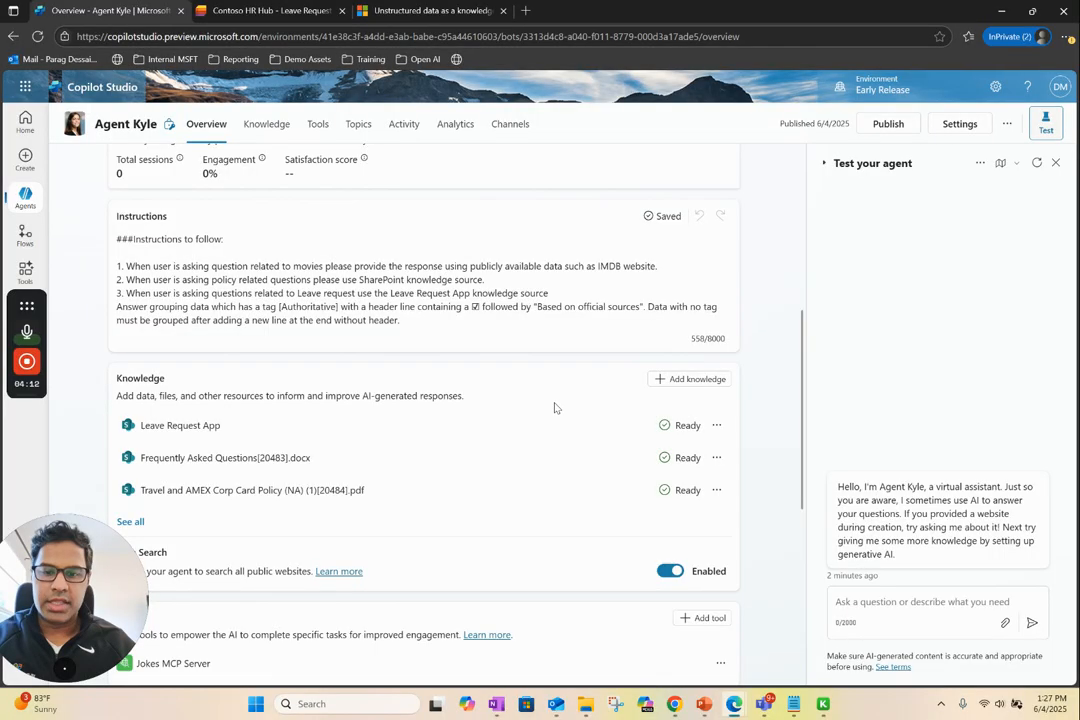
Browse My lists through the featured SharePoint knowledge source, and leave without adding a list
click(688, 382)
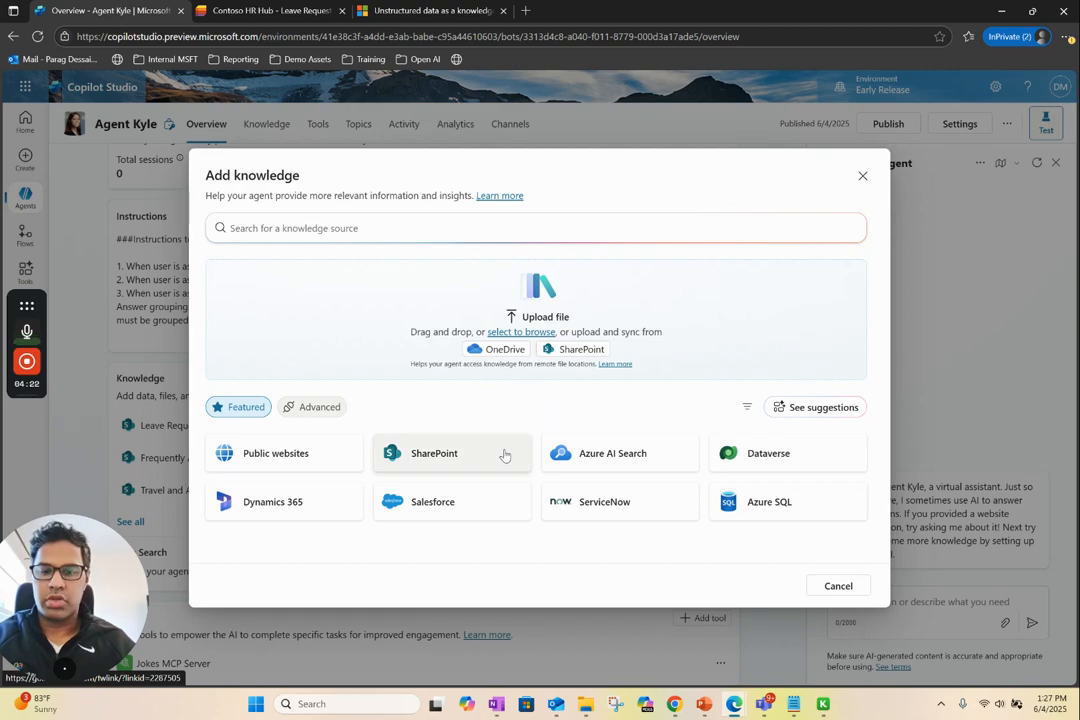
click(430, 455)
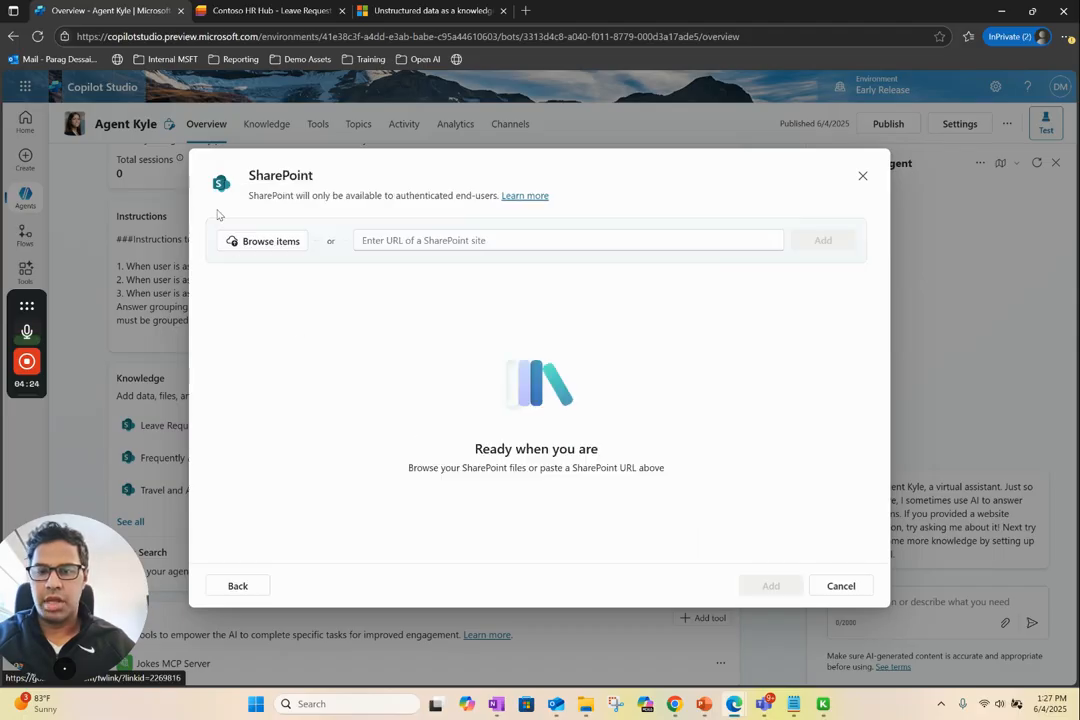
click(261, 243)
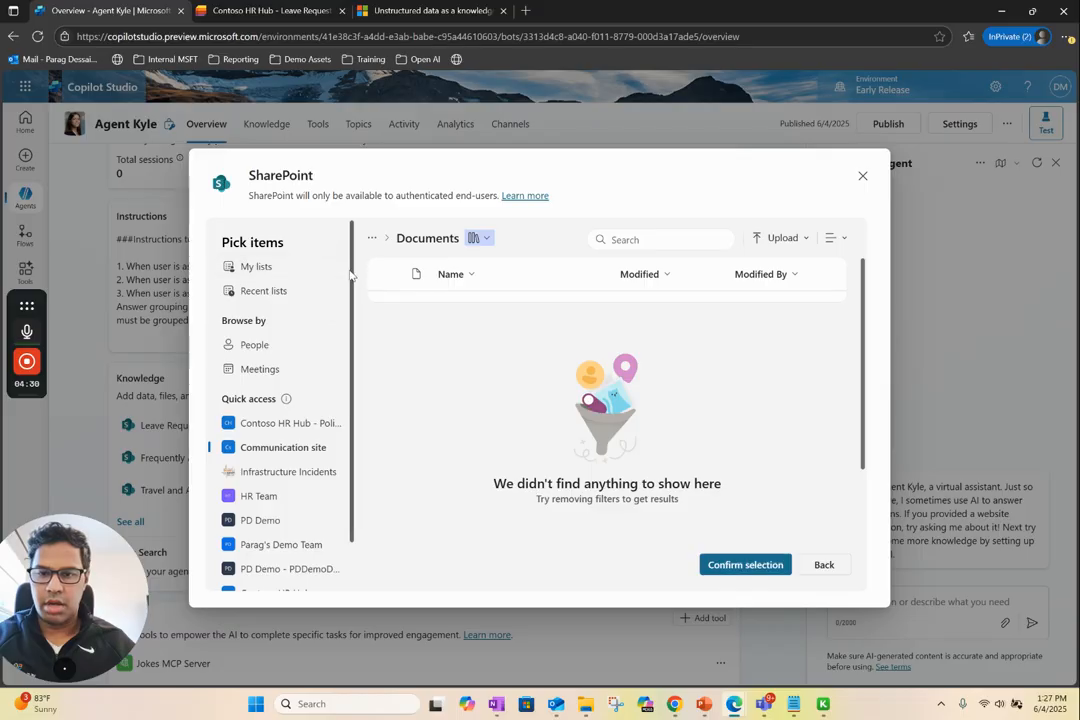
click(256, 262)
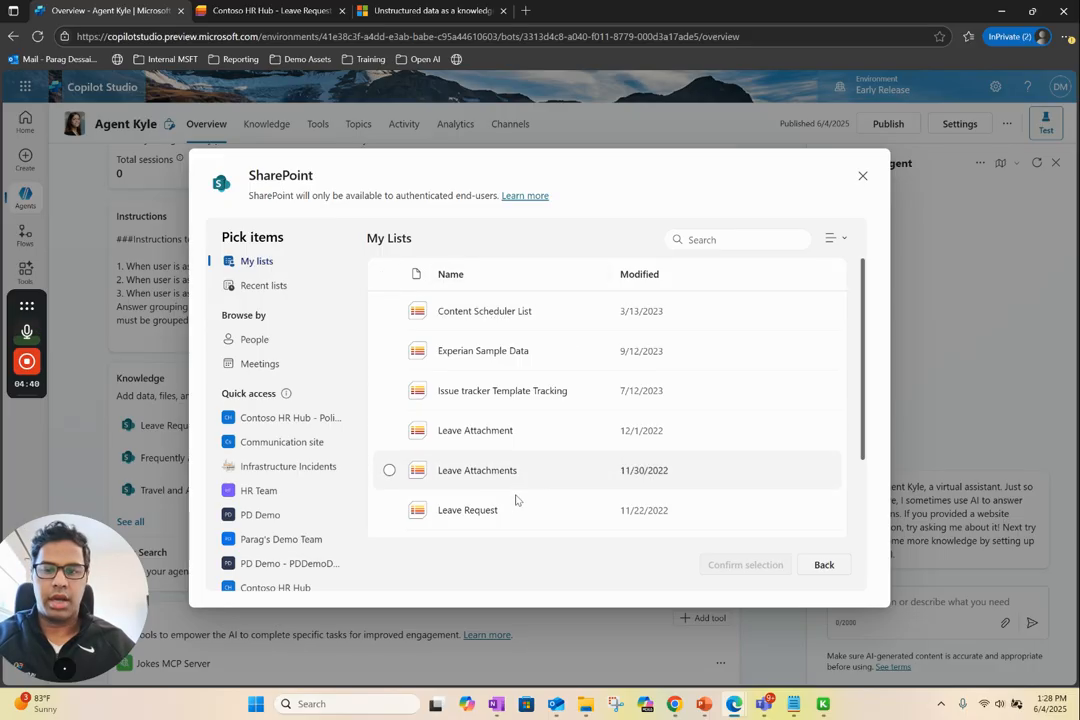
click(862, 176)
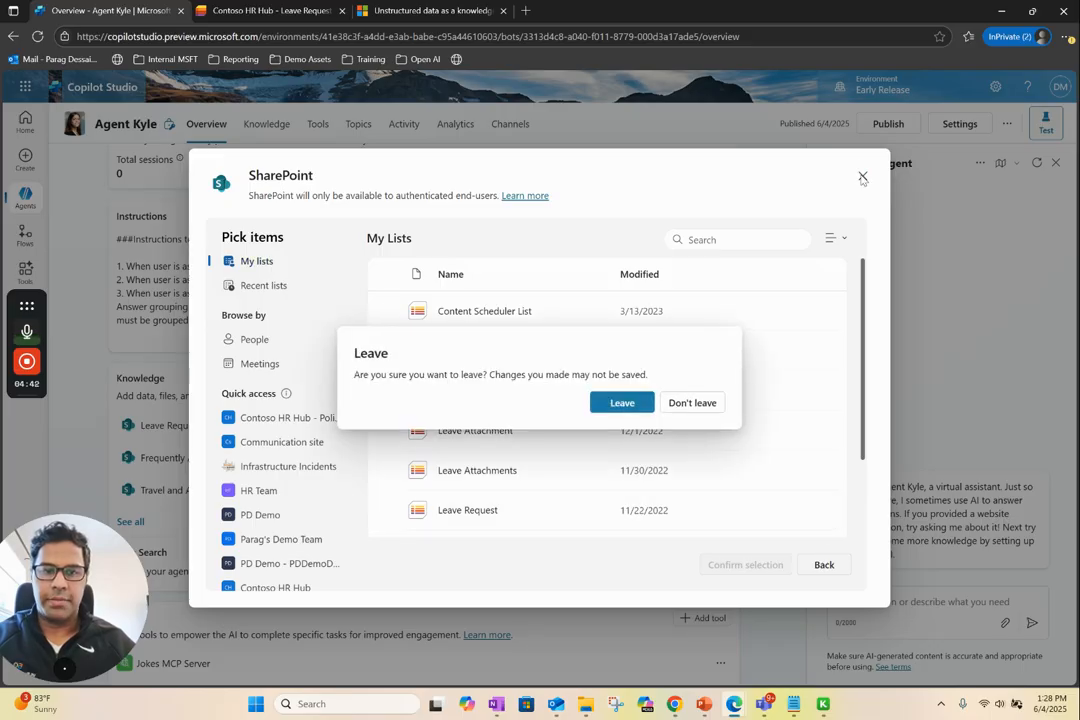
click(622, 402)
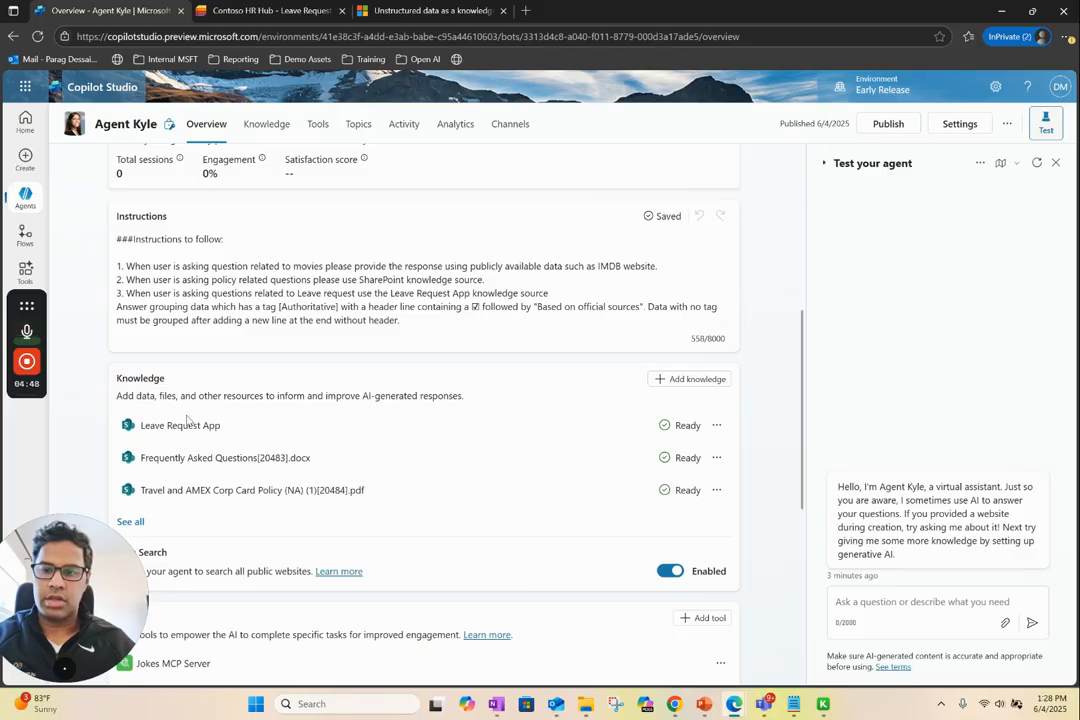
Inspect the items of the Leave Request App list in Microsoft Lists, and return to the agent overview in Copilot Studio
click(255, 7)
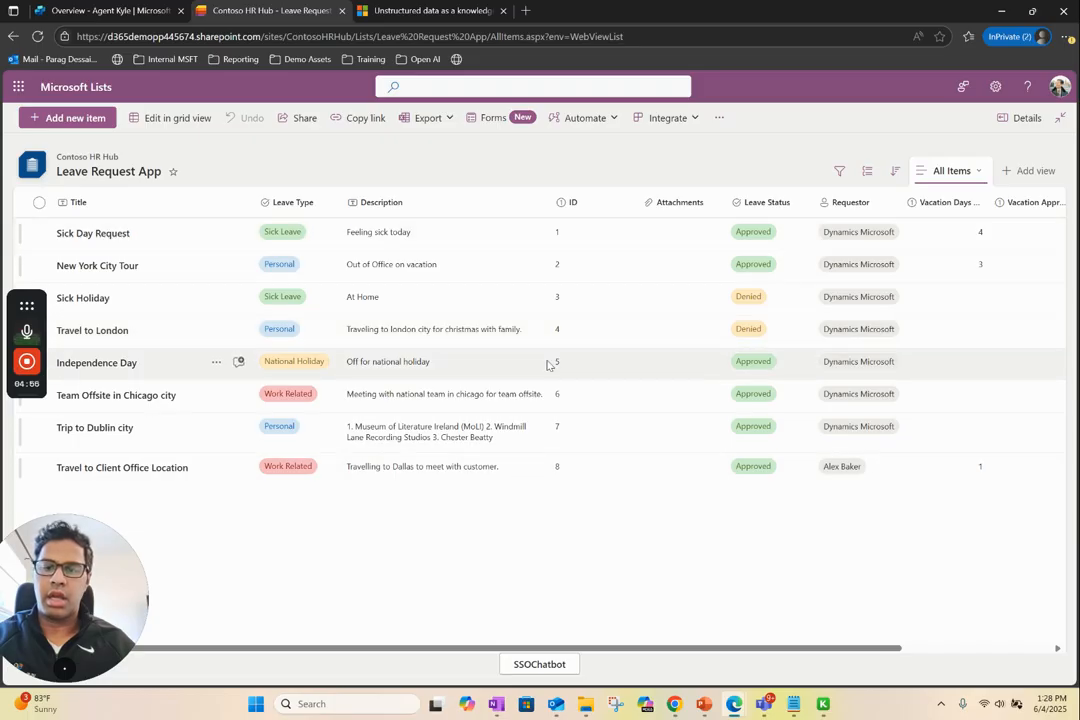
click(111, 11)
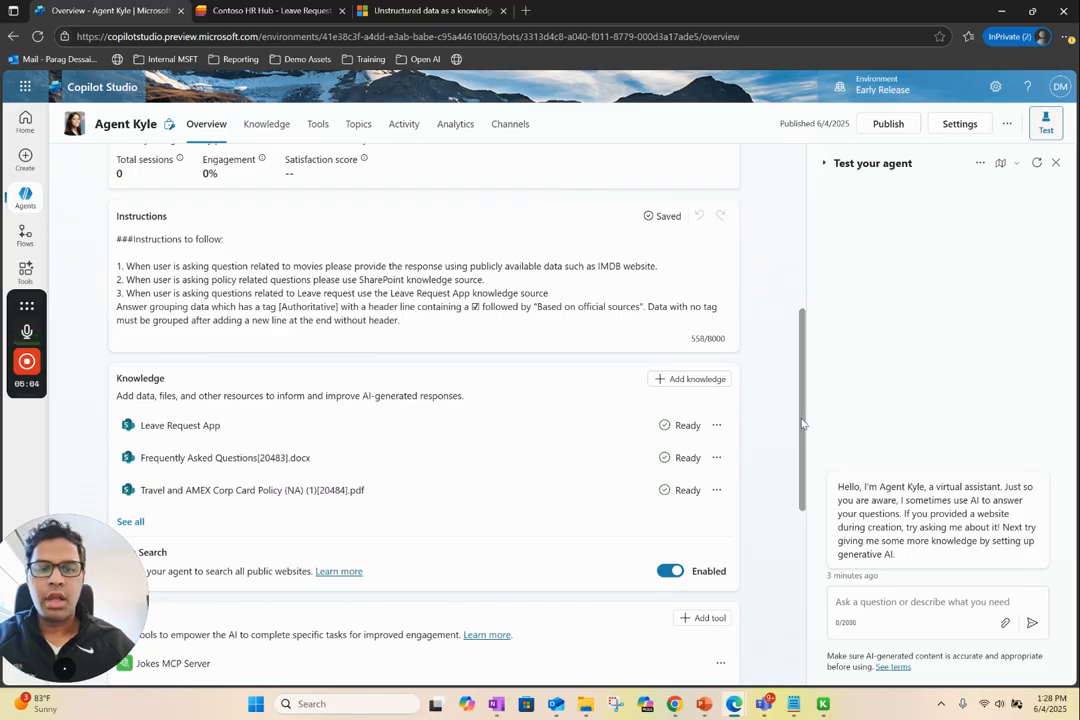
Review the knowledge sources and the Web Search setting on the agent's overview
drag(803, 427, 799, 465)
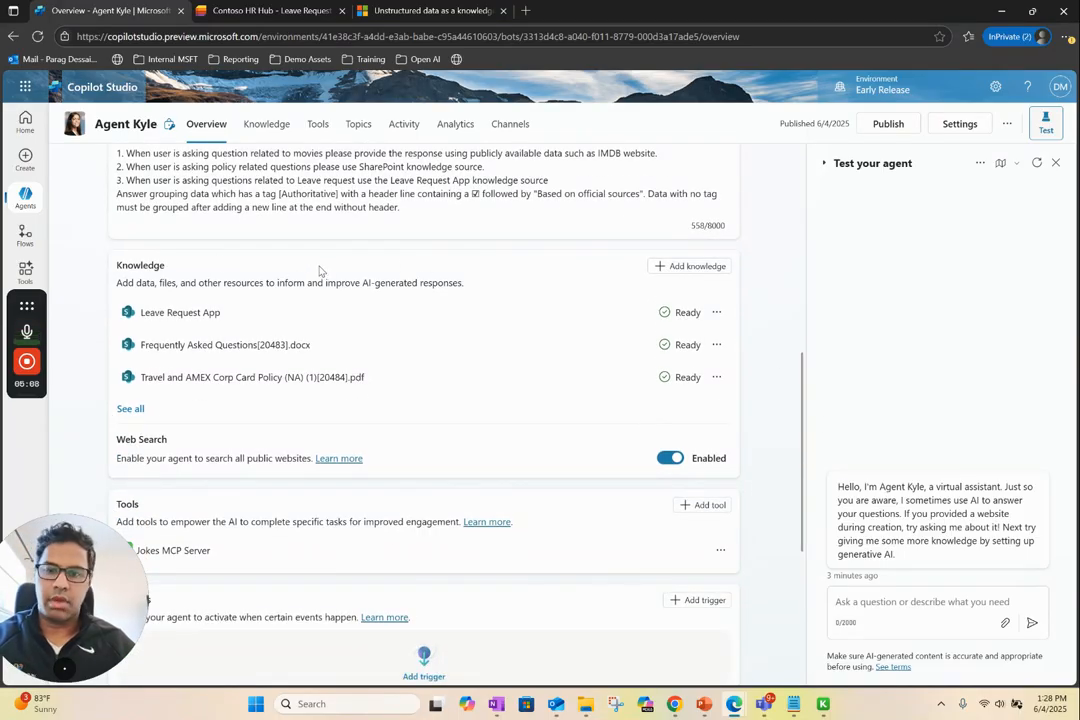
drag(172, 266, 102, 270)
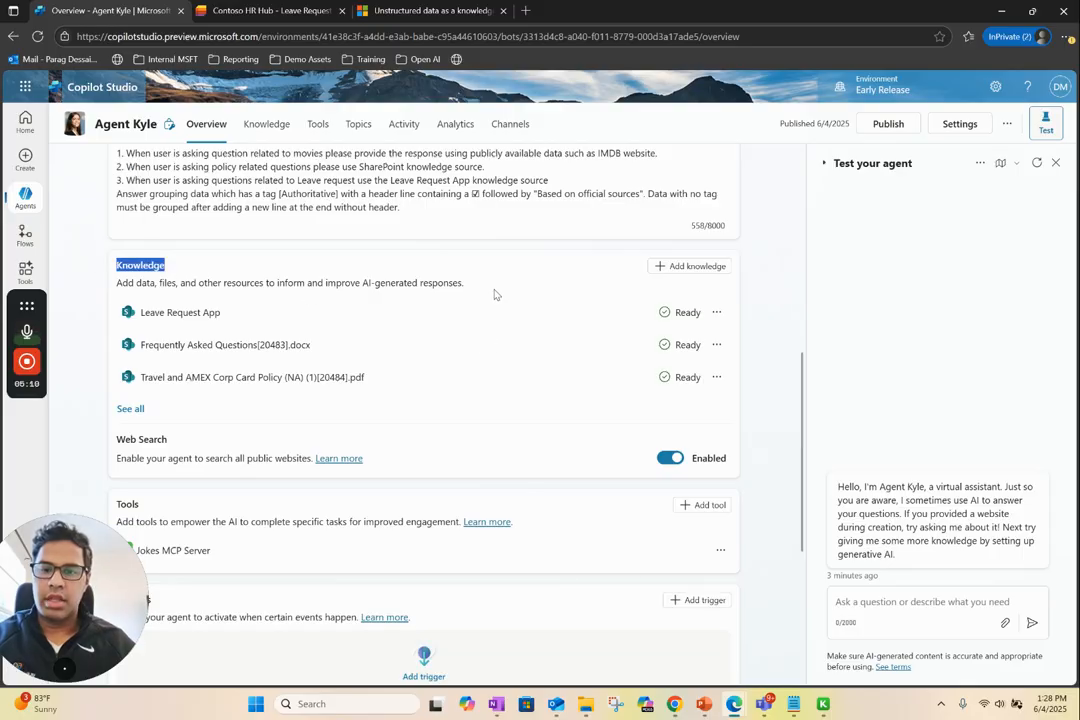
click(512, 447)
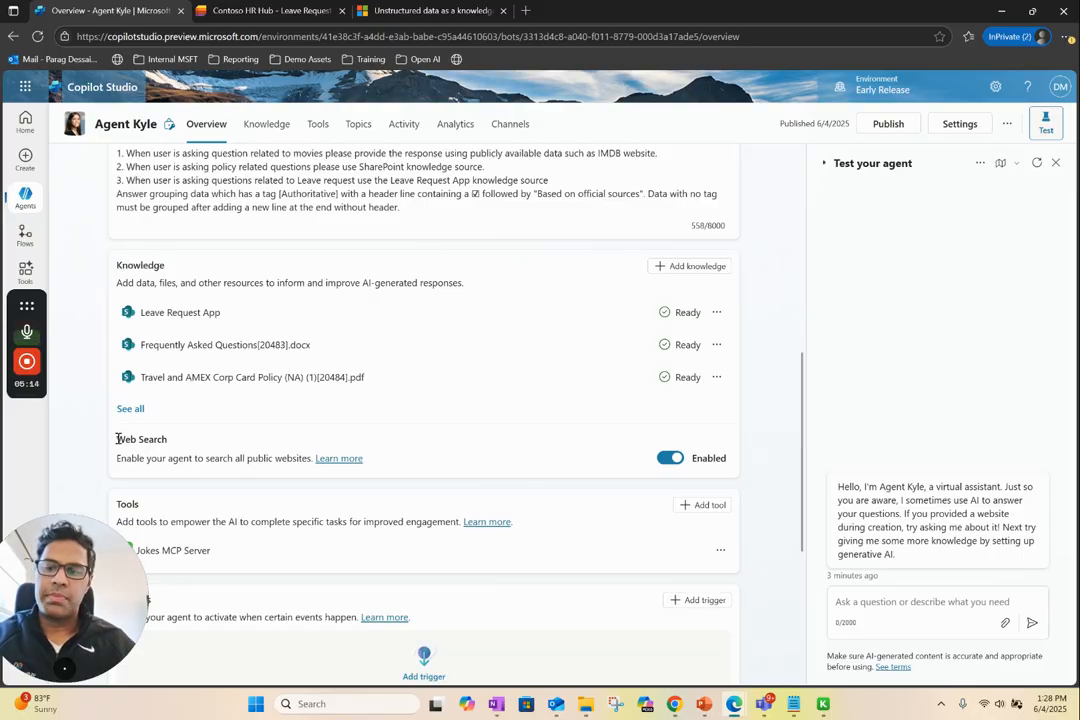
drag(116, 439, 145, 440)
click(523, 460)
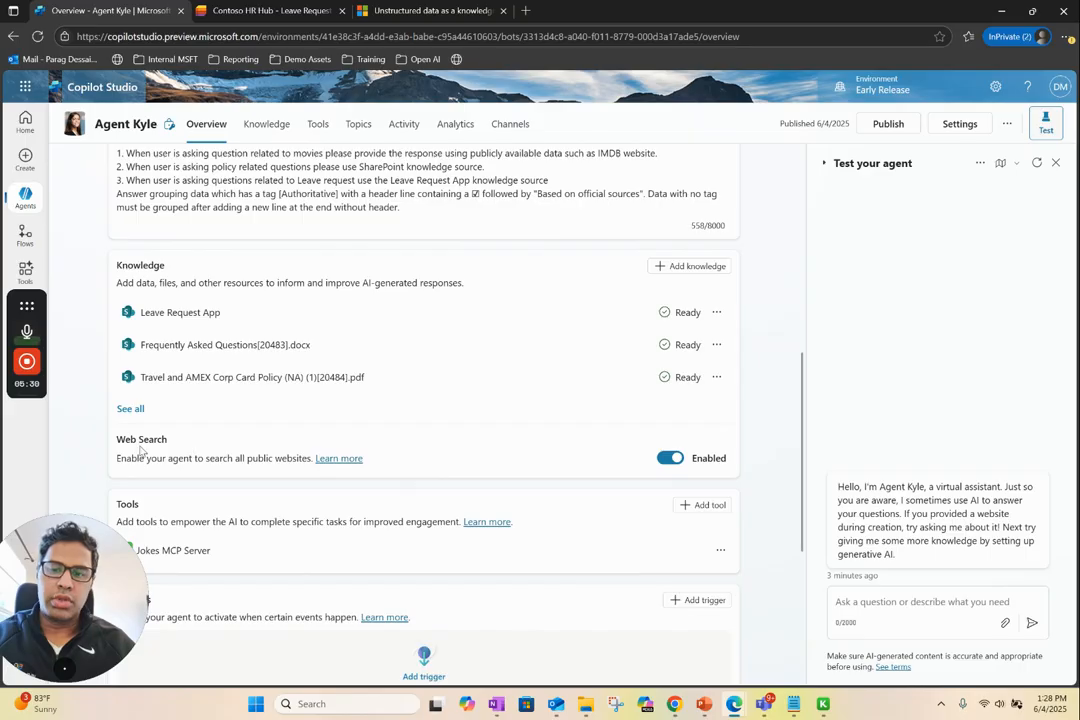
Open the agent's generative AI settings and review the response formatting instructions for movie answers
drag(168, 440, 116, 446)
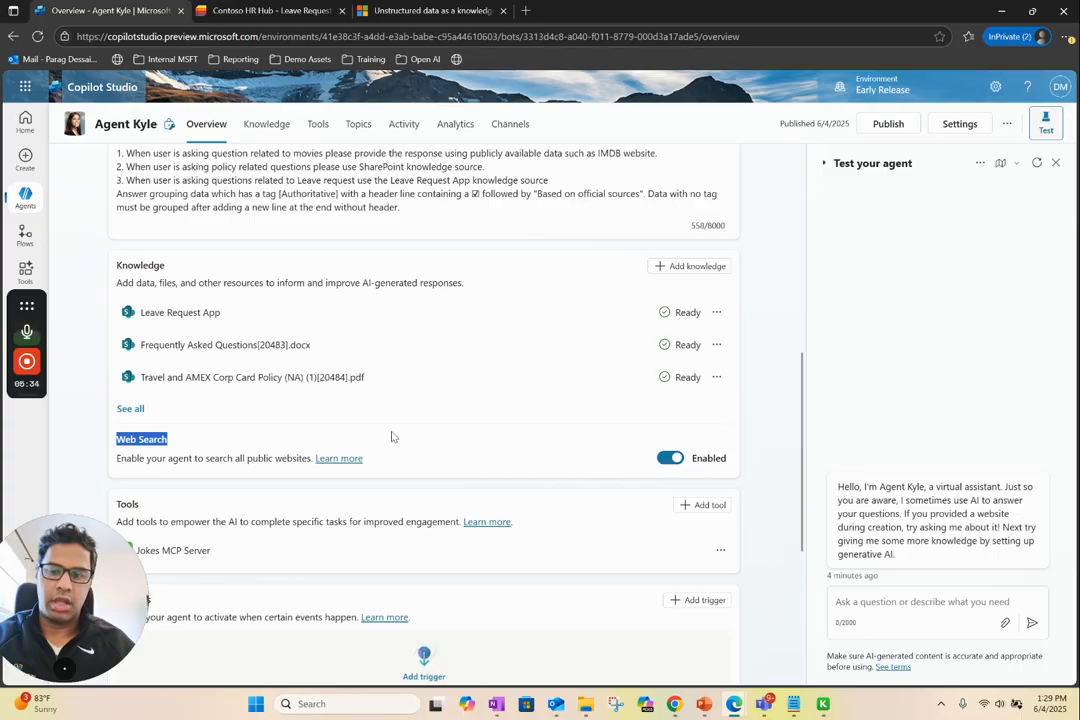
click(960, 124)
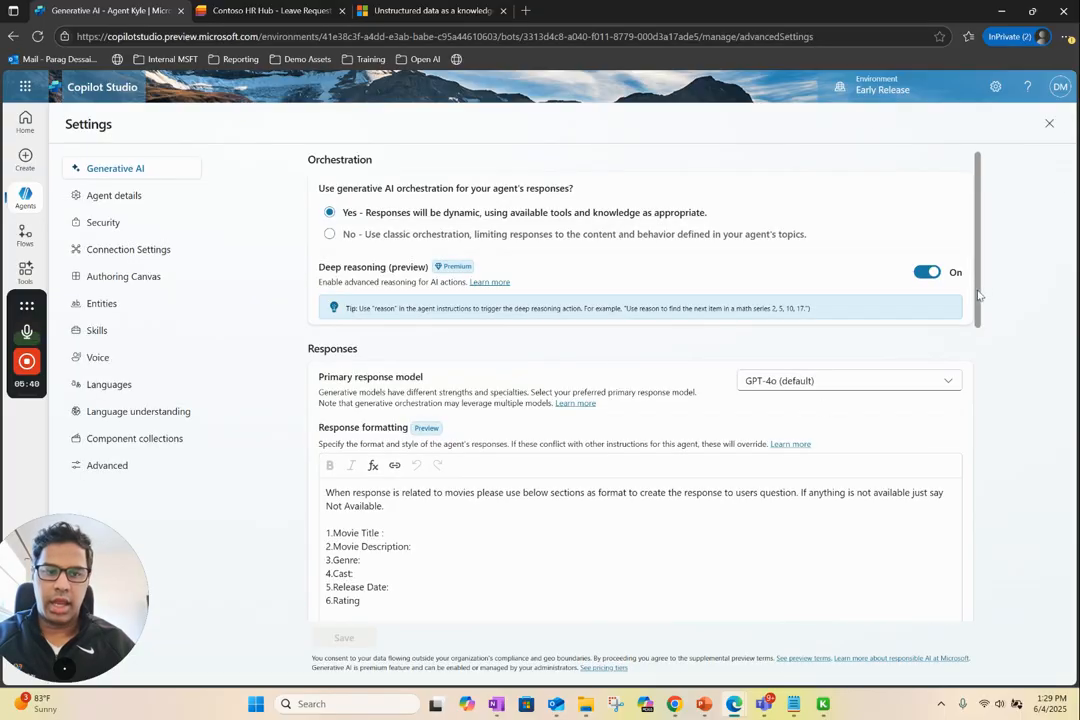
drag(980, 291, 981, 372)
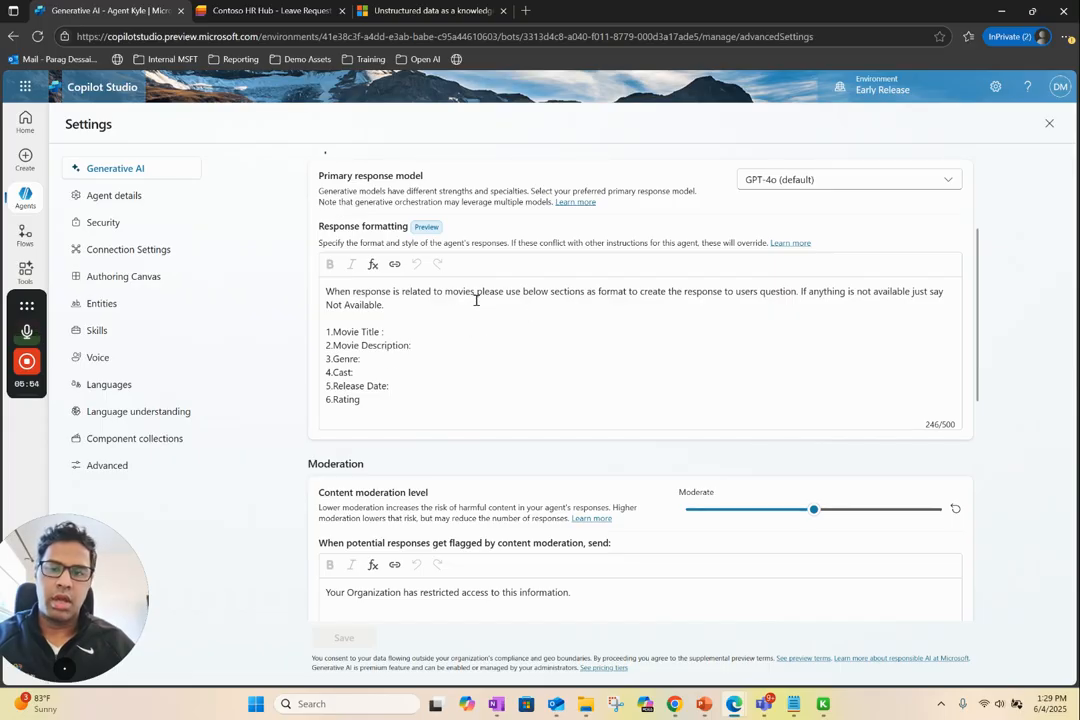
drag(477, 295, 409, 293)
drag(371, 403, 319, 338)
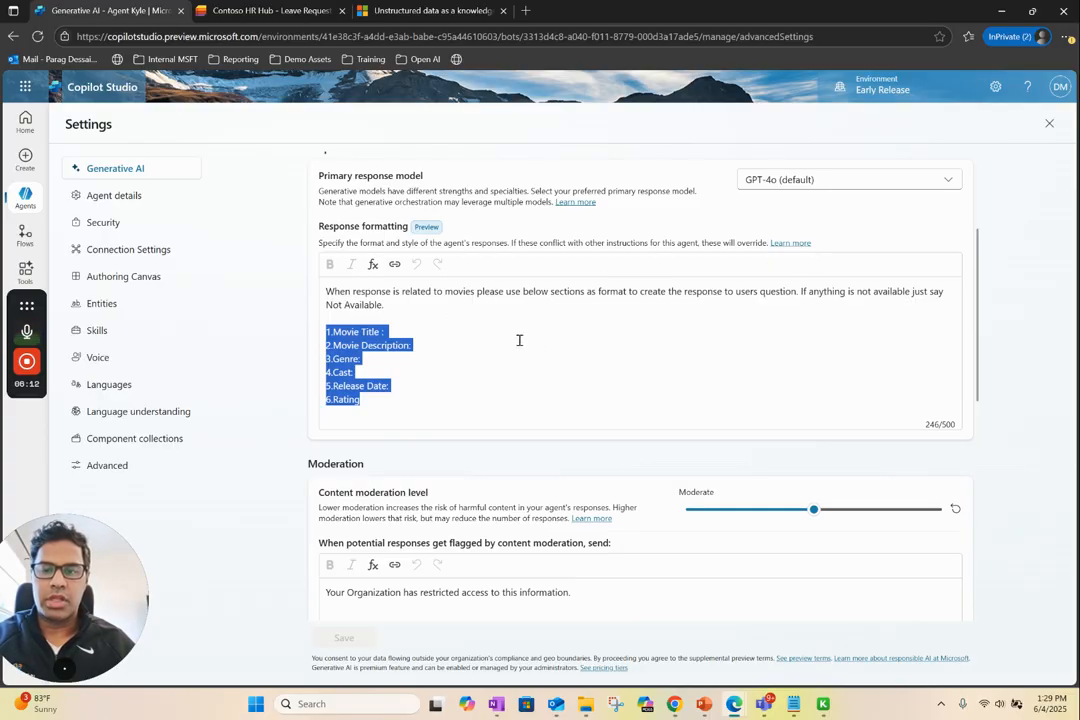
click(687, 359)
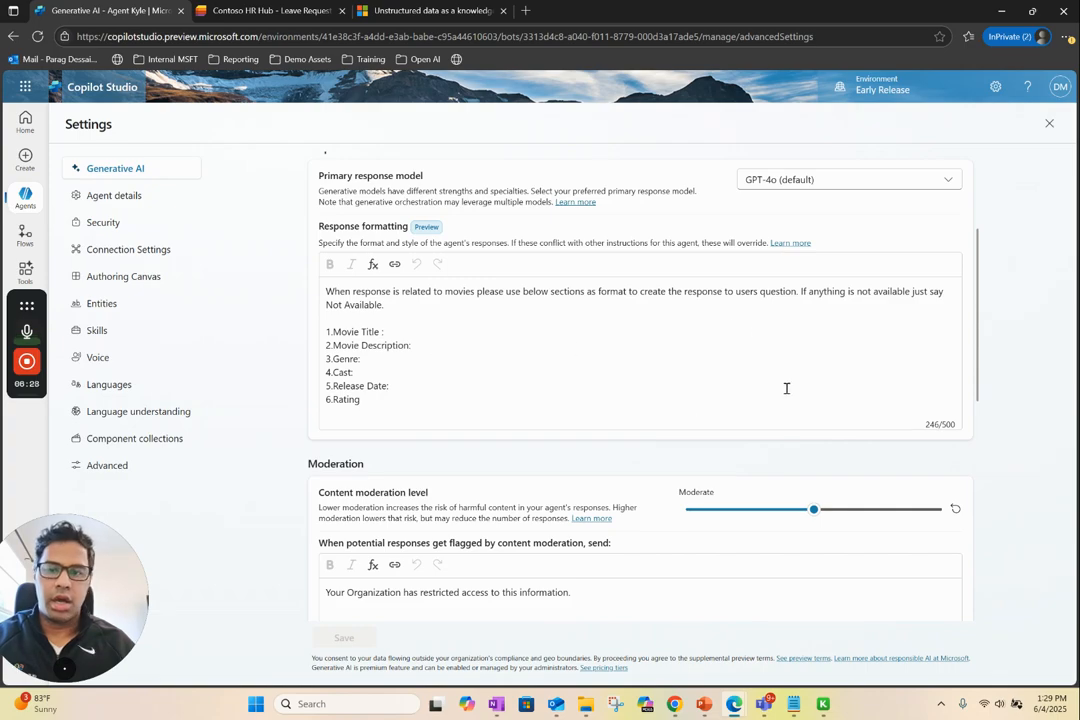
Examine the content moderation level and the message sent when potential responses get flagged by content moderation
drag(979, 359, 976, 427)
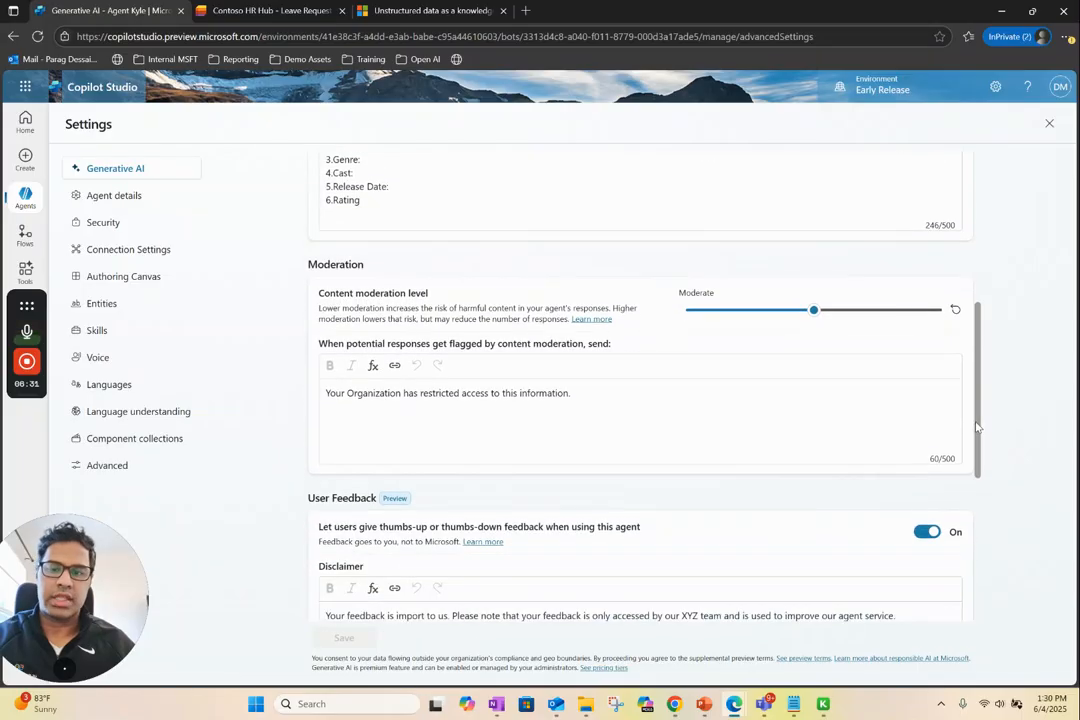
click(697, 412)
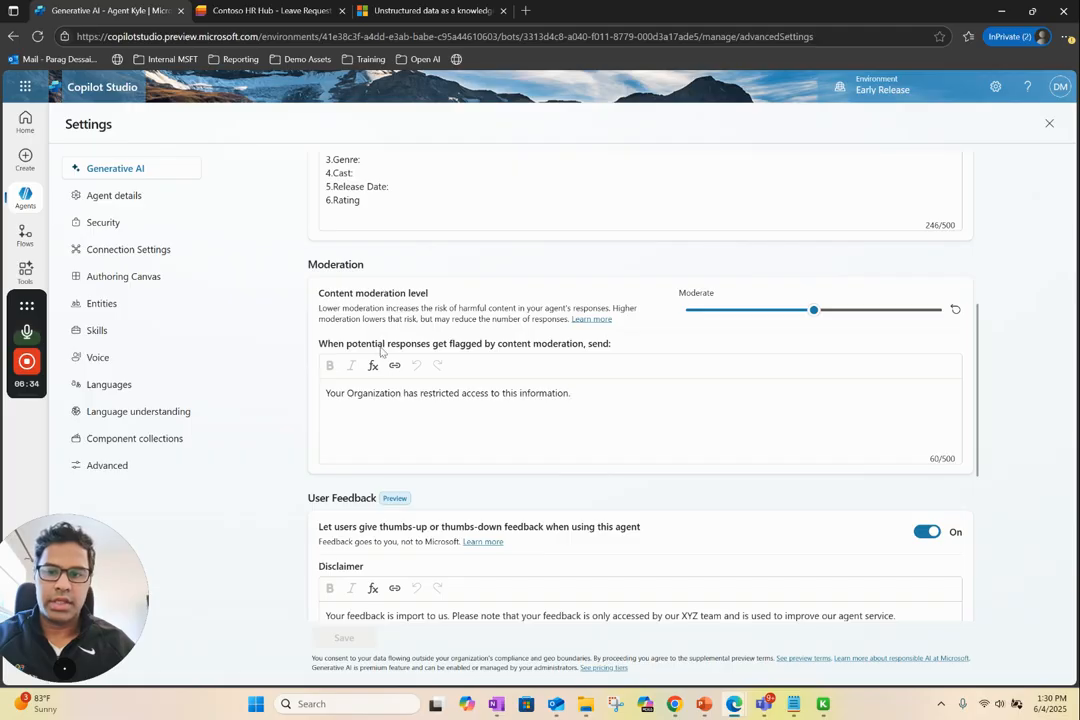
drag(318, 265, 366, 271)
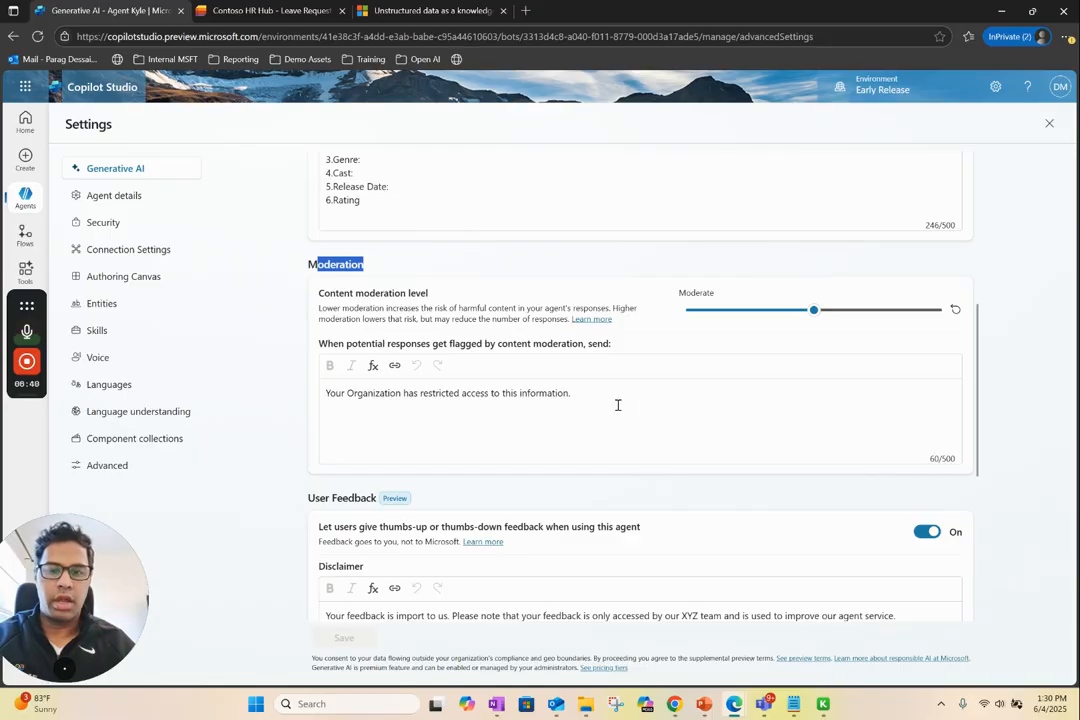
drag(588, 393, 321, 393)
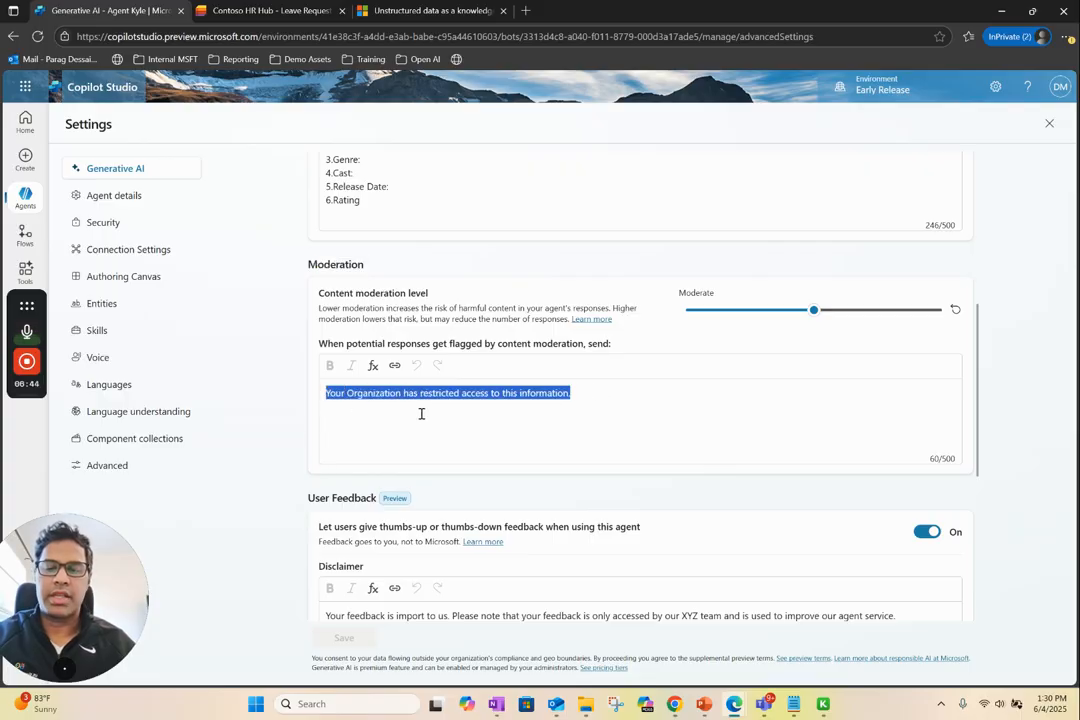
click(608, 417)
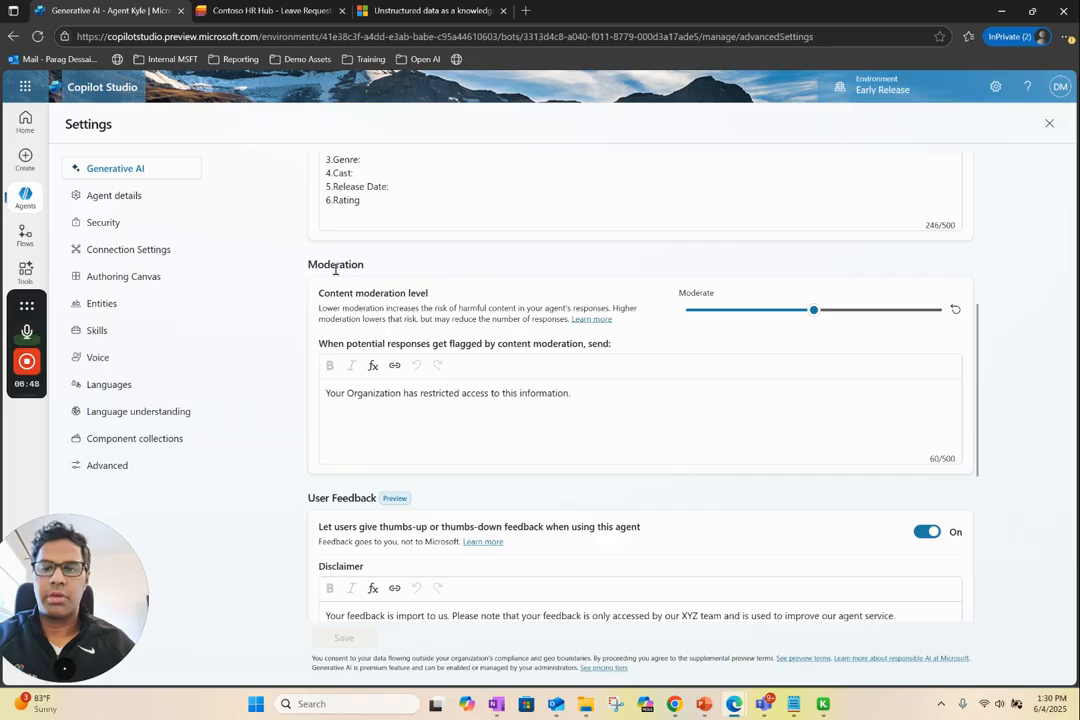
drag(388, 270, 330, 266)
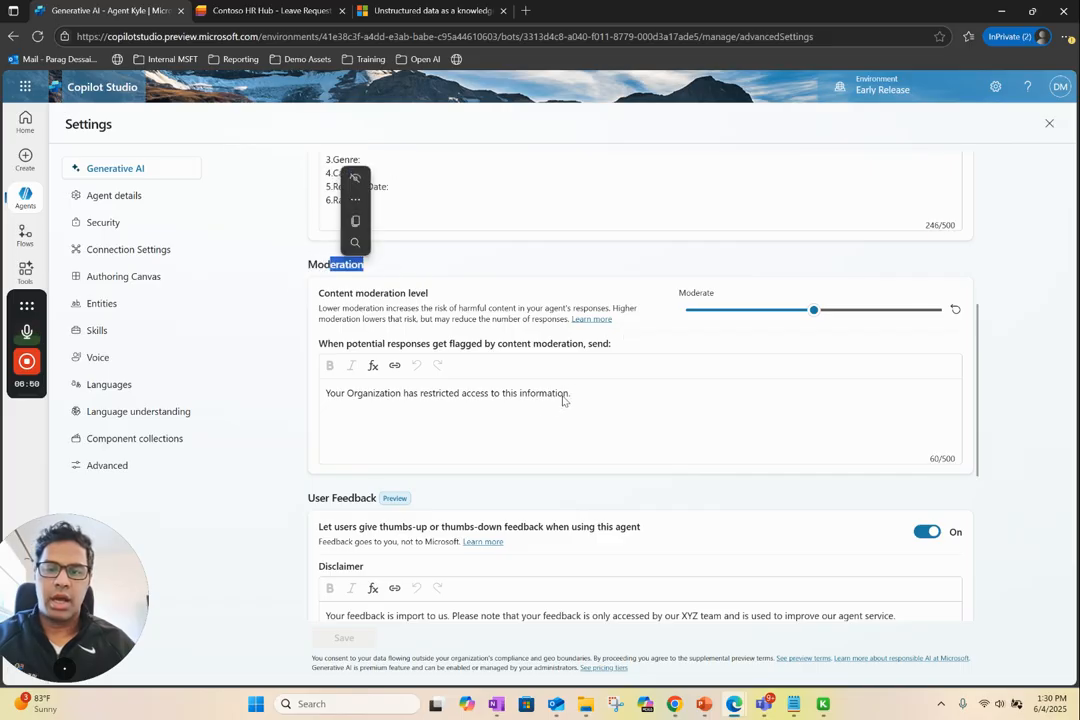
drag(598, 395, 322, 395)
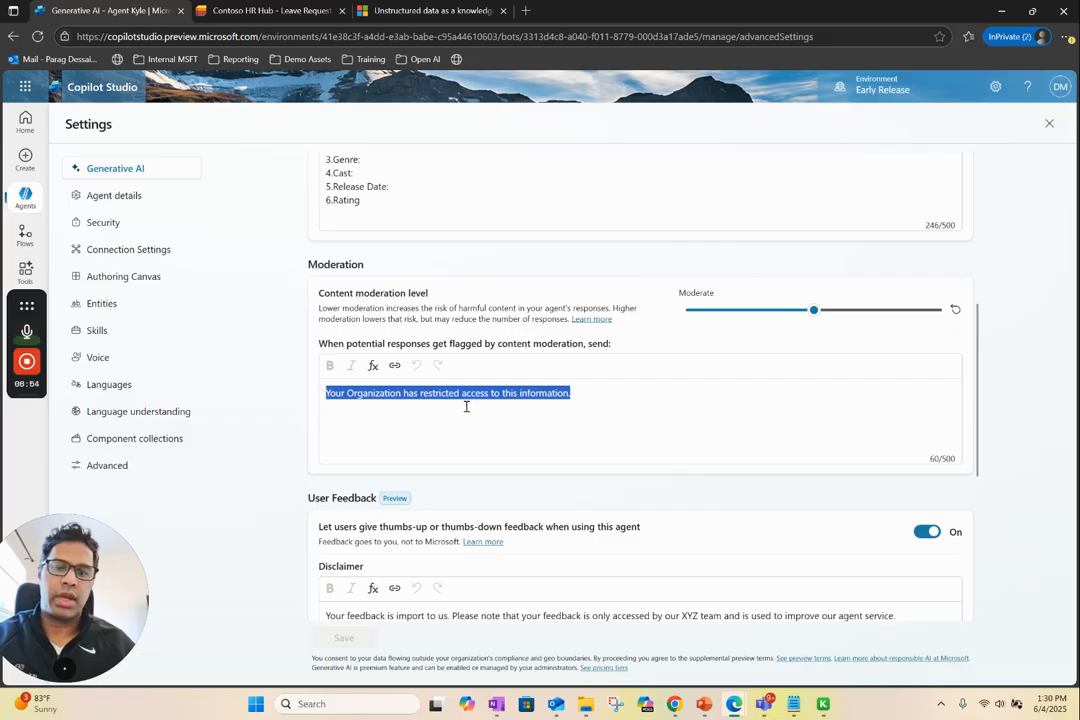
click(502, 396)
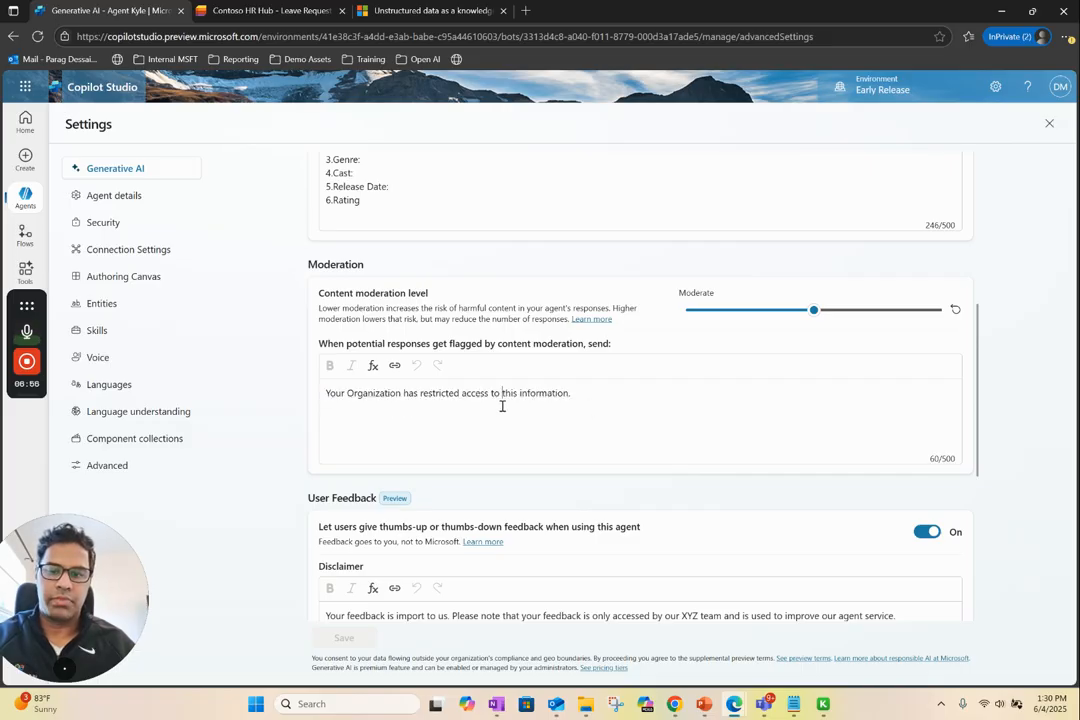
drag(606, 395, 322, 393)
click(633, 406)
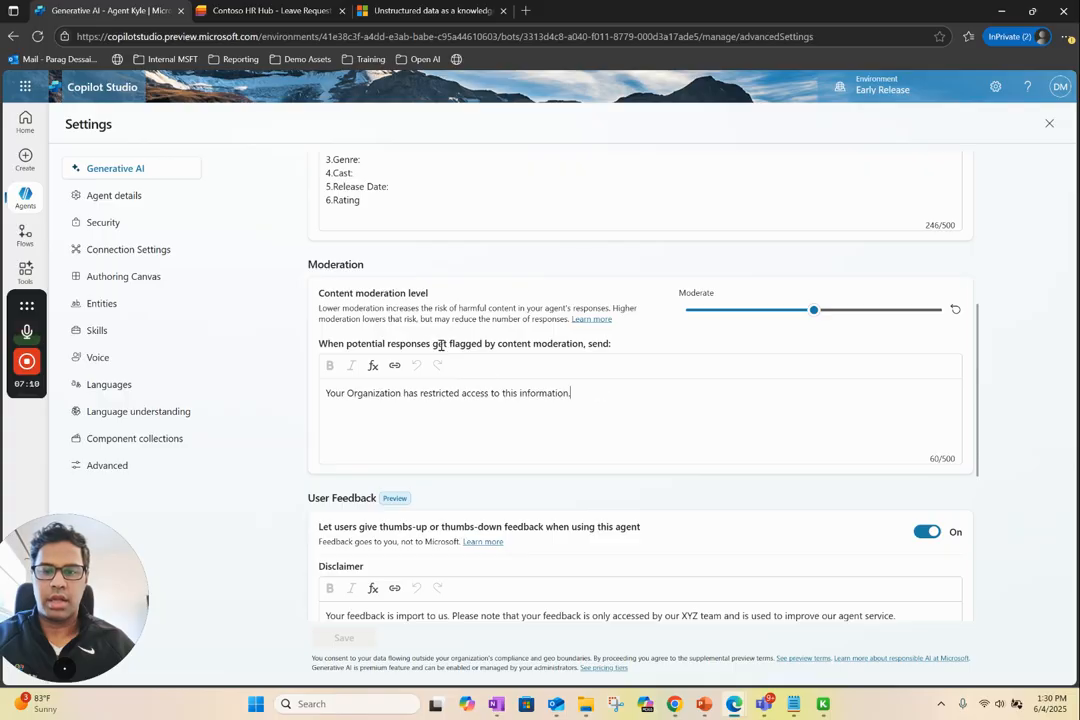
drag(447, 343, 567, 344)
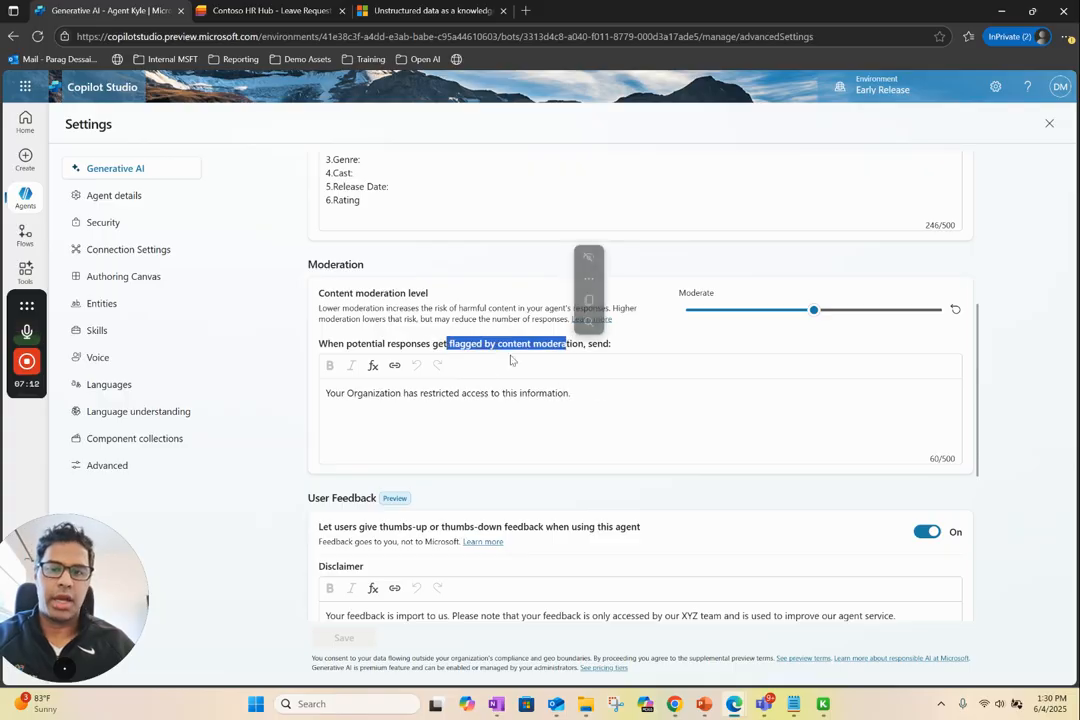
click(601, 385)
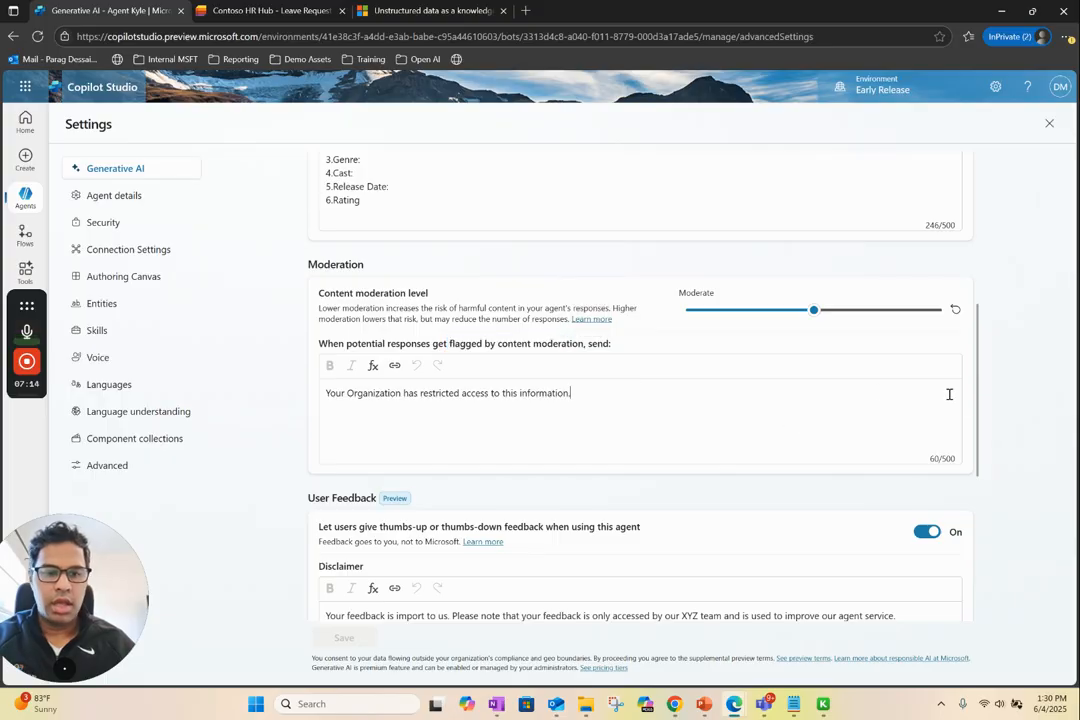
Review the user feedback disclaimer and the knowledge options in the generative AI settings, and return to the agent overview
drag(977, 403, 977, 405)
scroll(977, 405, down, 3)
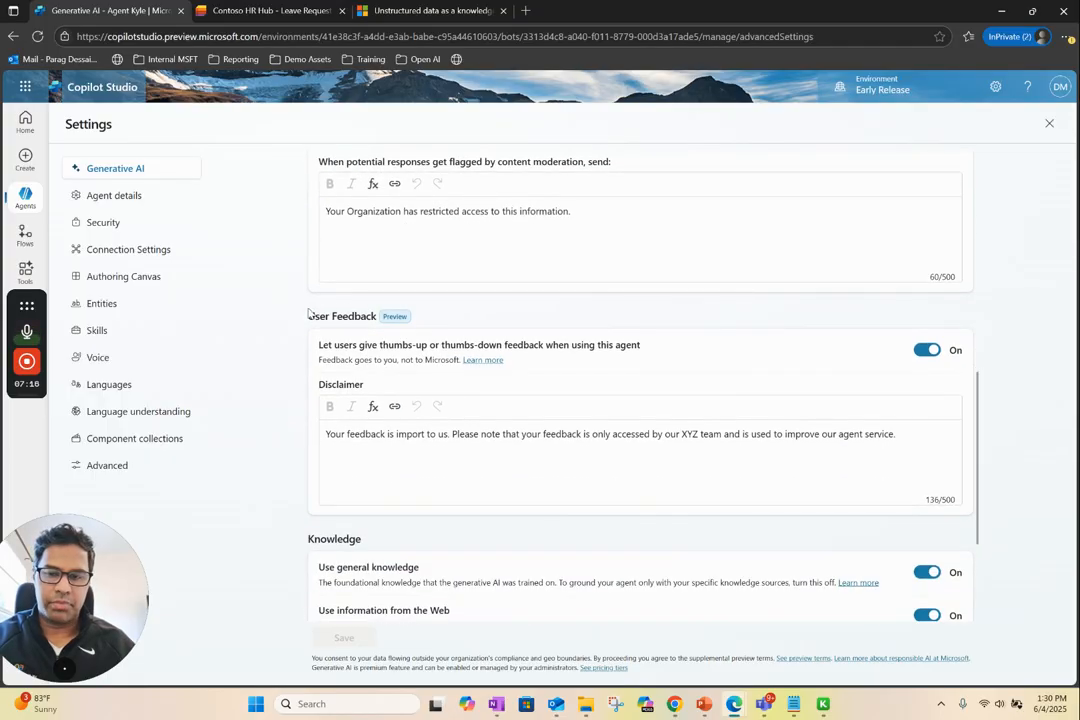
drag(308, 313, 378, 316)
click(539, 323)
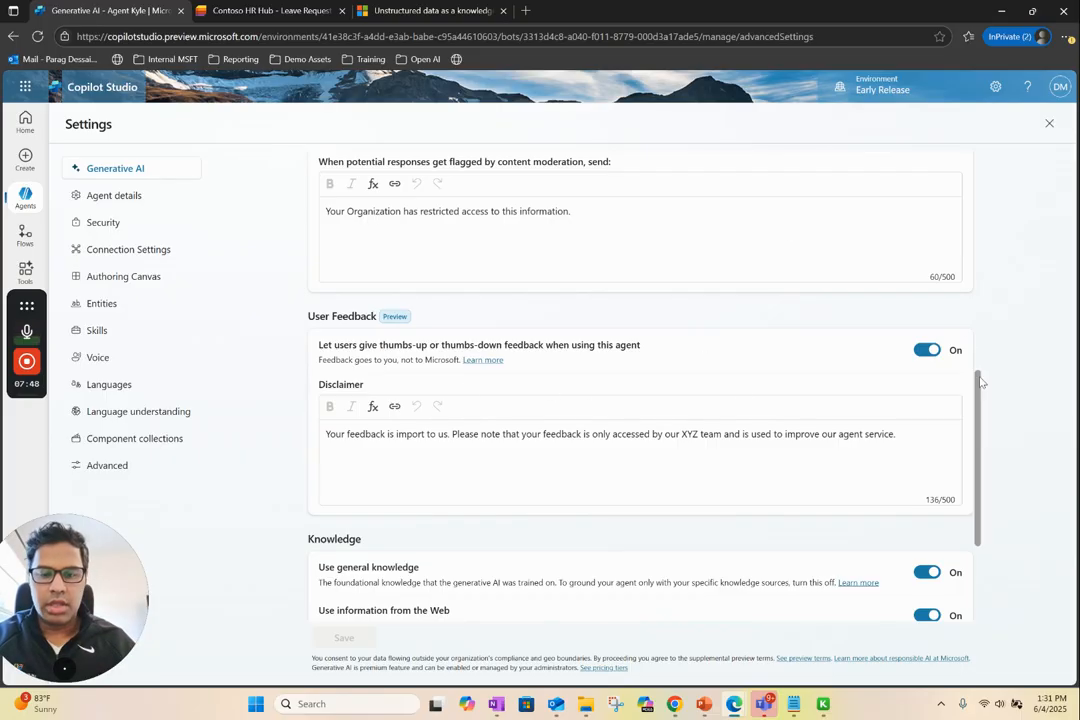
scroll(977, 478, down, 1)
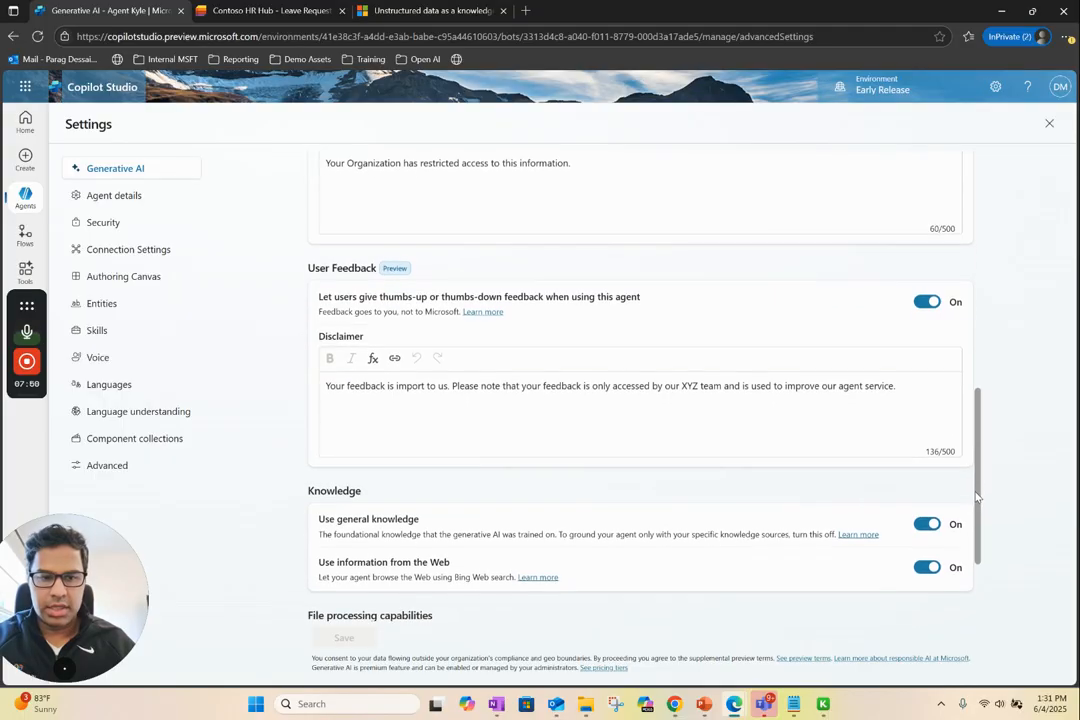
click(1048, 124)
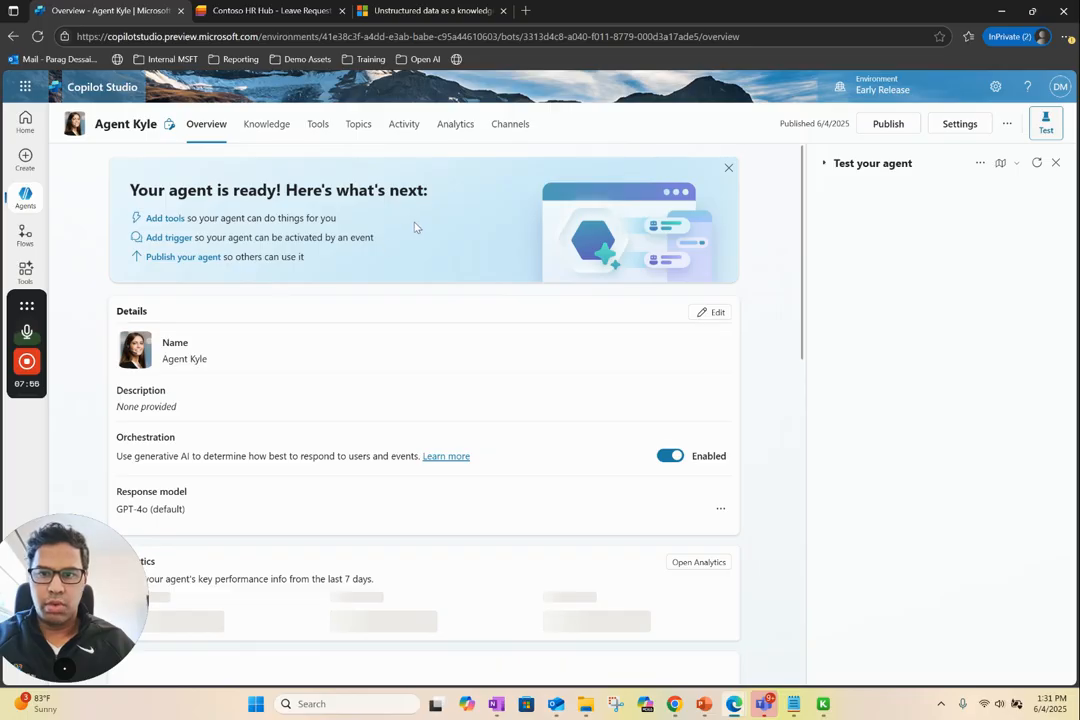
Inspect the billed message trend and cost distribution in the agent's analytics, and close the billing details
click(455, 127)
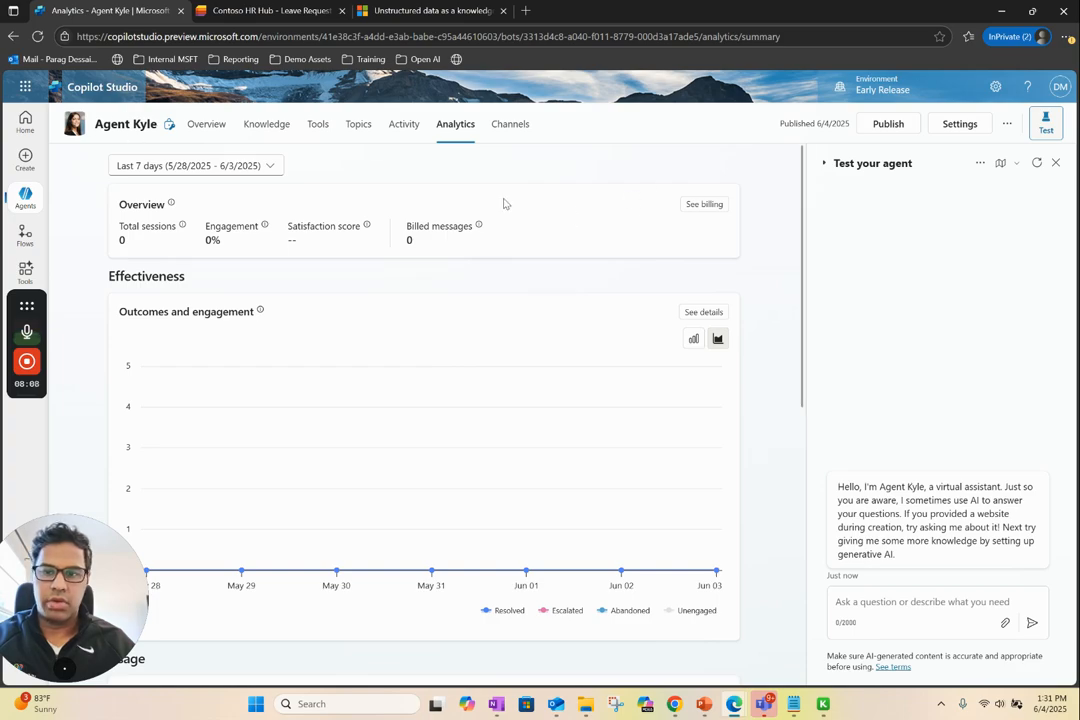
click(701, 212)
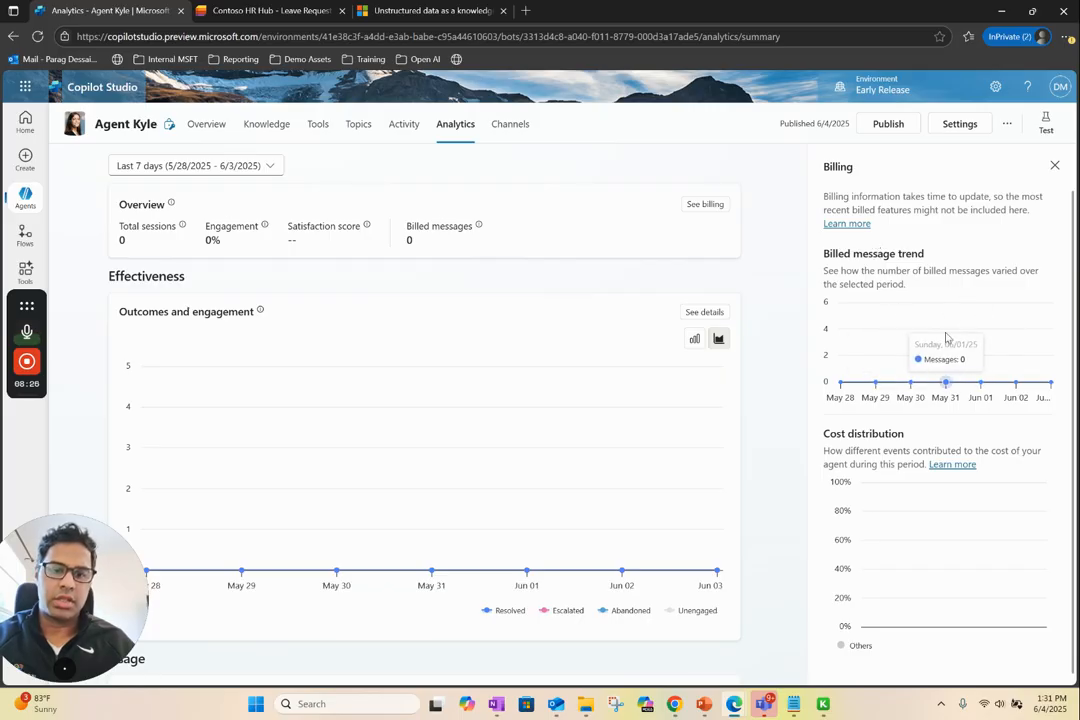
drag(907, 436, 825, 433)
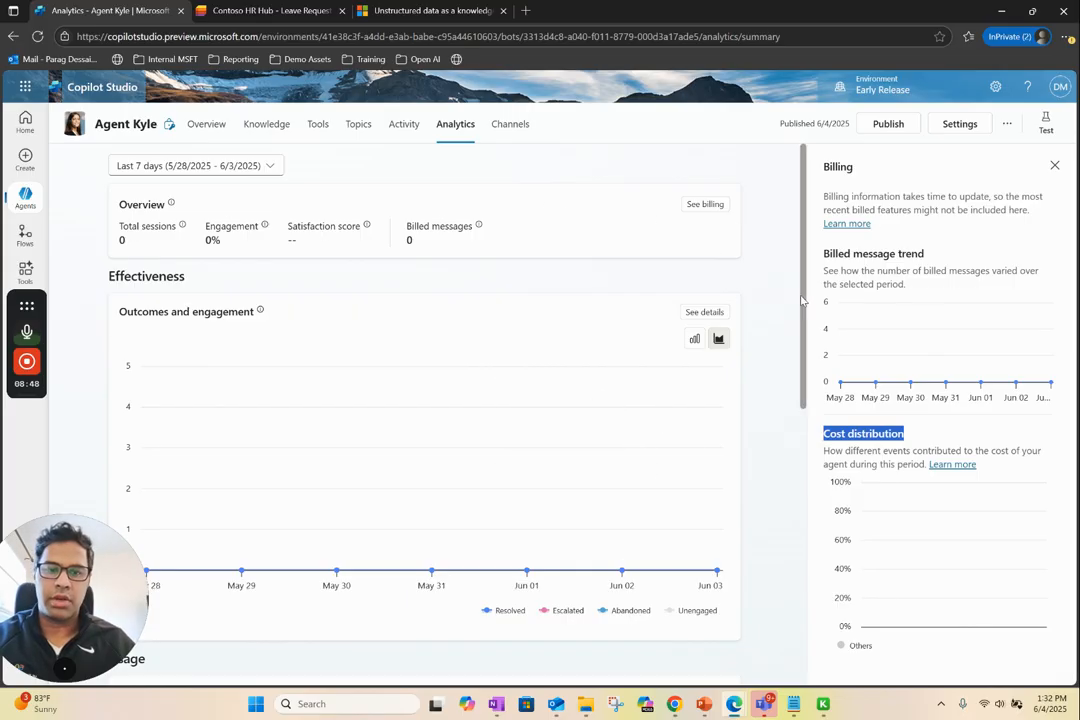
click(1054, 165)
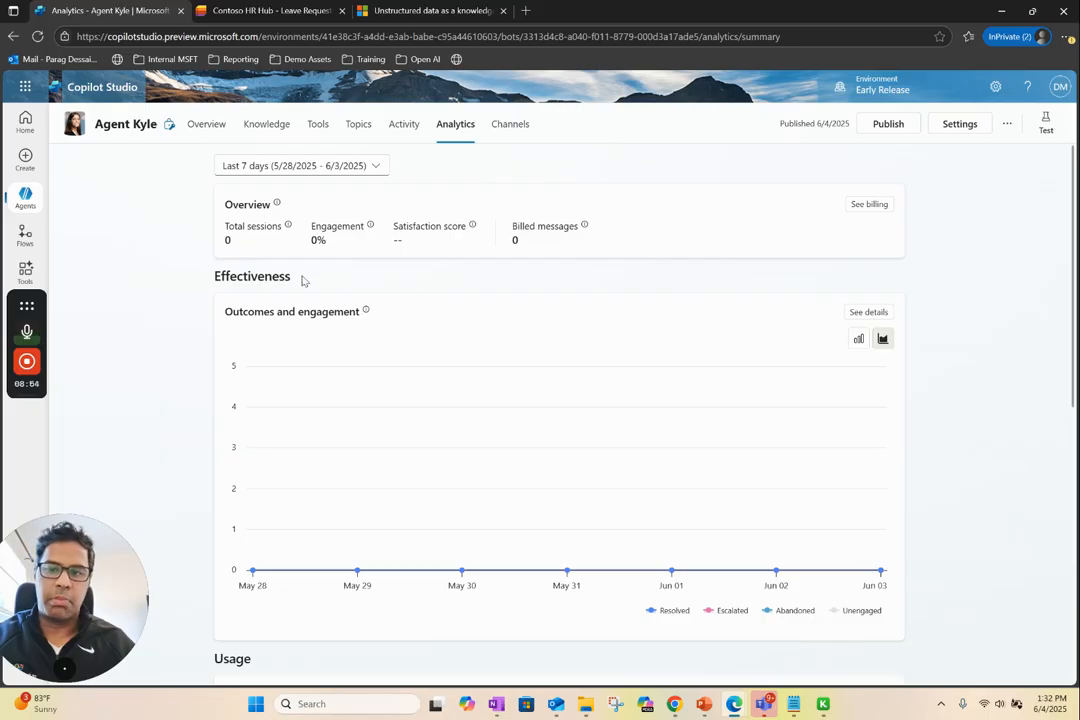
Examine the session outcomes in the Outcomes and engagement details under Effectiveness, and close them
drag(292, 277, 233, 279)
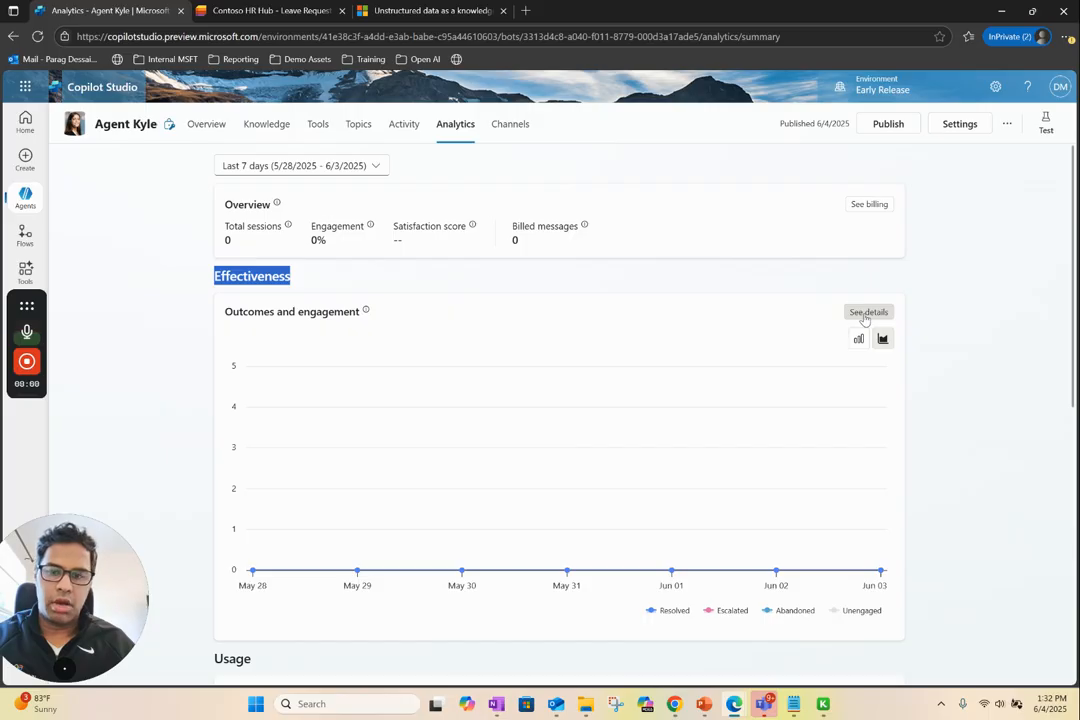
click(866, 312)
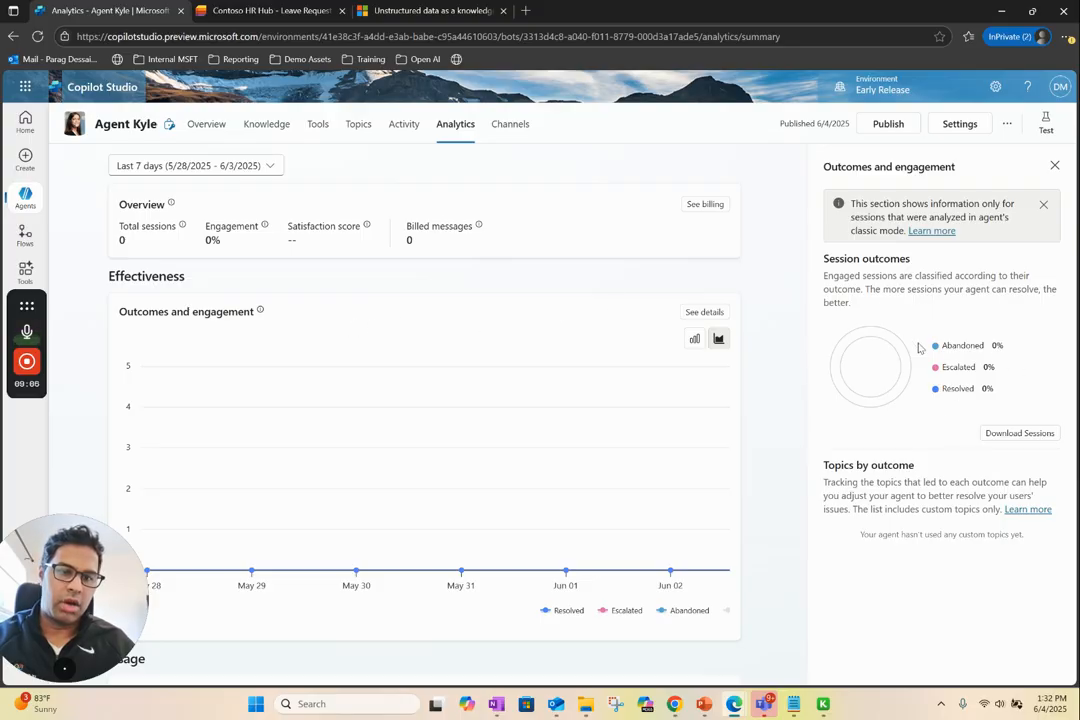
double_click(958, 367)
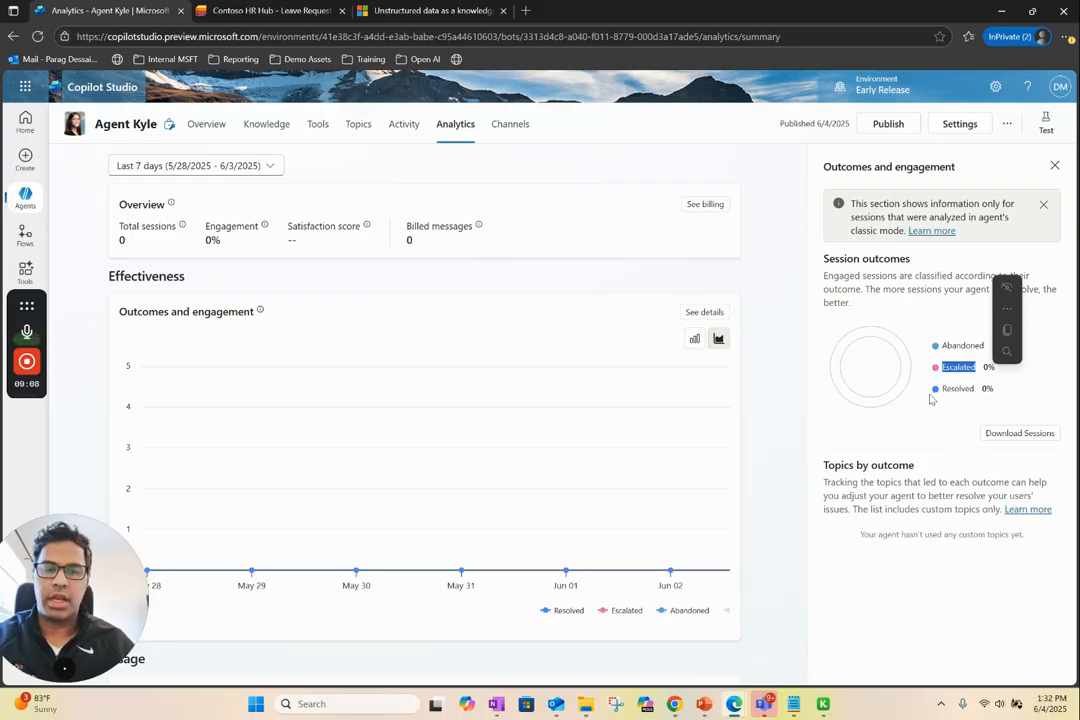
double_click(957, 388)
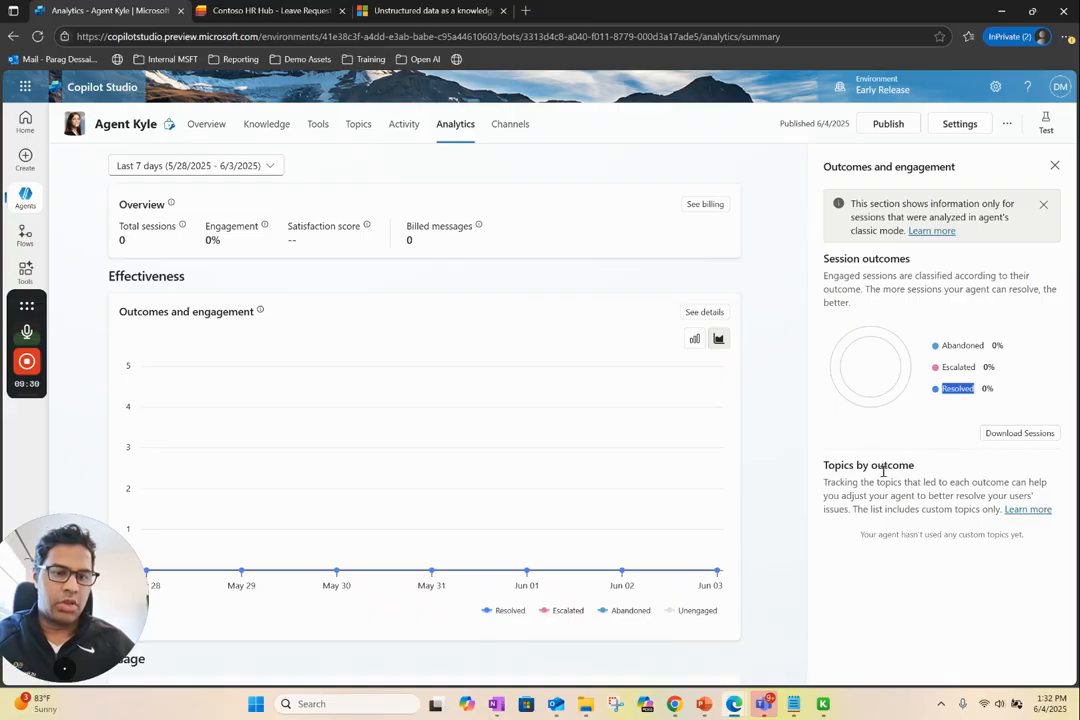
click(1054, 165)
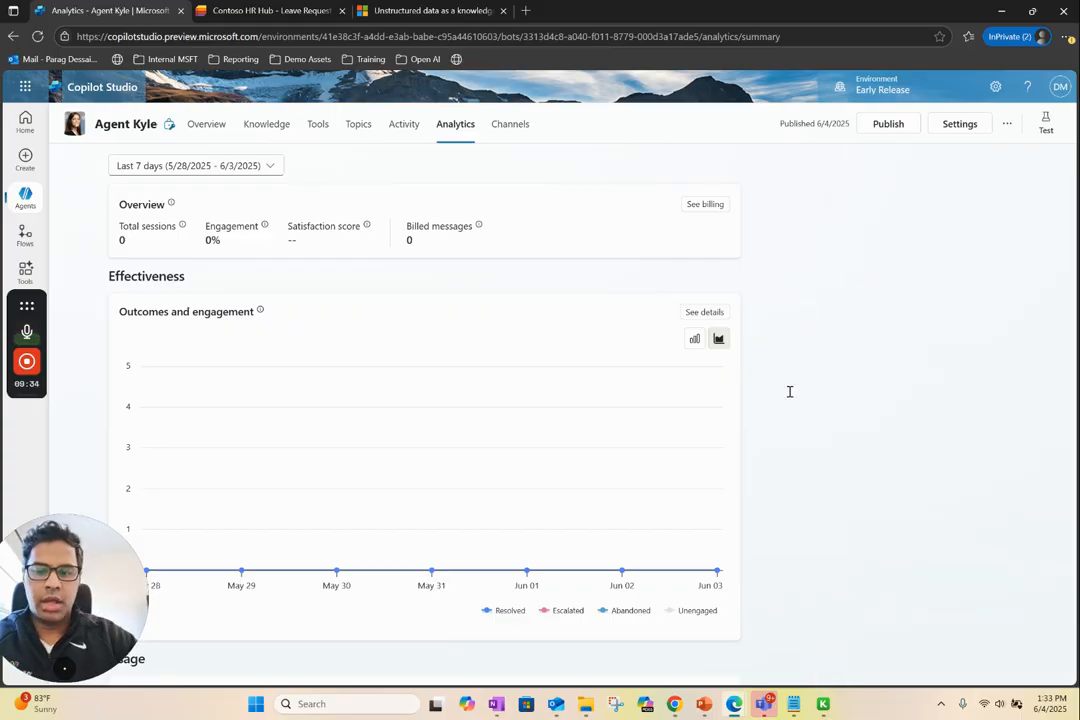
Inspect the detailed usage of the agent's knowledge sources and of its tools in the Usage analytics
scroll(789, 391, down, 5)
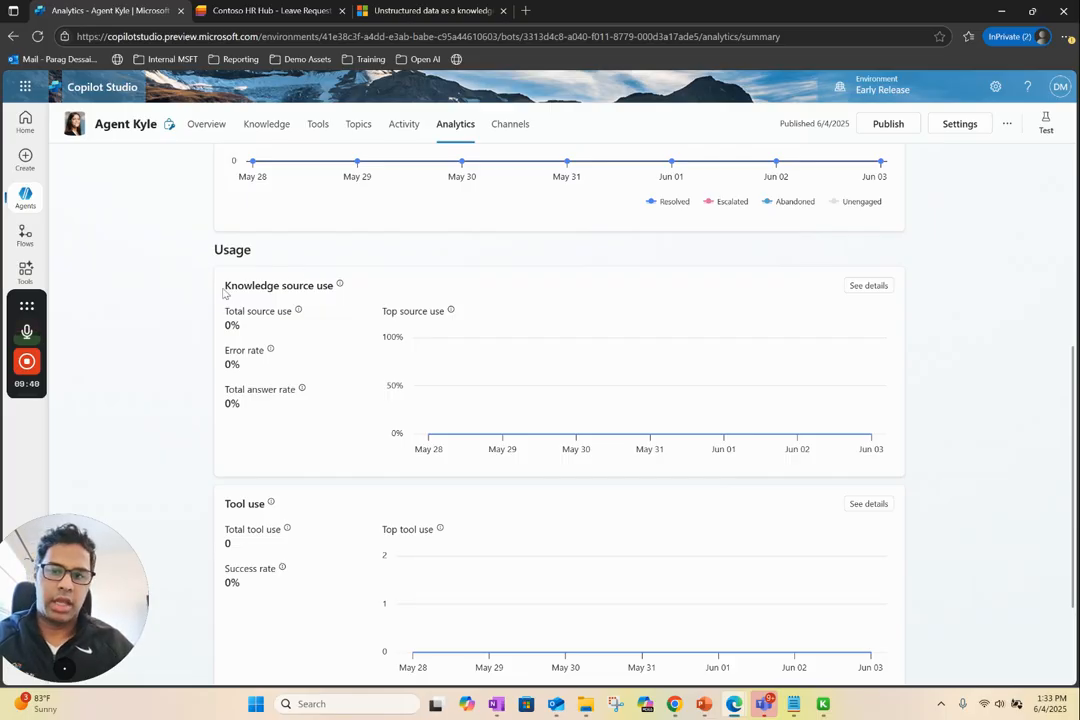
drag(224, 286, 316, 288)
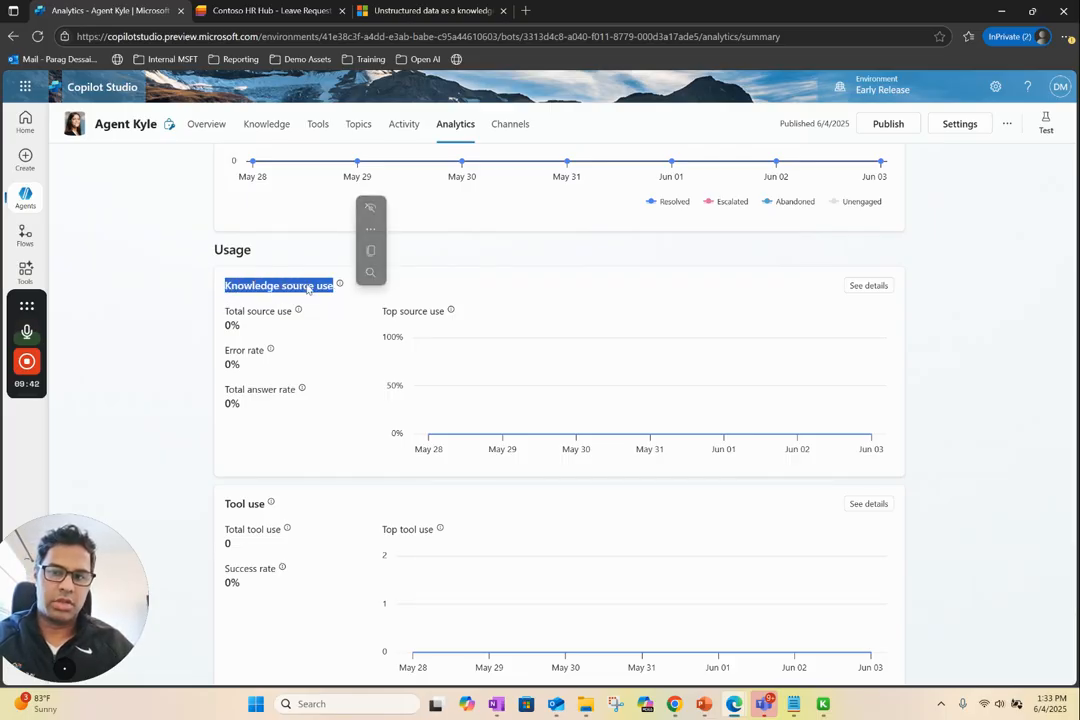
click(856, 287)
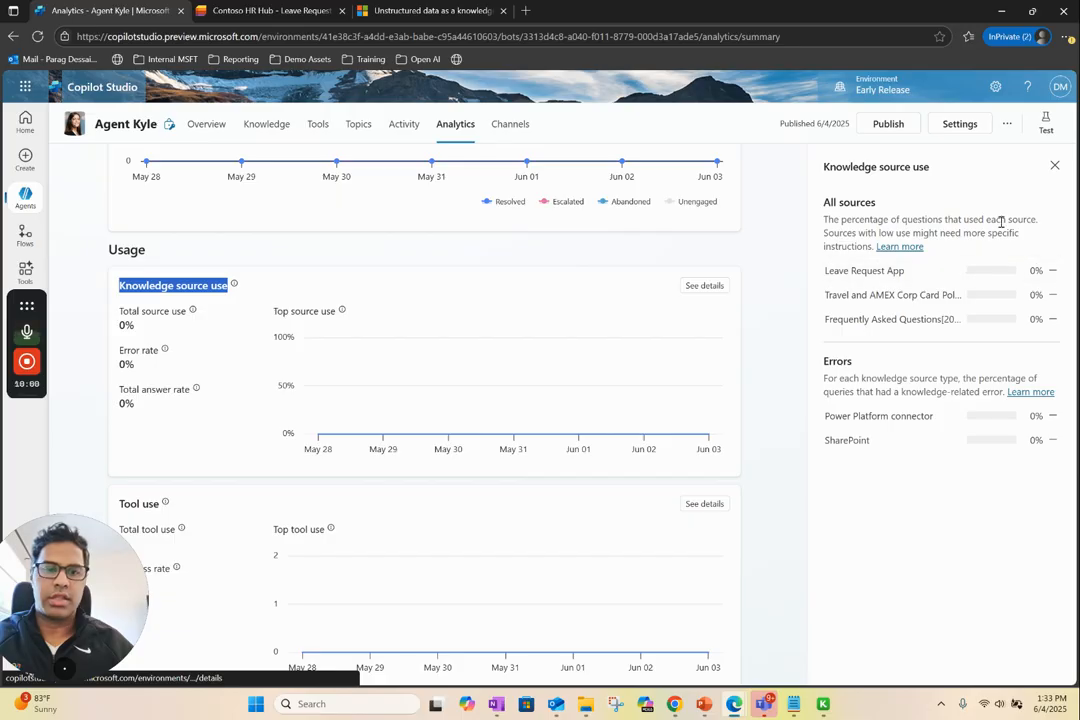
click(1053, 167)
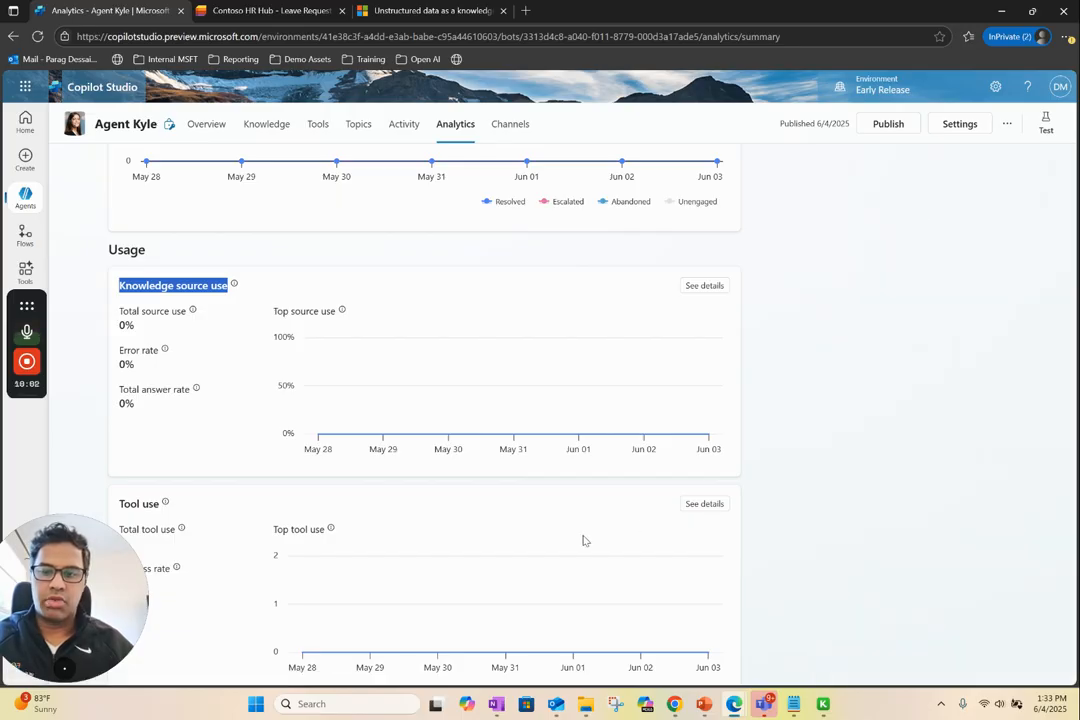
scroll(477, 519, down, 3)
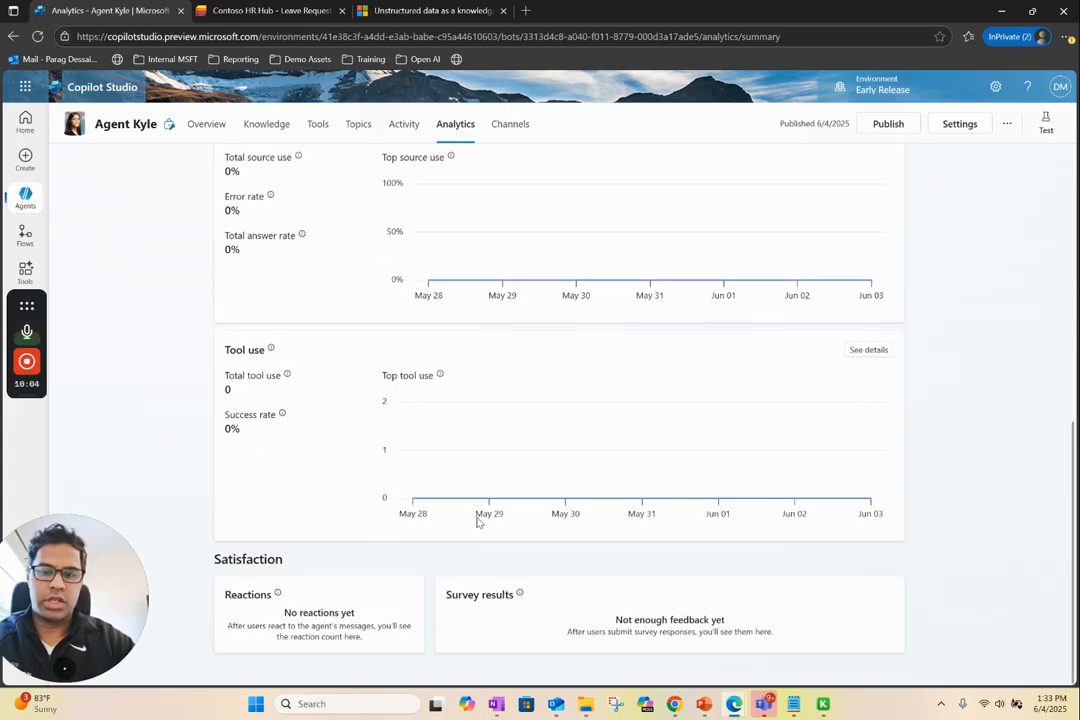
click(868, 350)
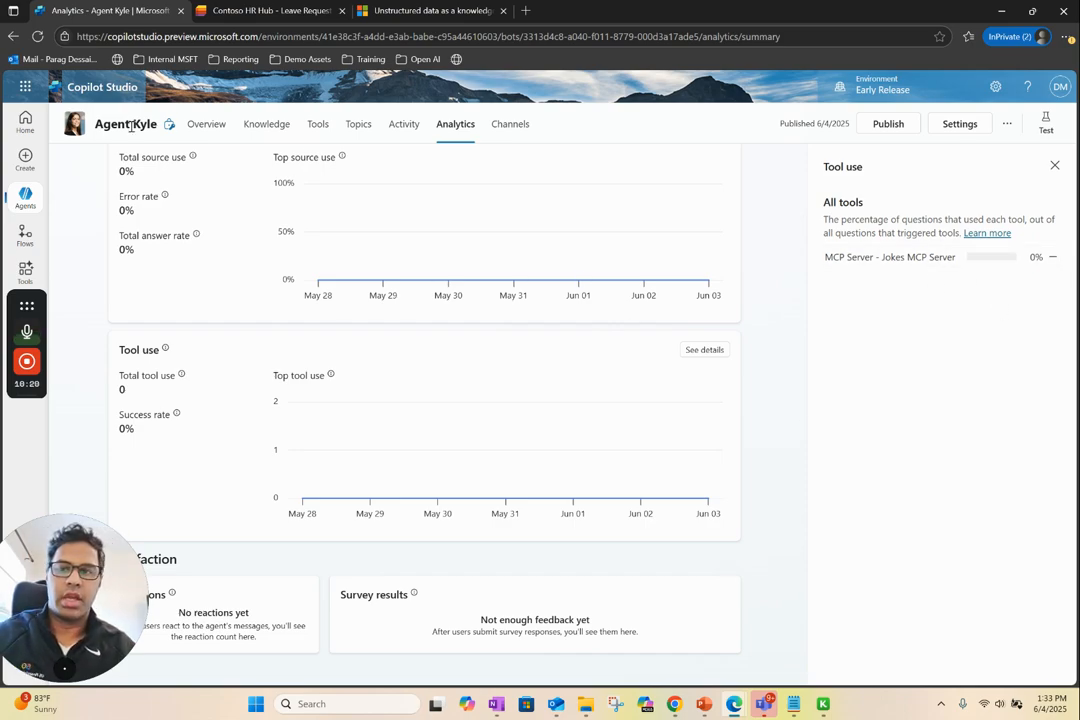
Close the tool use details and go back over the usage and effectiveness sections of the agent's analytics
click(1054, 165)
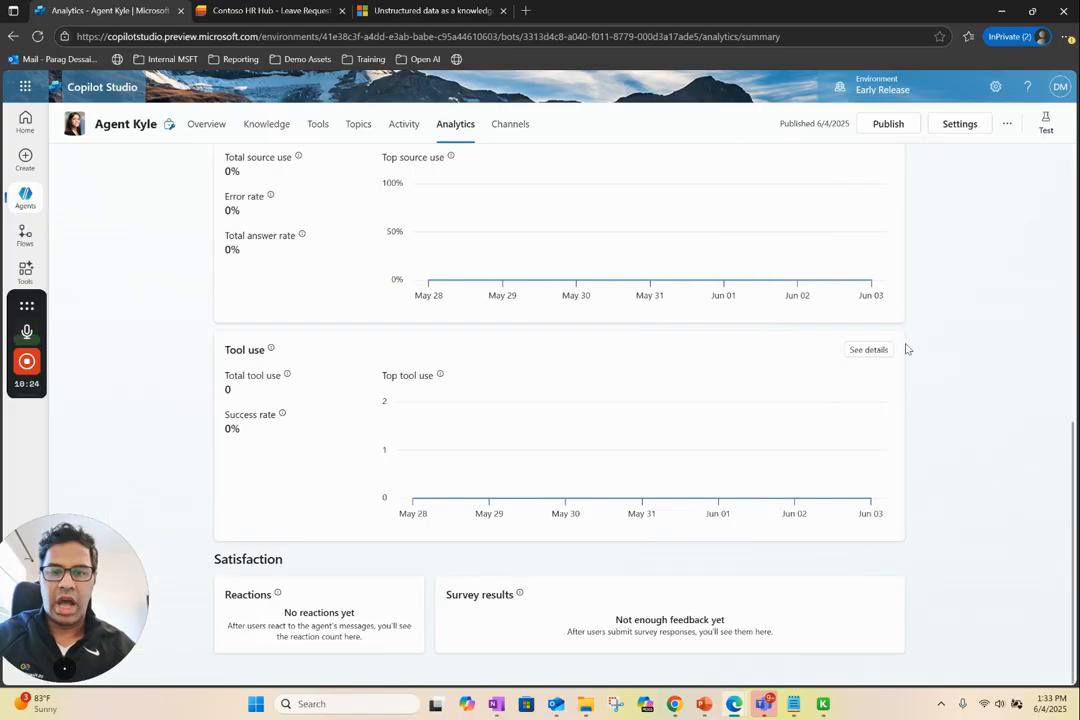
scroll(907, 349, up, 3)
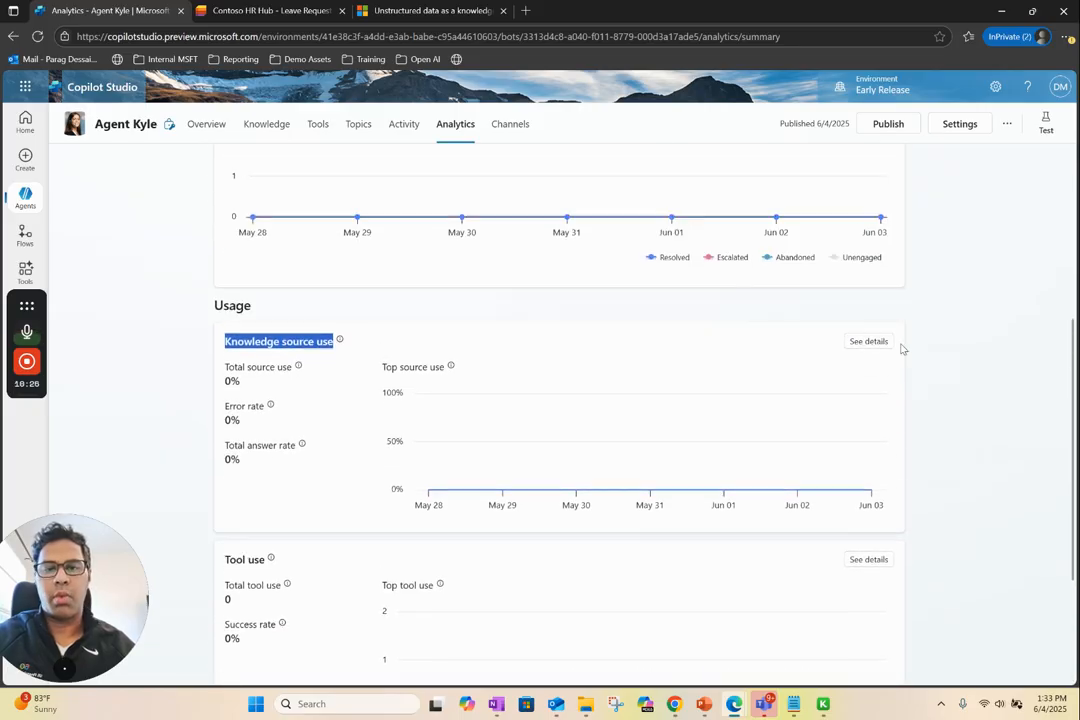
scroll(645, 285, up, 2)
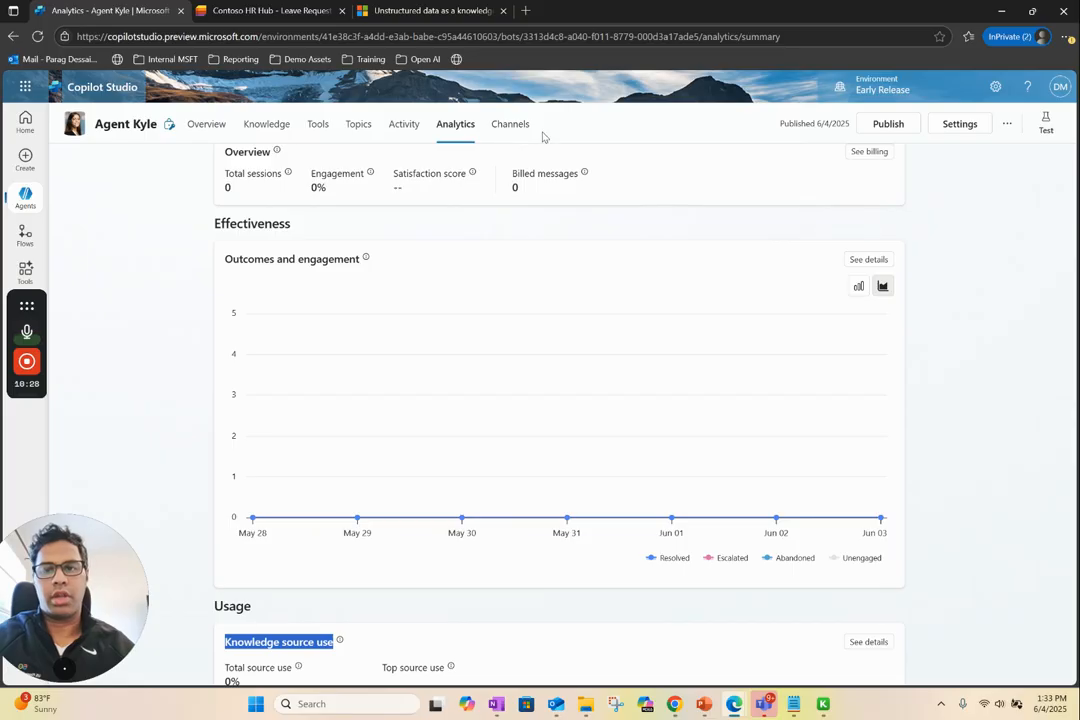
click(616, 137)
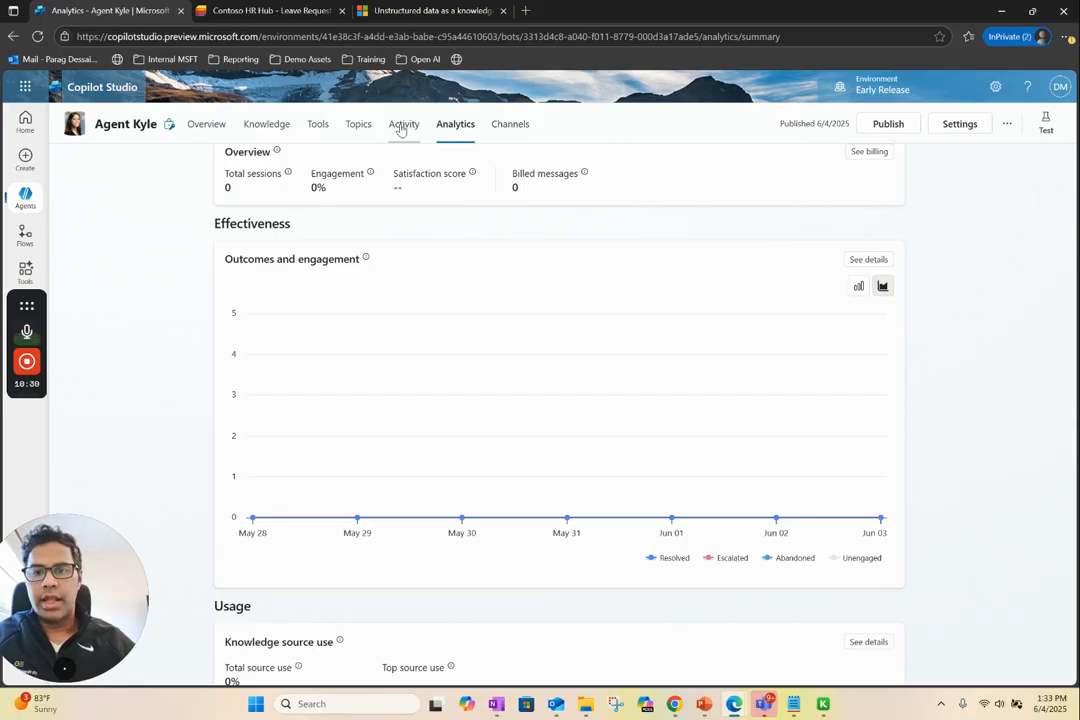
Explore deploying the agent to the SharePoint channel by selecting the HR Team site, and cancel without deploying
click(517, 125)
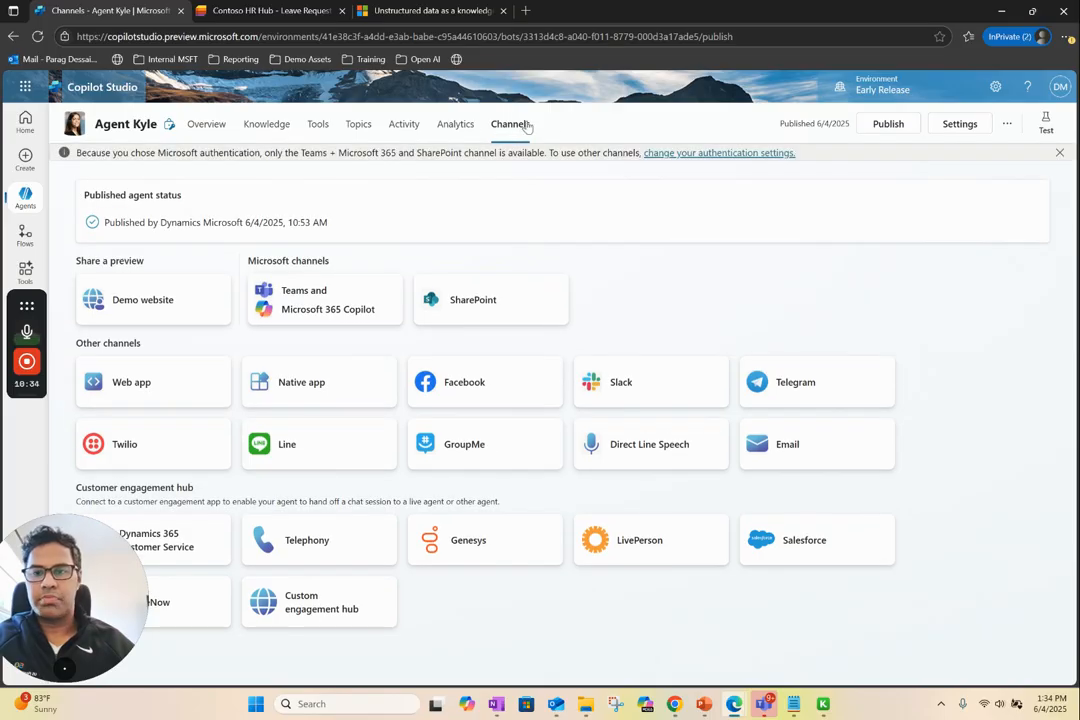
click(479, 302)
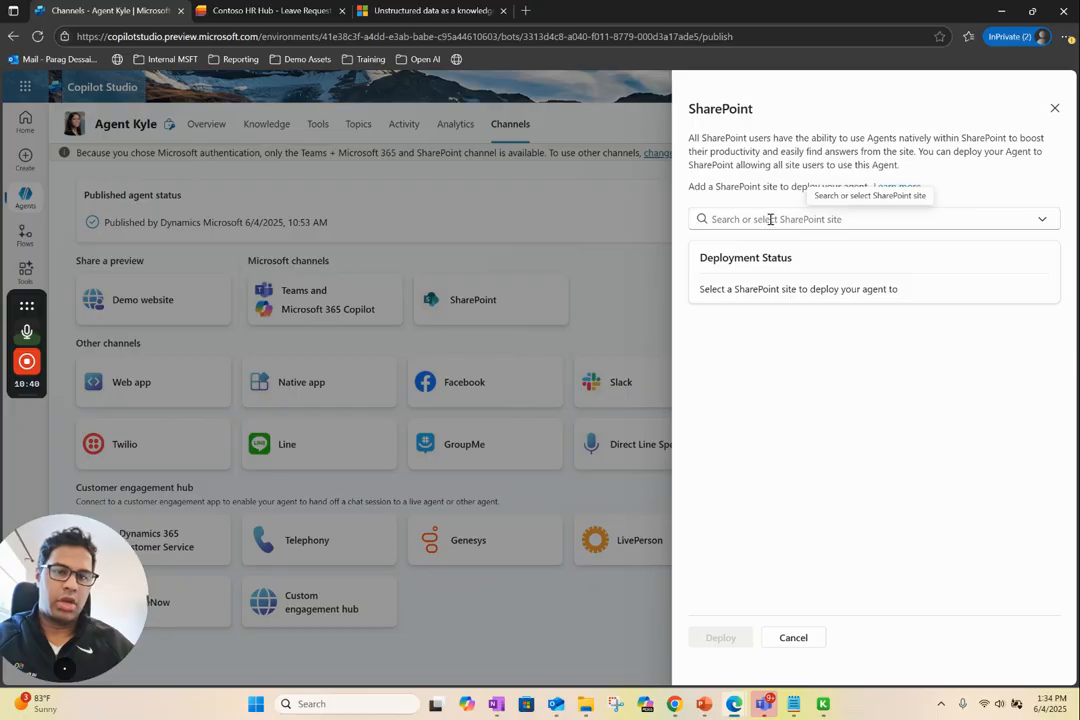
click(1042, 222)
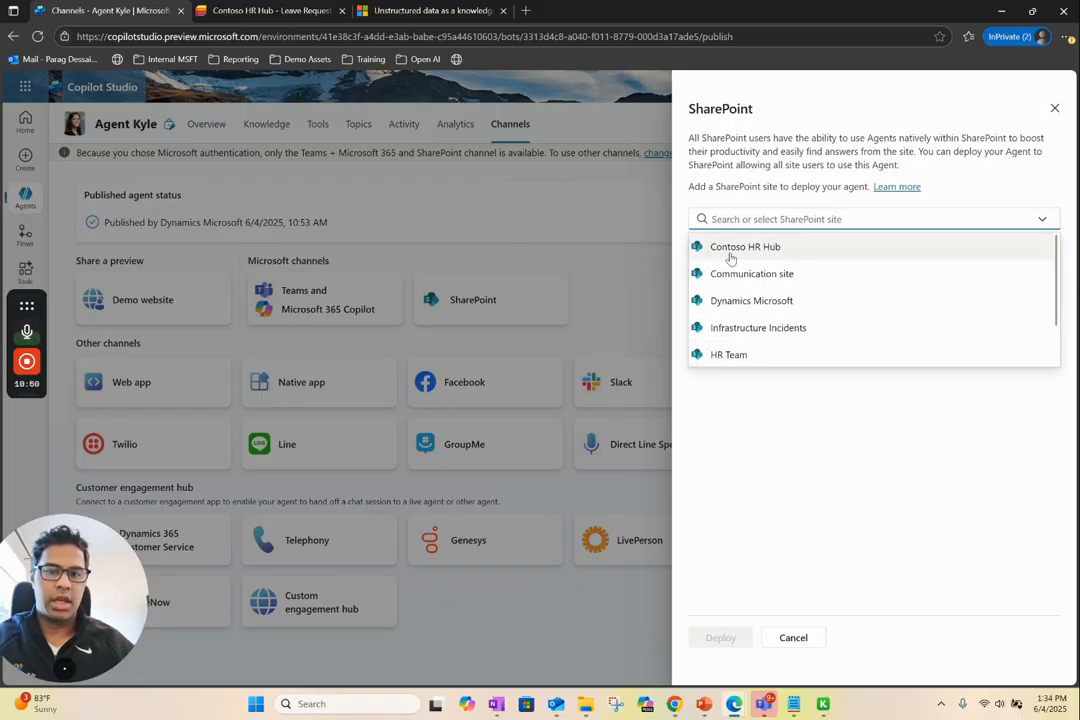
click(745, 355)
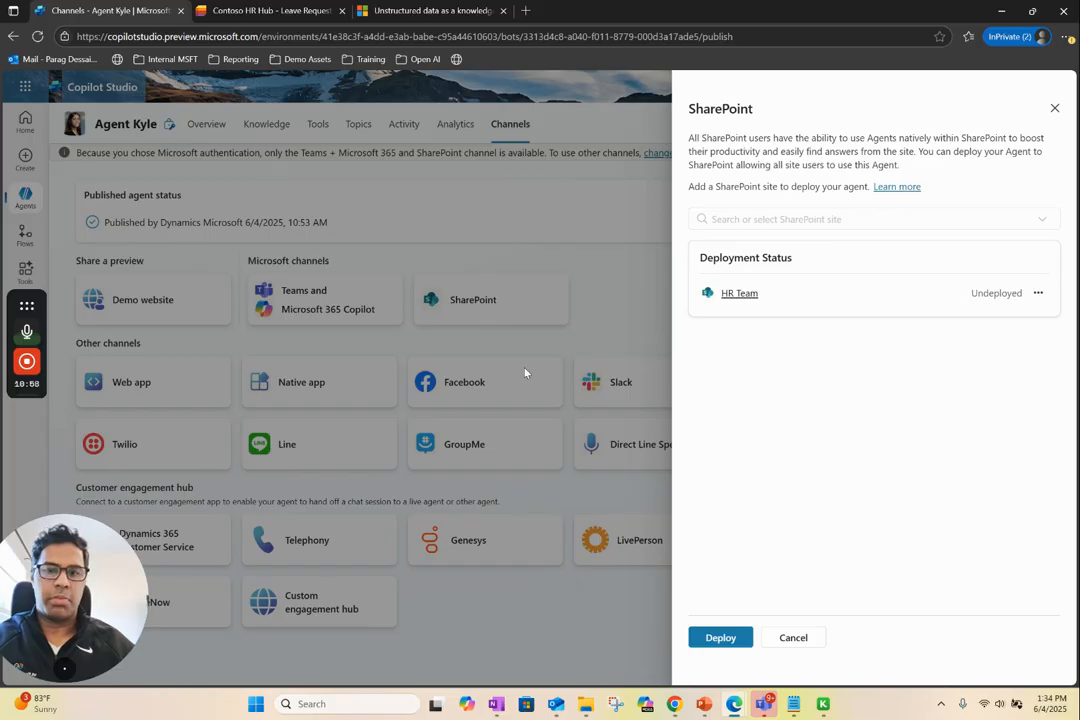
click(794, 638)
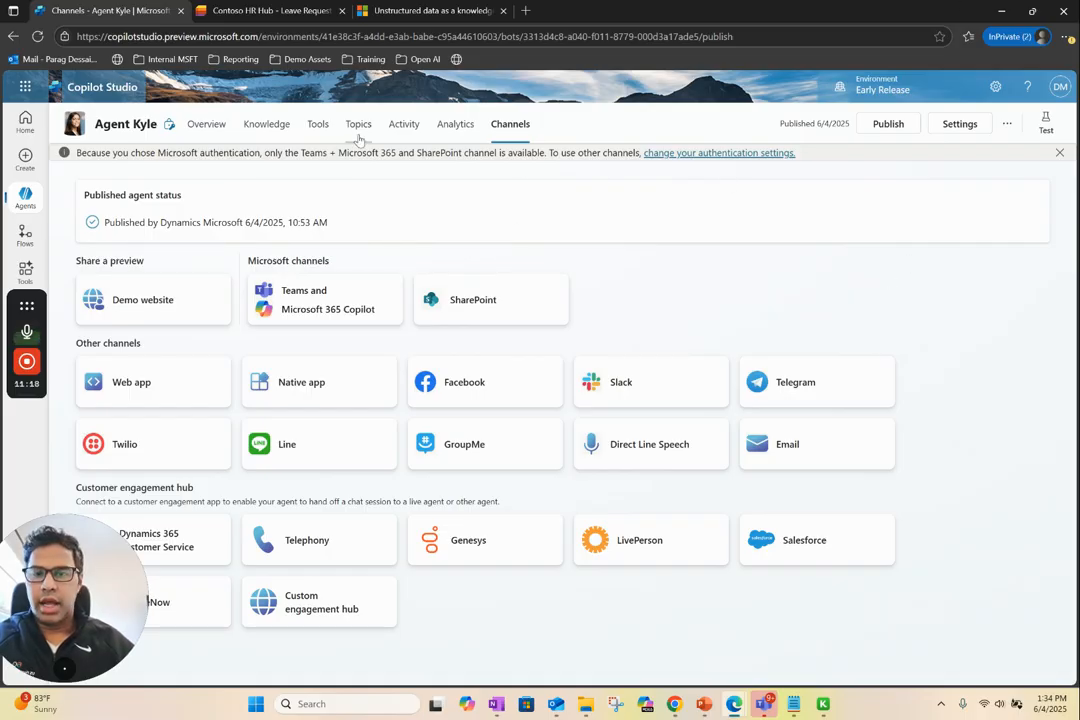
Examine the details, inputs and available tools of the agent's Jokes MCP Server
click(316, 126)
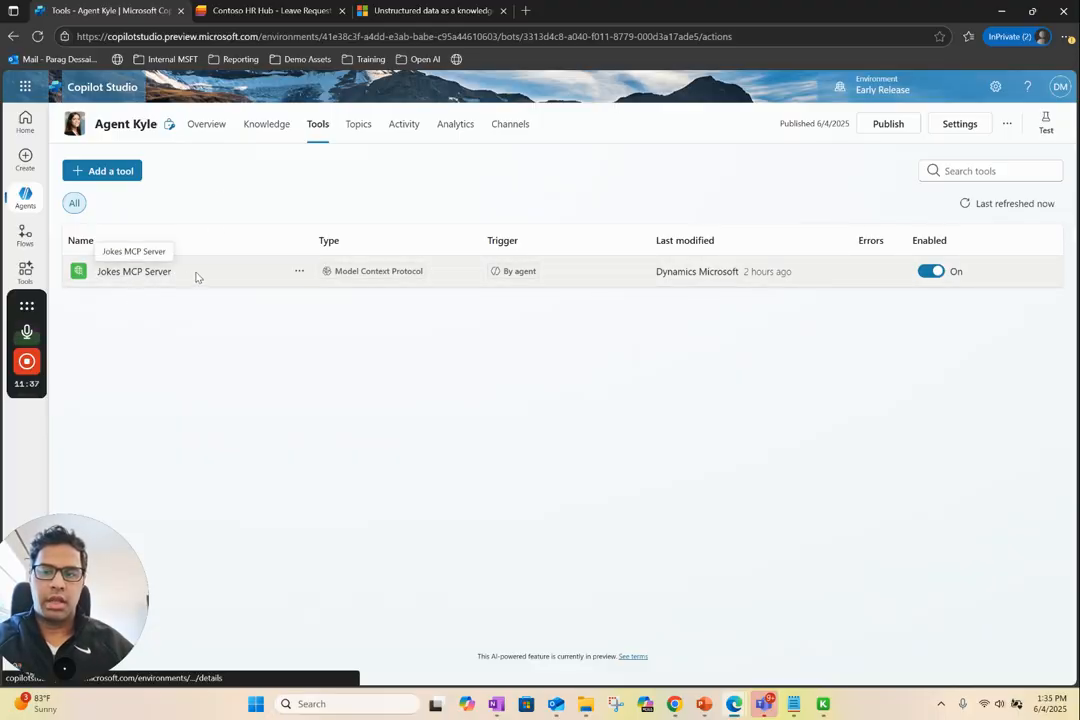
click(143, 276)
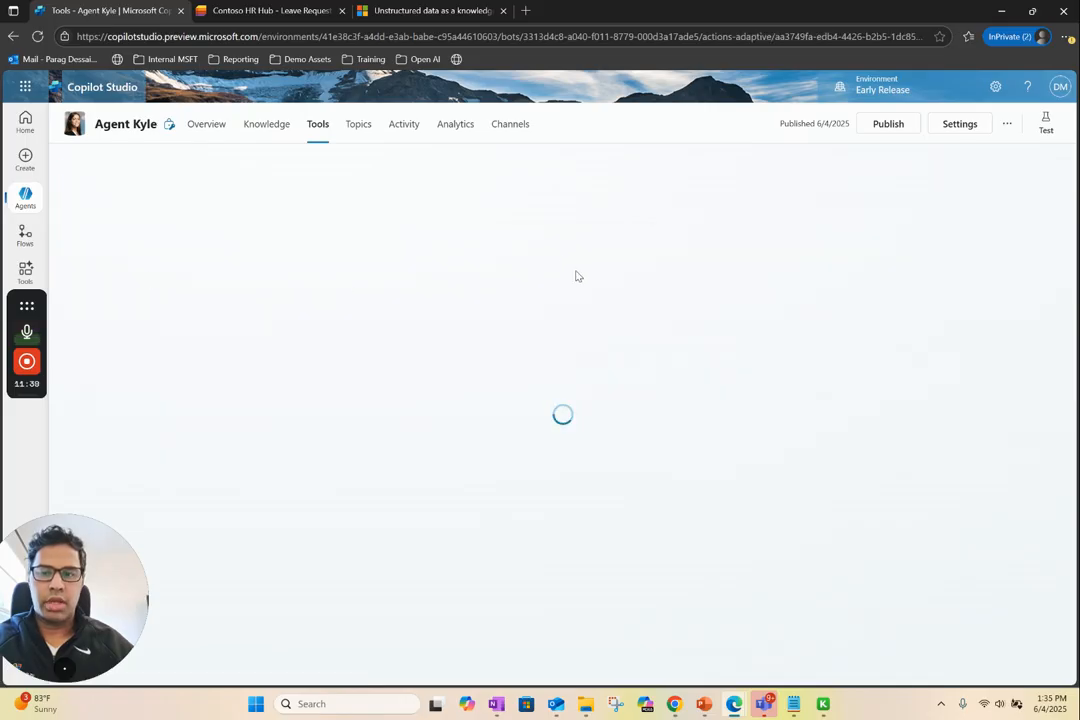
click(320, 127)
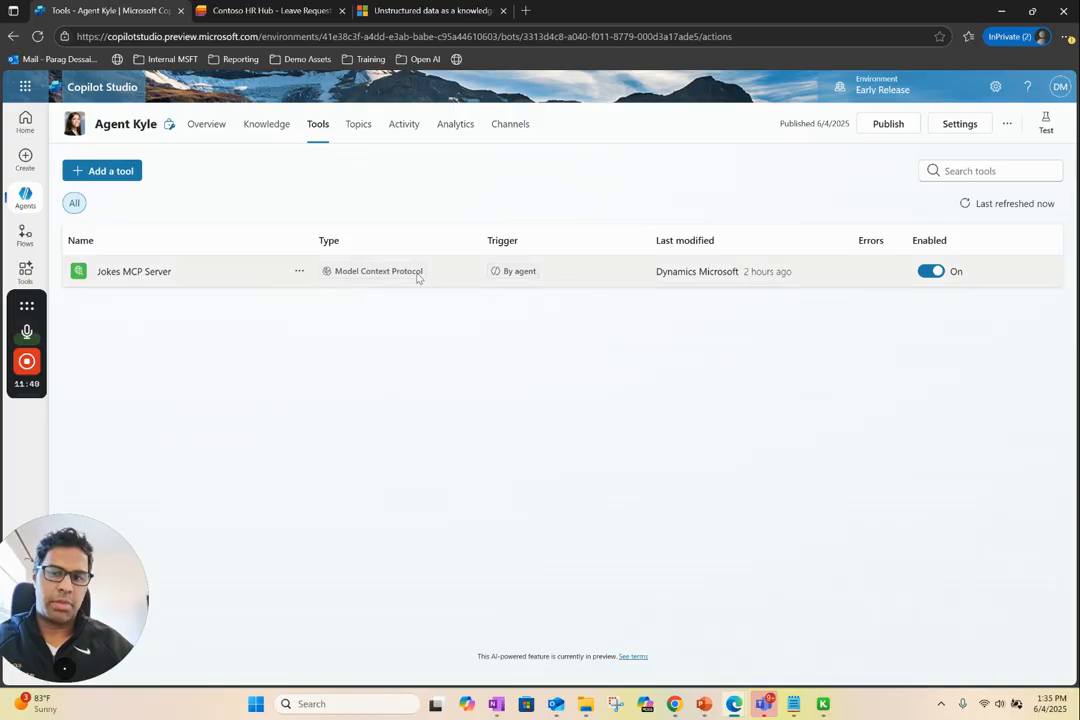
click(140, 271)
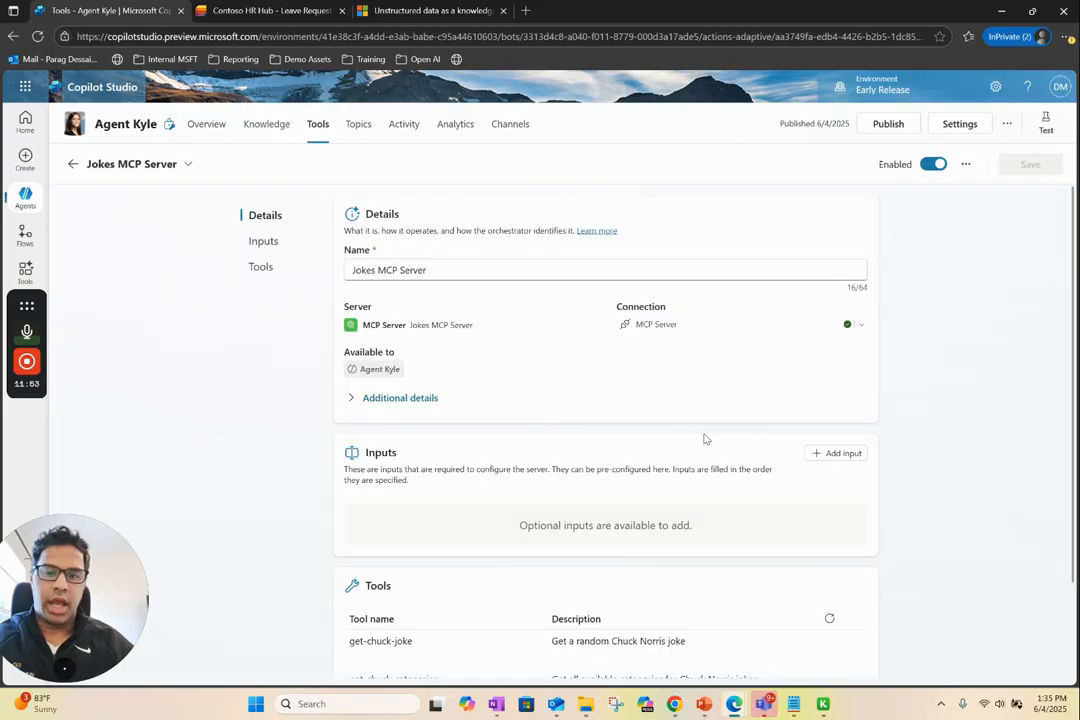
scroll(578, 402, down, 2)
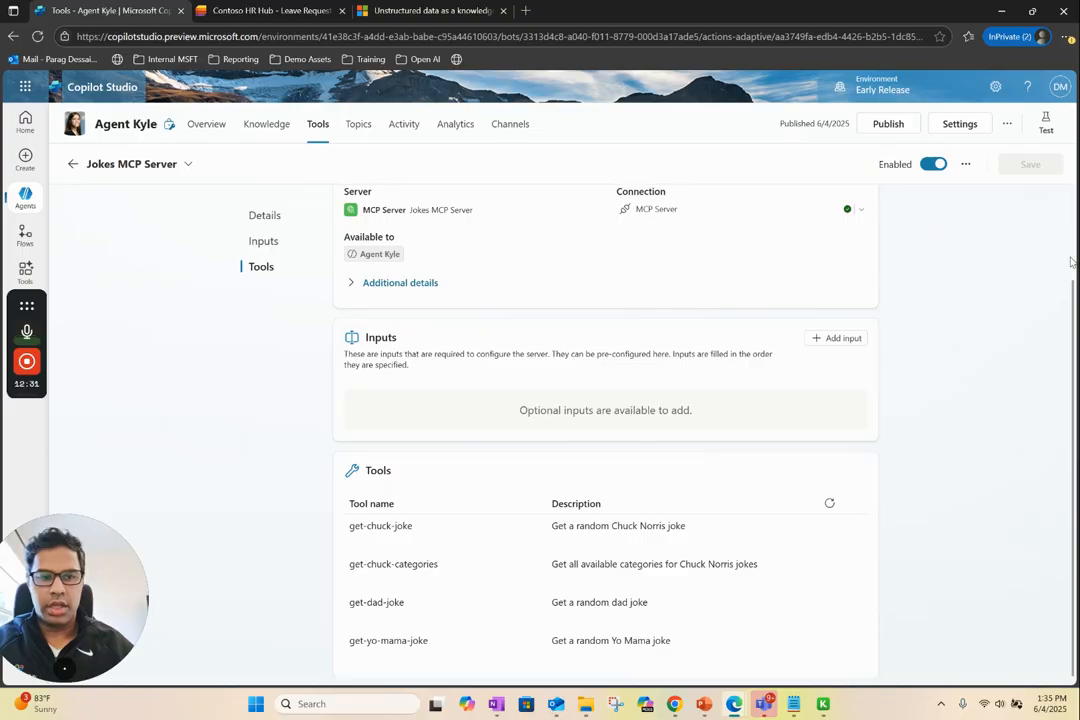
scroll(1070, 262, up, 2)
Recheck the tool descriptions in the Jokes MCP Server and return to the agent overview
click(320, 128)
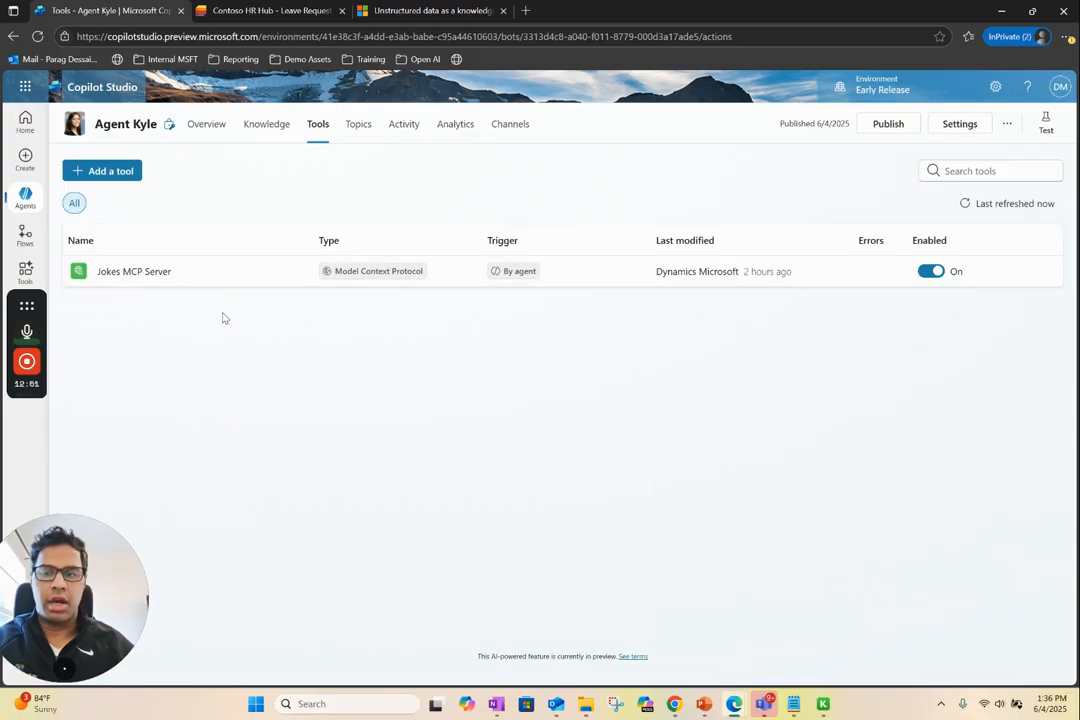
click(122, 272)
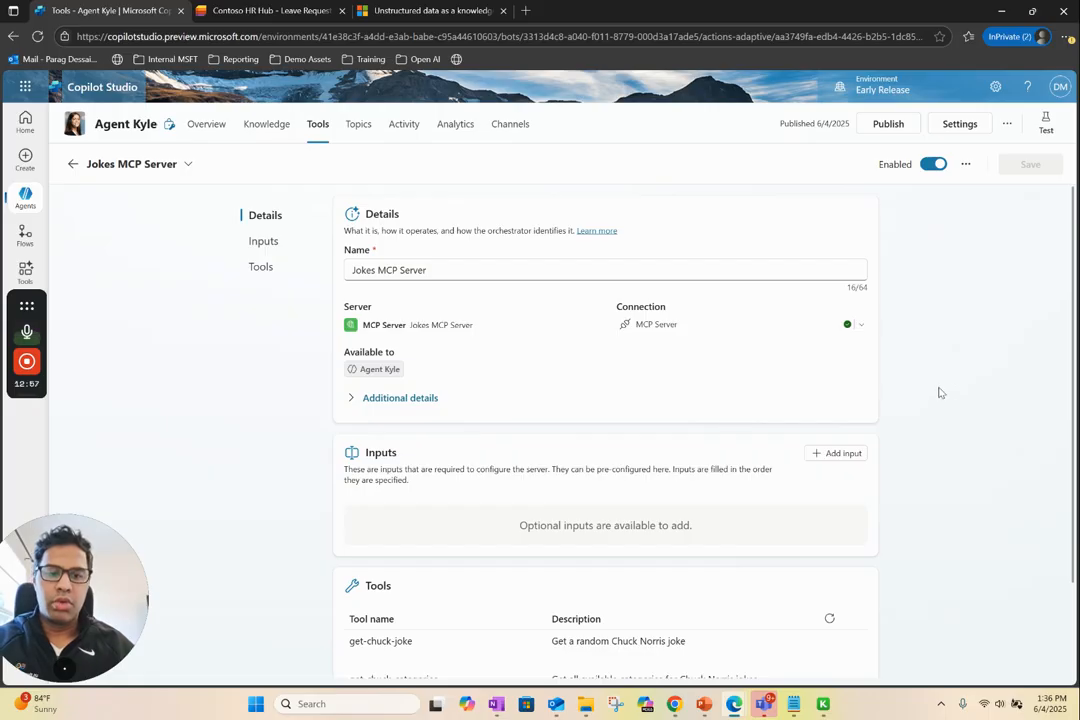
scroll(935, 390, down, 2)
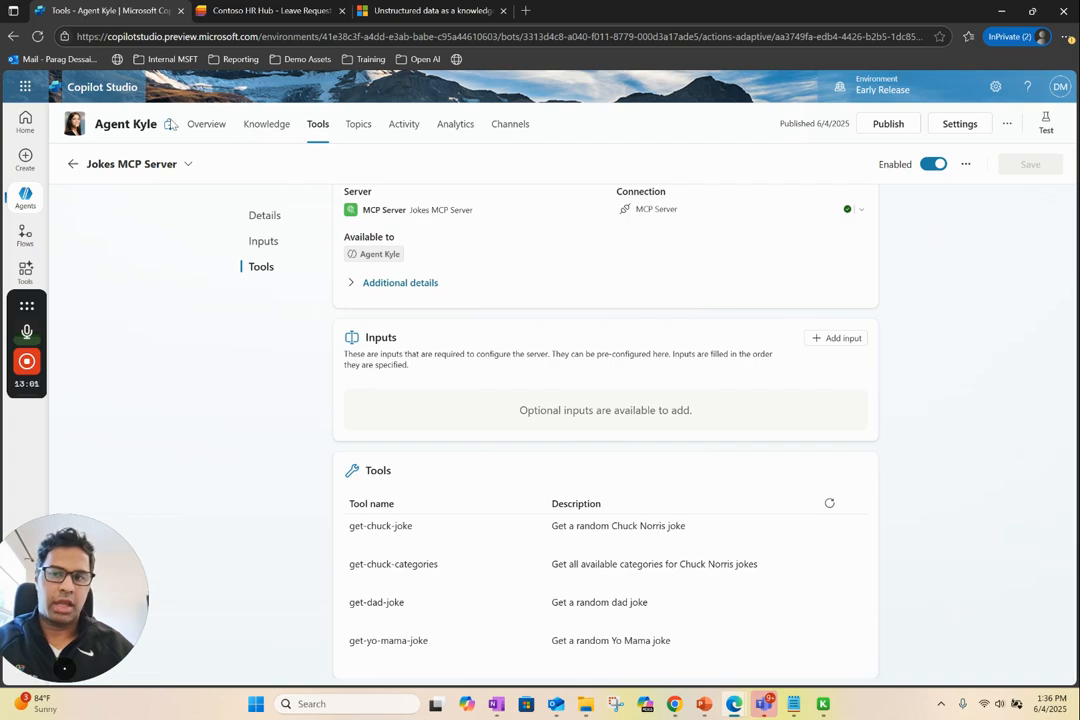
click(206, 126)
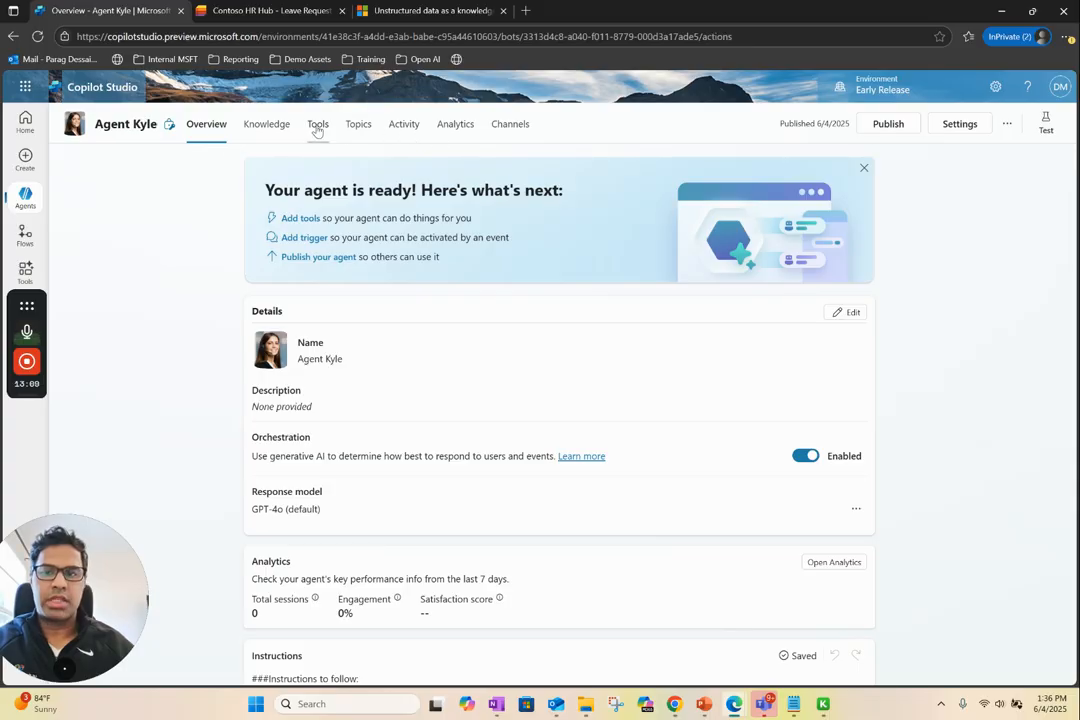
click(317, 125)
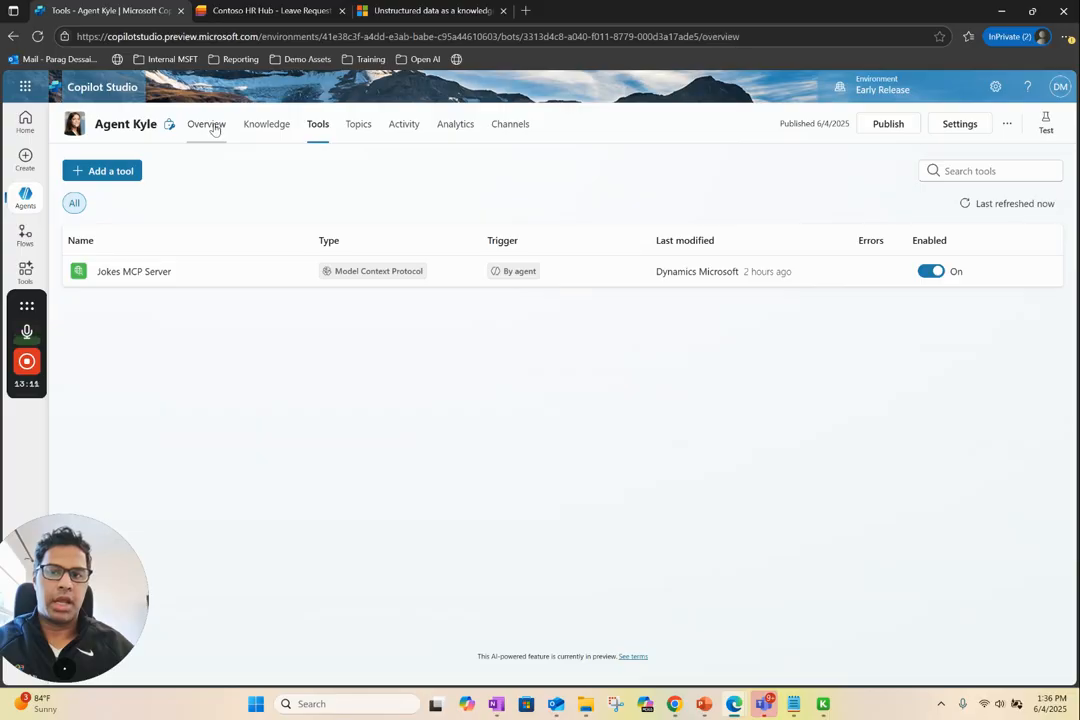
click(211, 127)
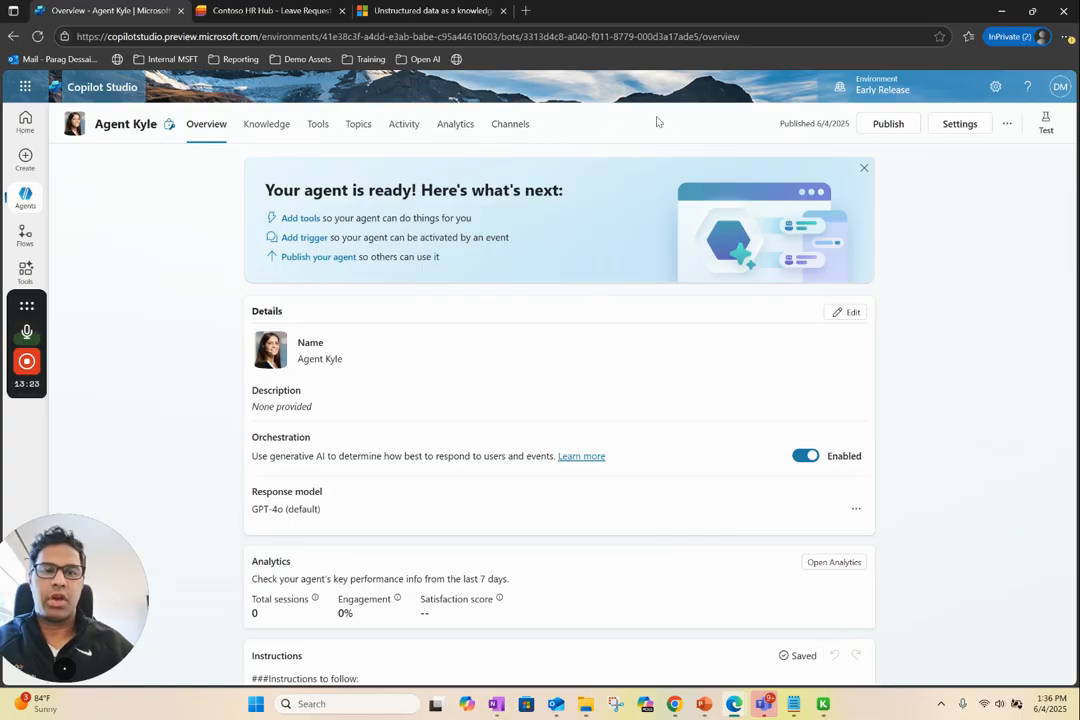
Test the agent by asking "what is the difference between concur and HRG" in the test chat
click(1045, 122)
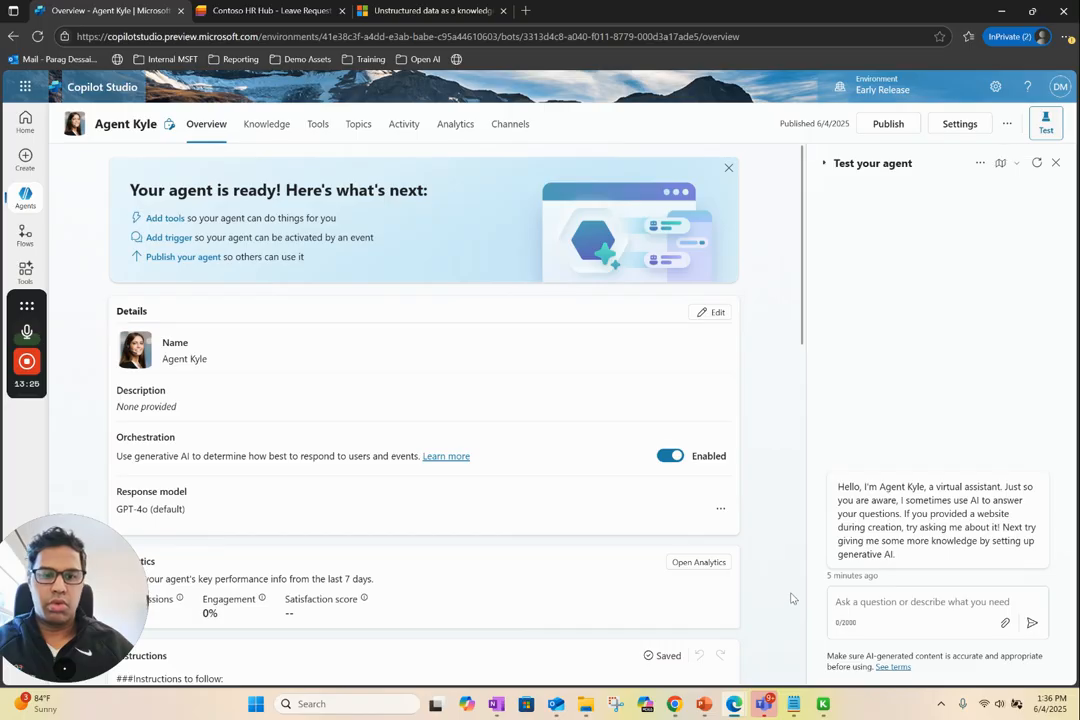
click(888, 605)
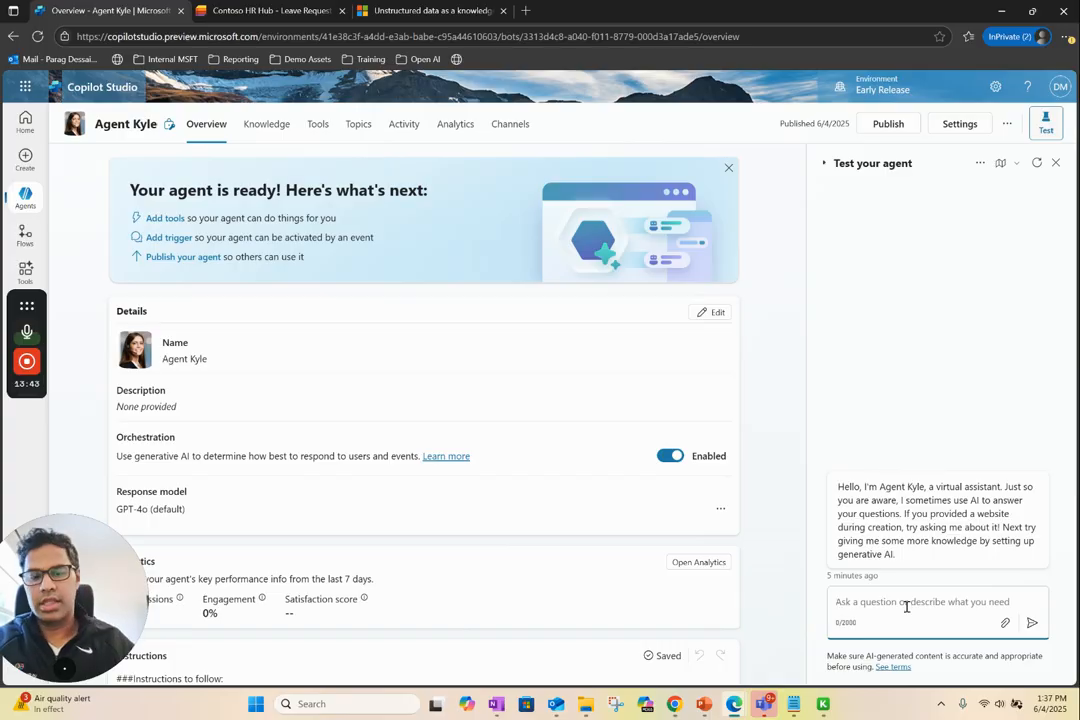
text(wh)
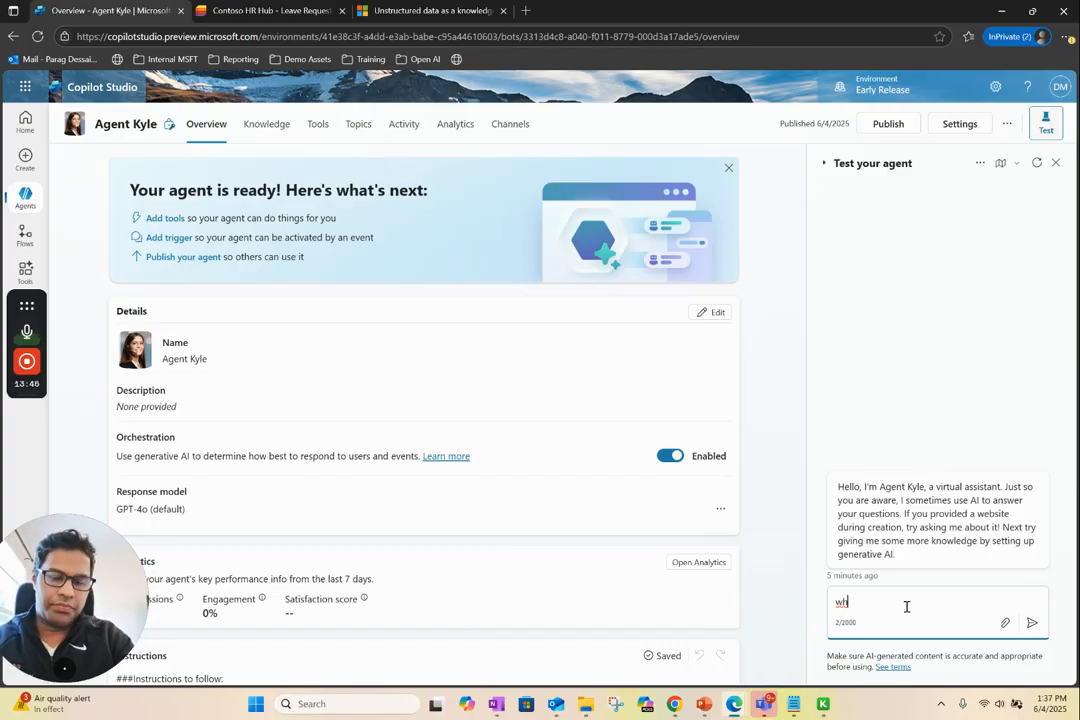
key(BackSpace)
key(BackSpace)
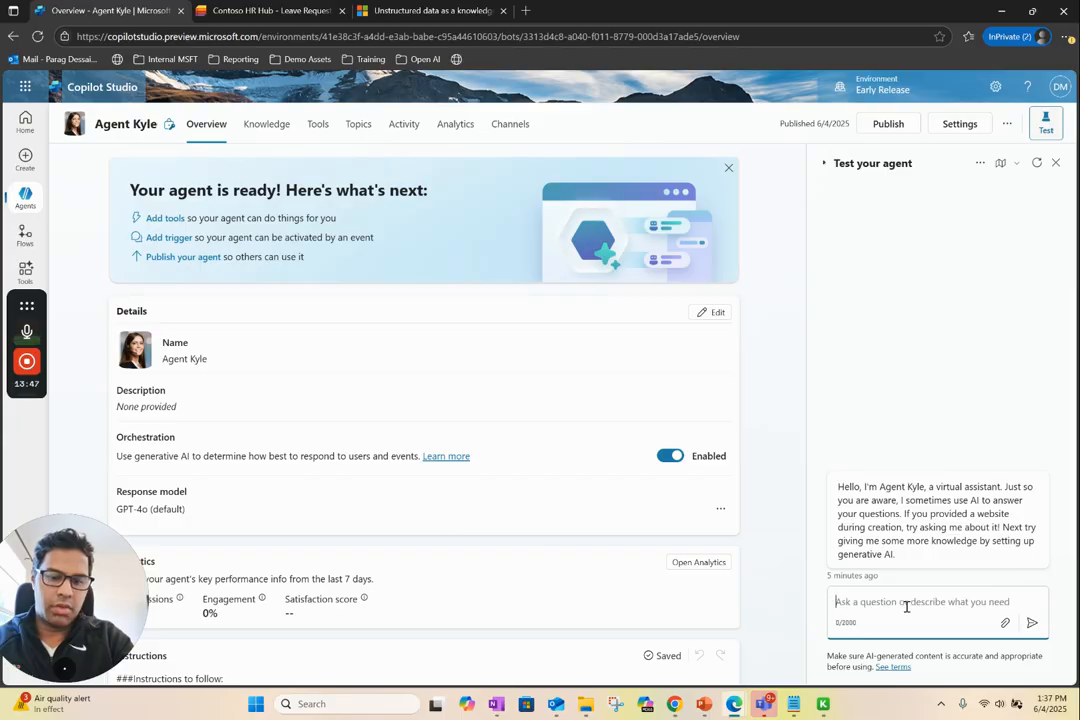
text(what is the diffe)
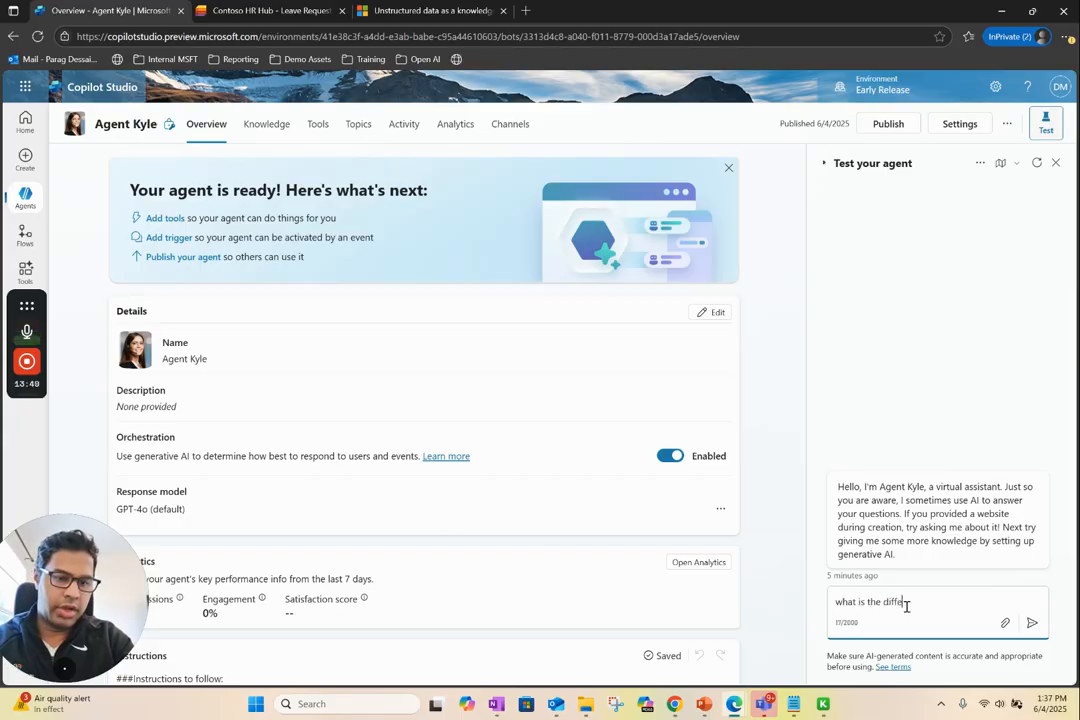
text(rence bet)
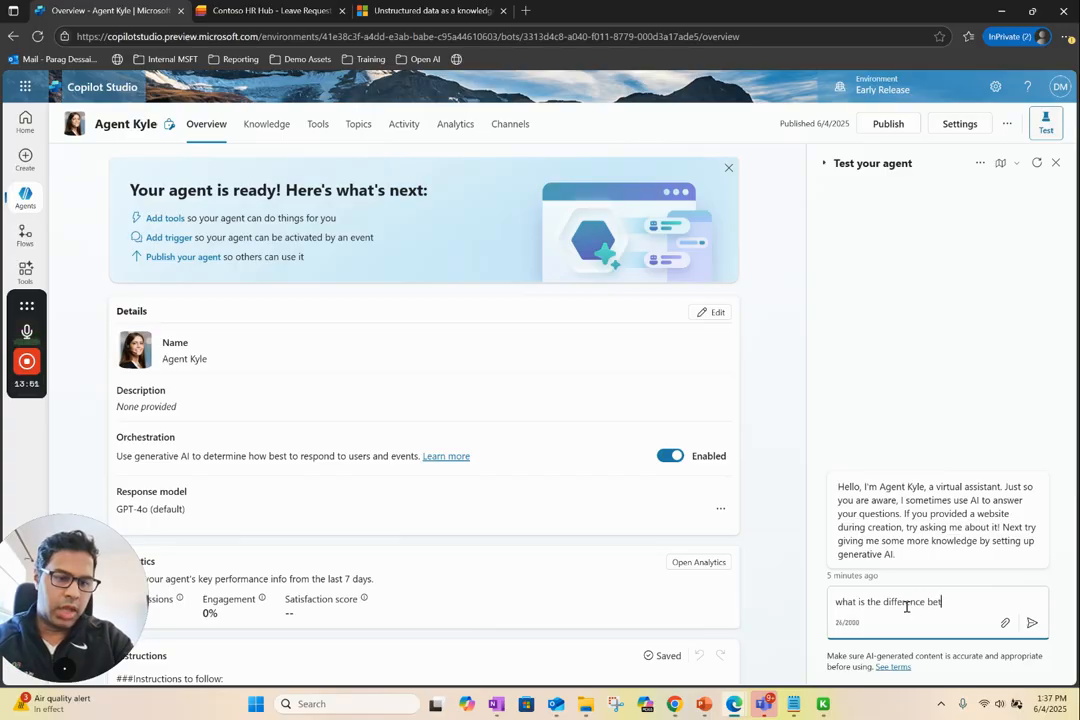
text(ween concur )
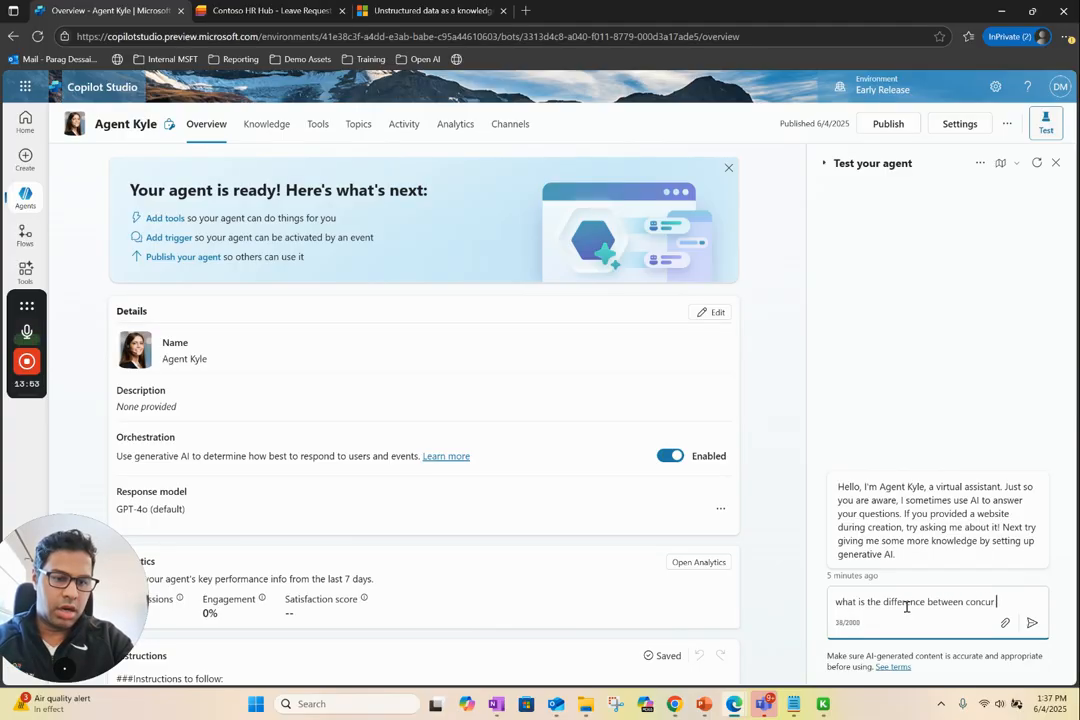
text(and HRG)
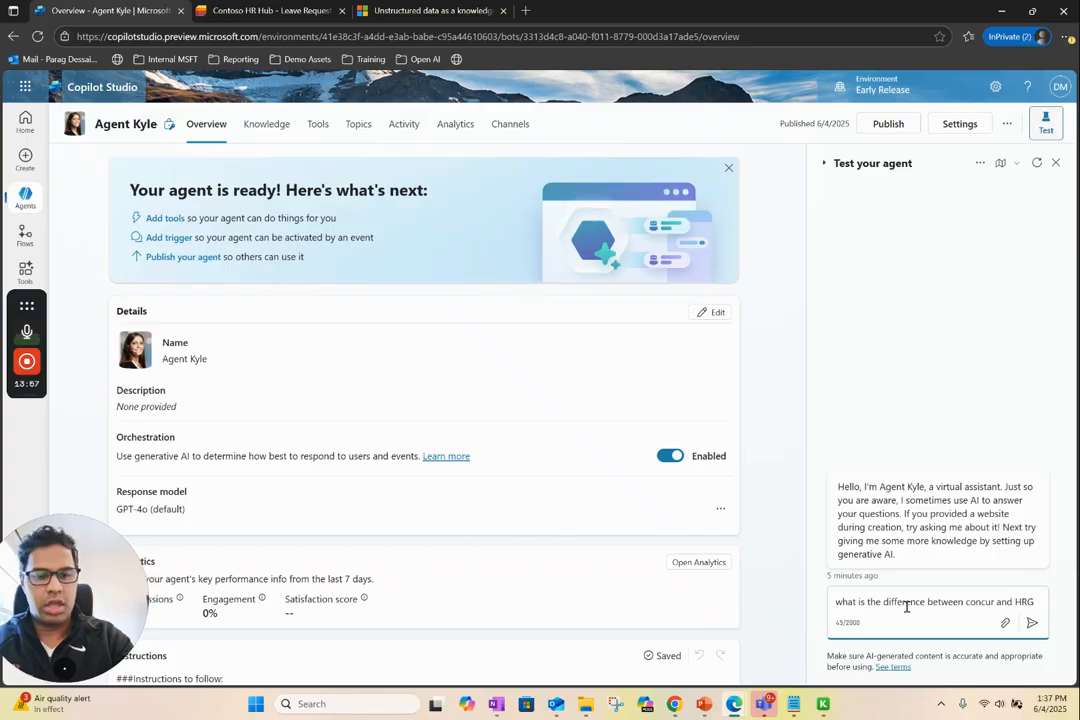
key(Return)
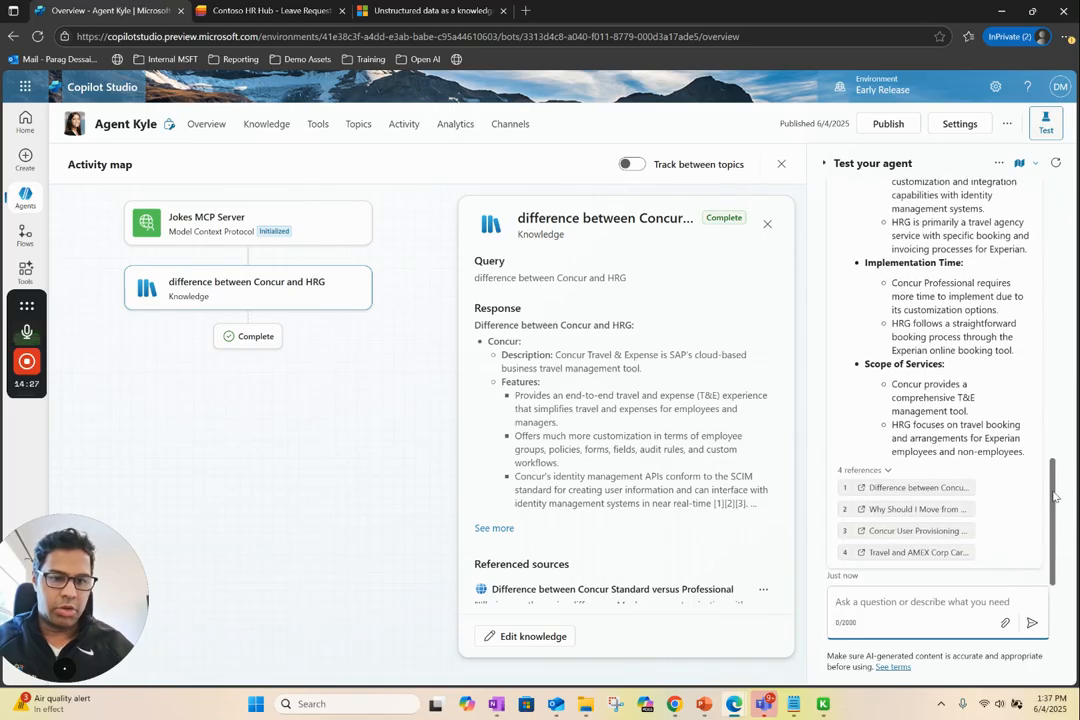
Read through the agent's answer on Concur and HRG in the test chat from its beginning
drag(1053, 497, 1038, 348)
scroll(871, 249, up, 3)
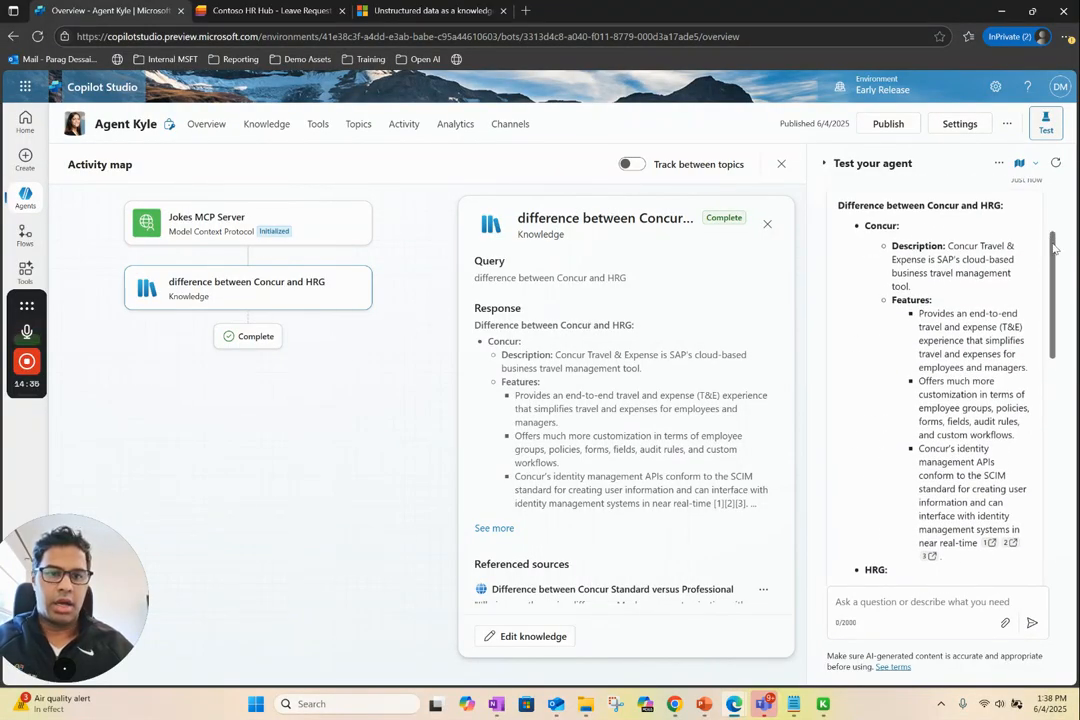
scroll(903, 243, up, 2)
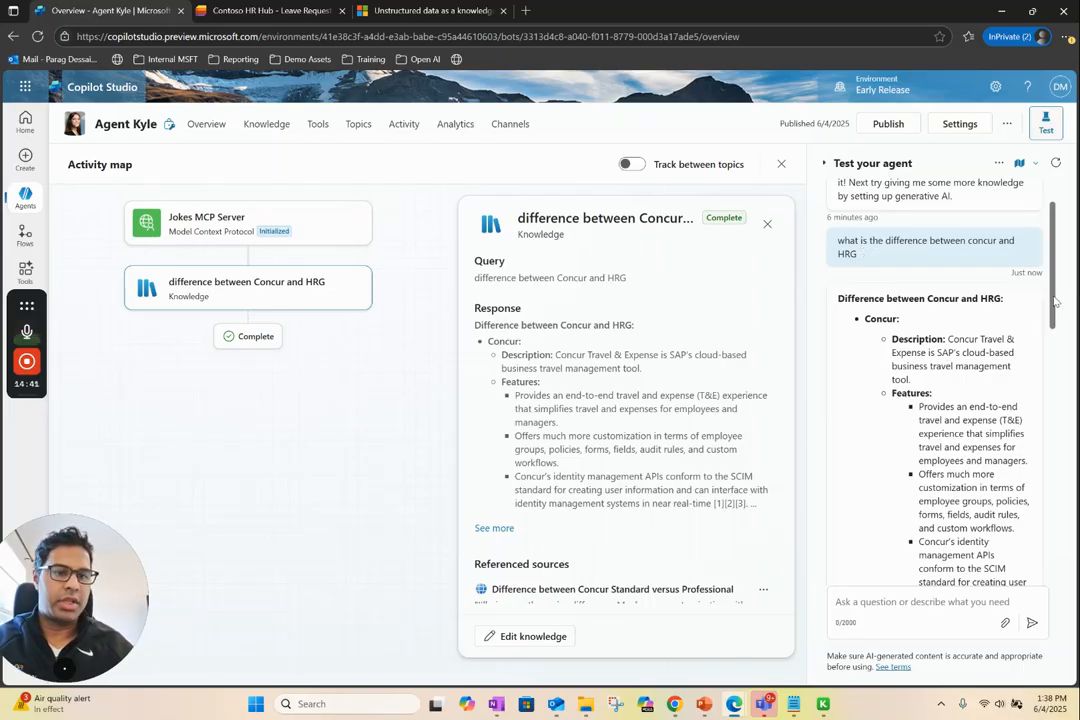
scroll(1055, 322, down, 2)
drag(1055, 322, 1050, 238)
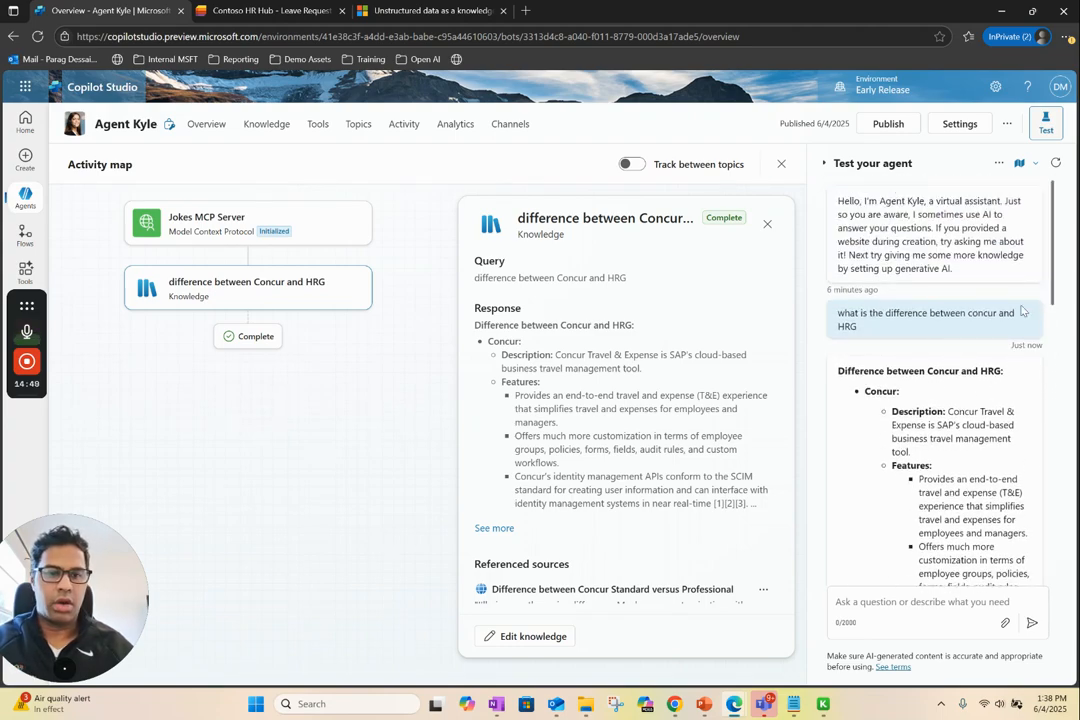
drag(1052, 296, 1053, 323)
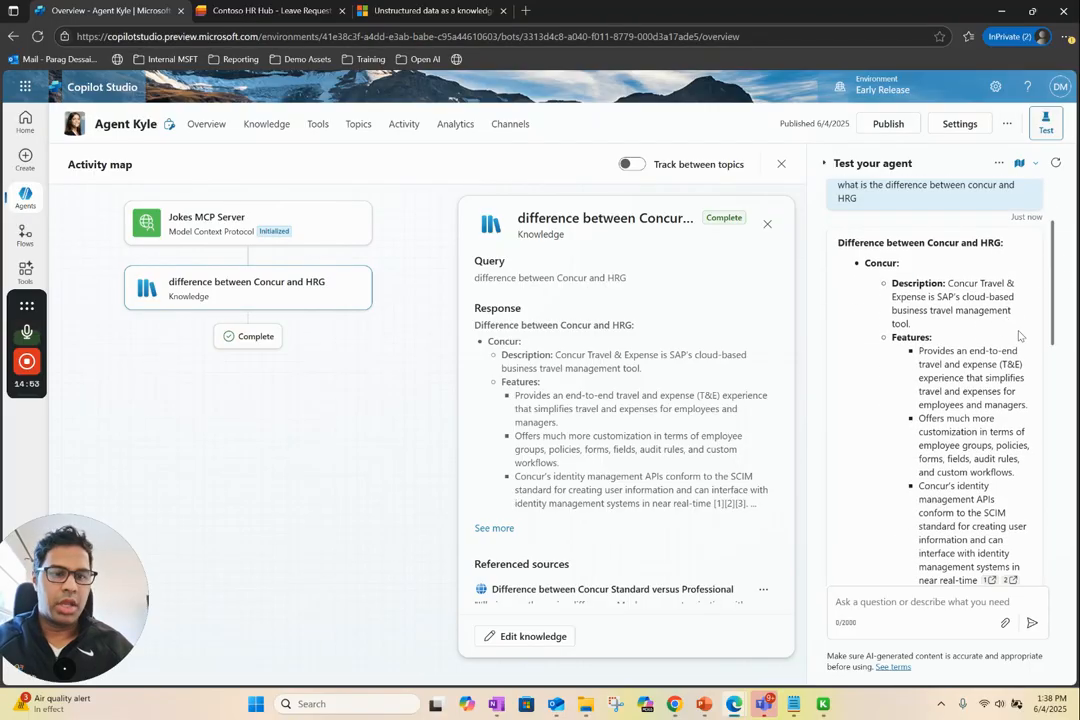
drag(1055, 335, 1041, 281)
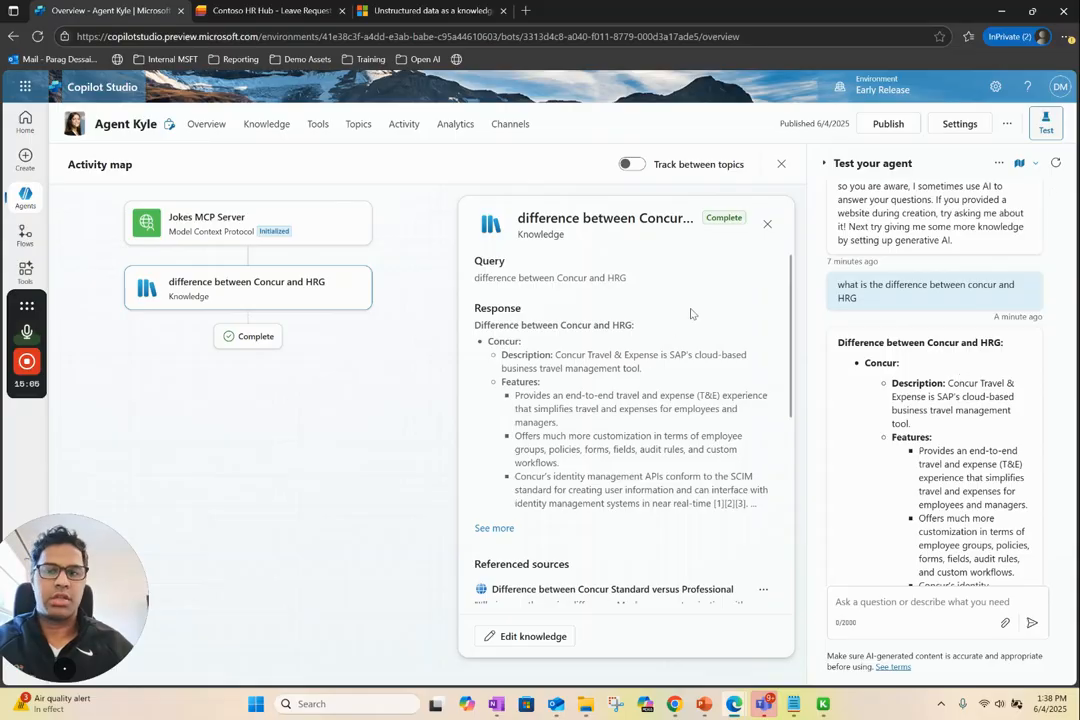
Test the agent by asking "Is my trip to dublin leave approved" in the test chat and go to the newest message
click(874, 597)
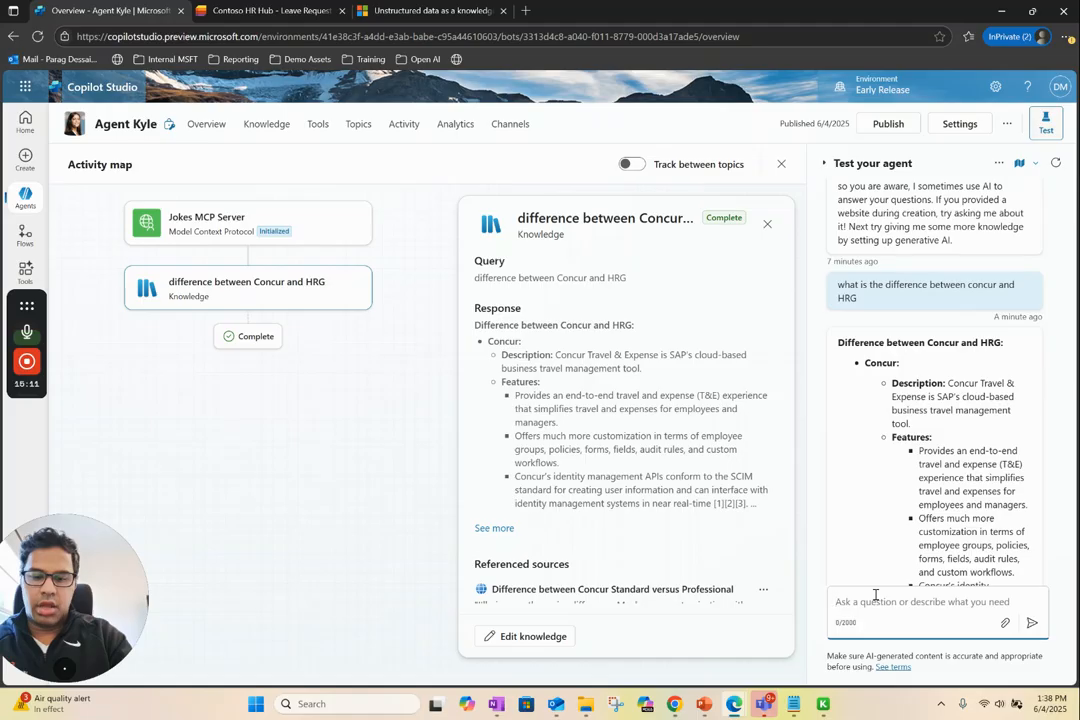
text(i)
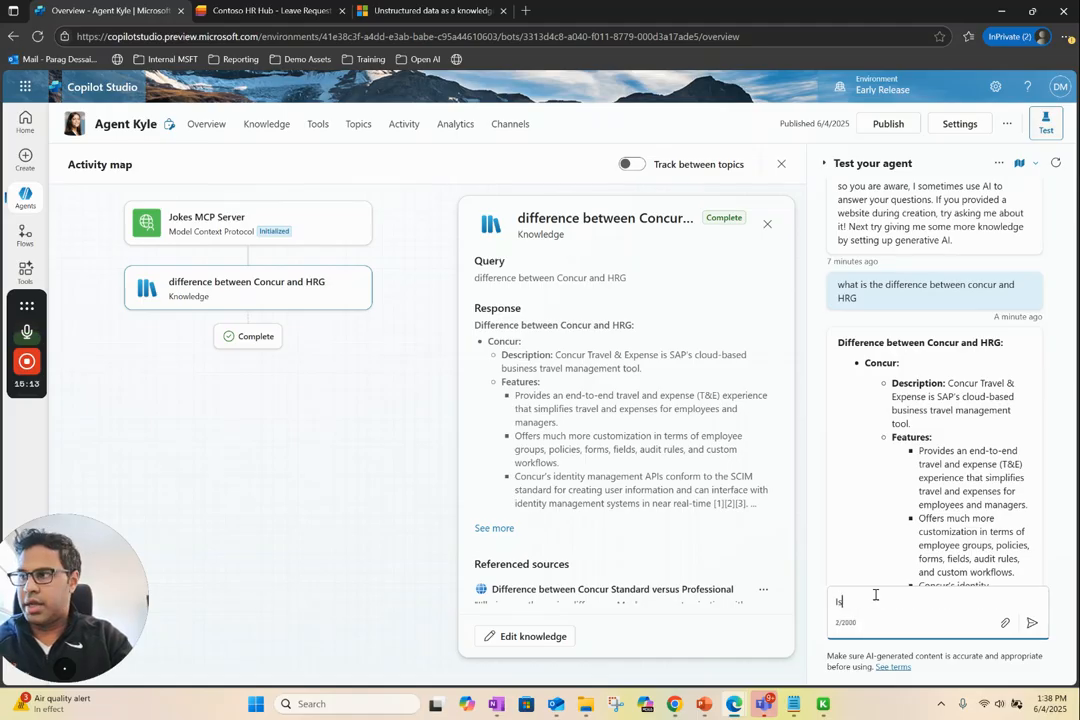
text(s my trip to dublin lea)
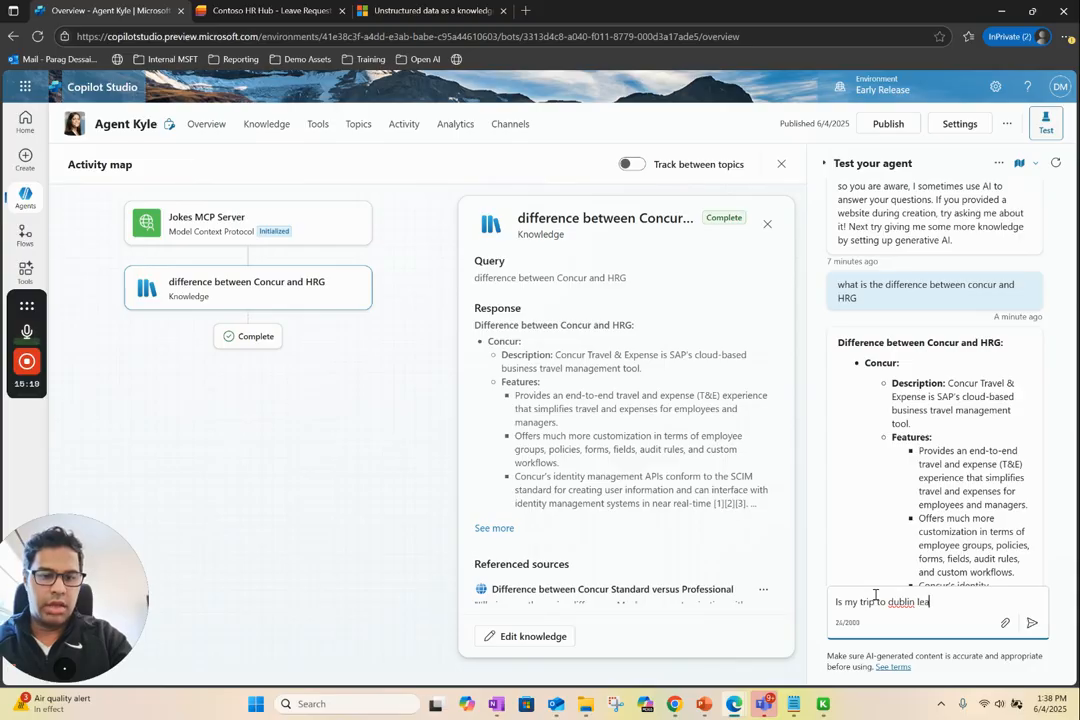
text(oved)
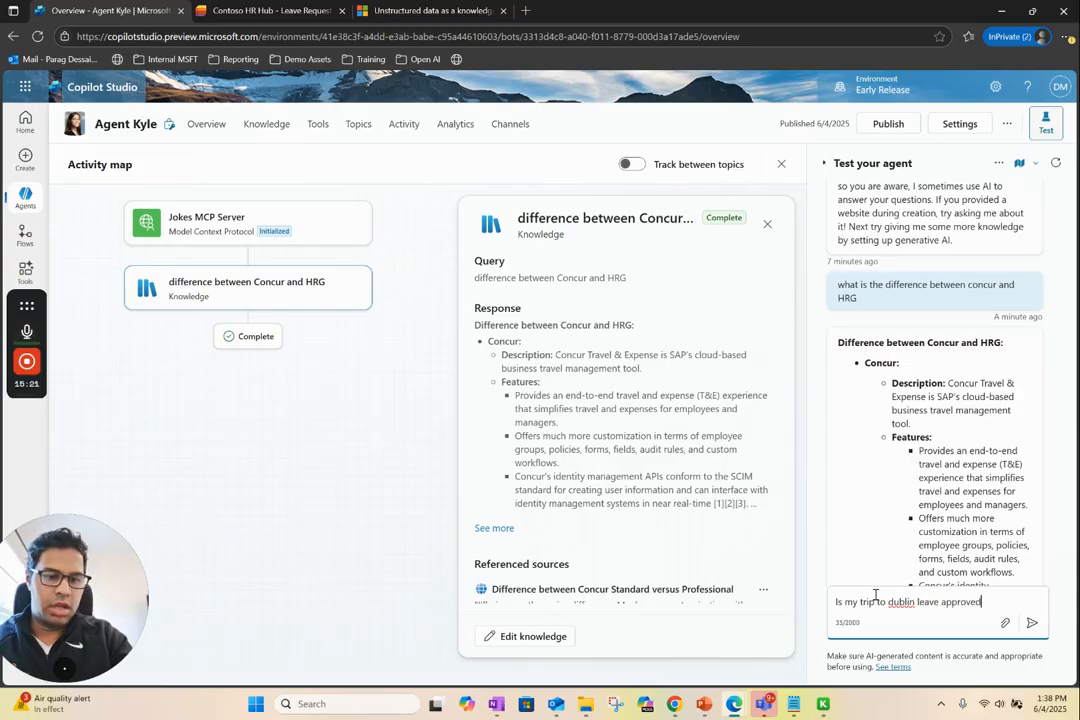
key(Return)
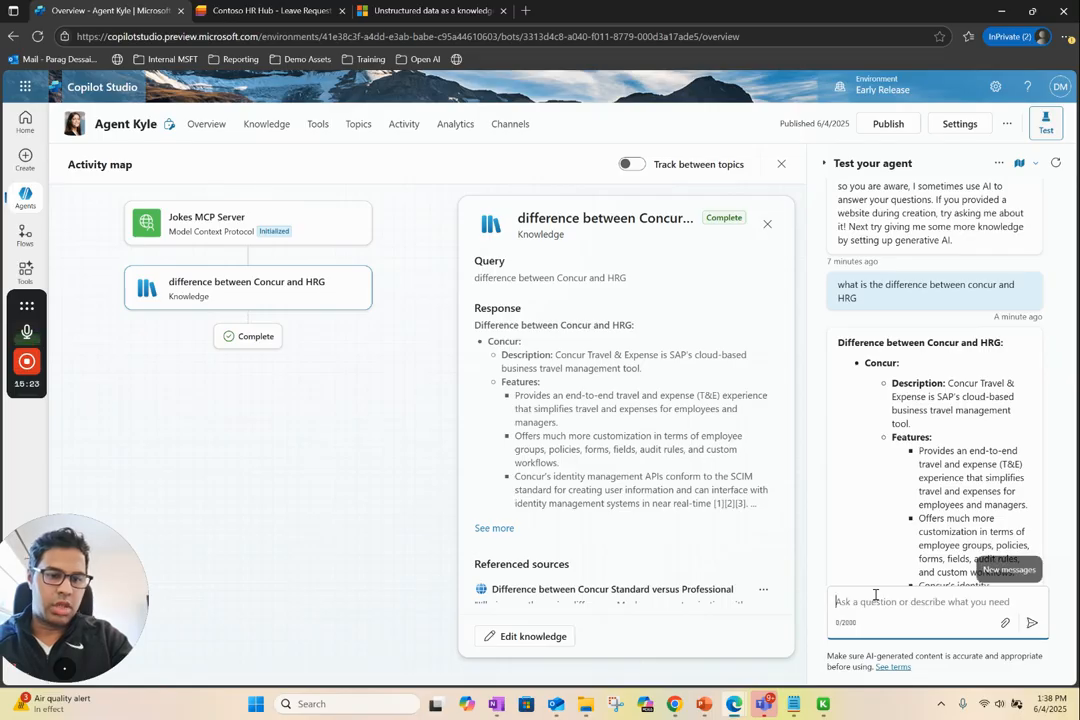
click(1015, 569)
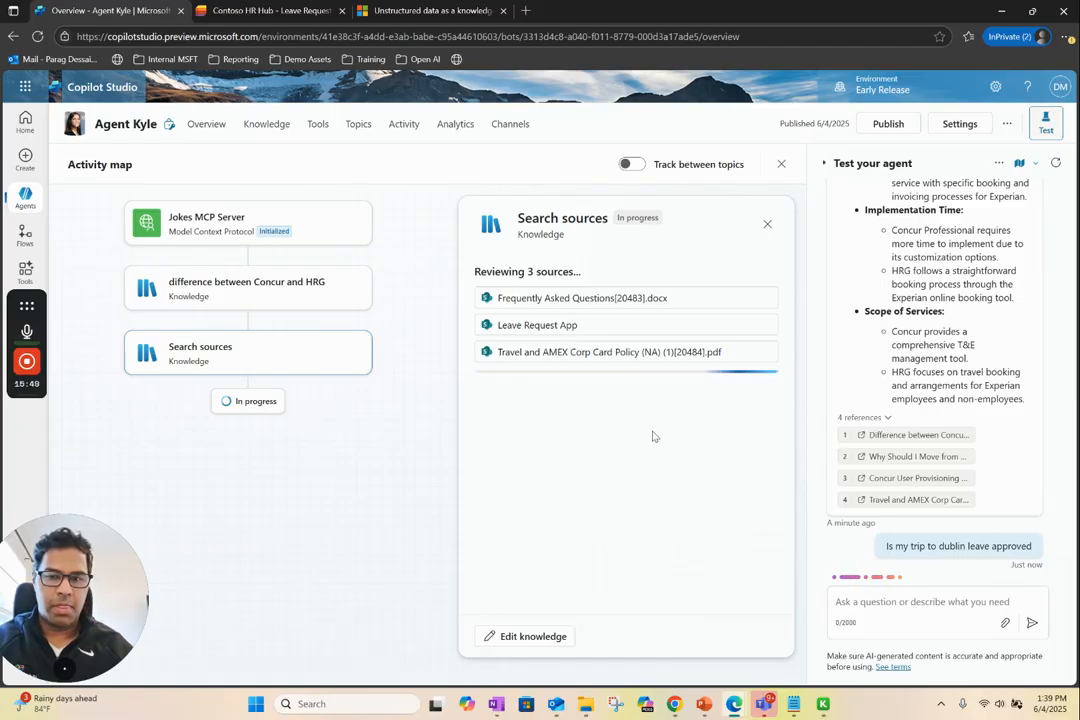
mouse_move(26, 308)
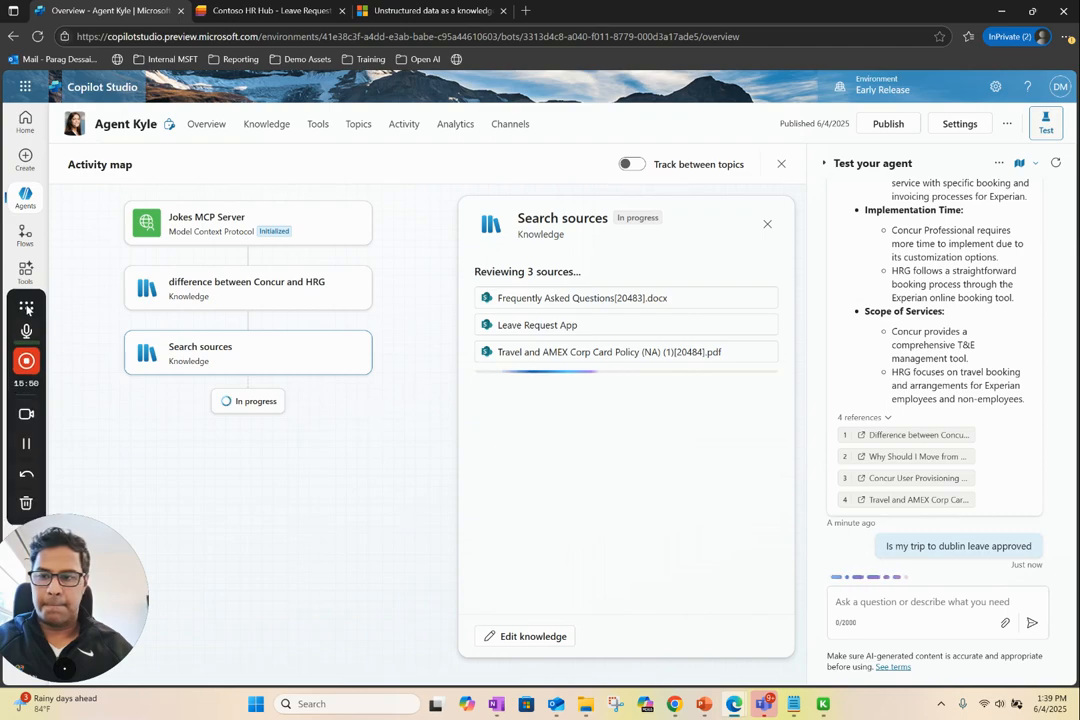
click(26, 446)
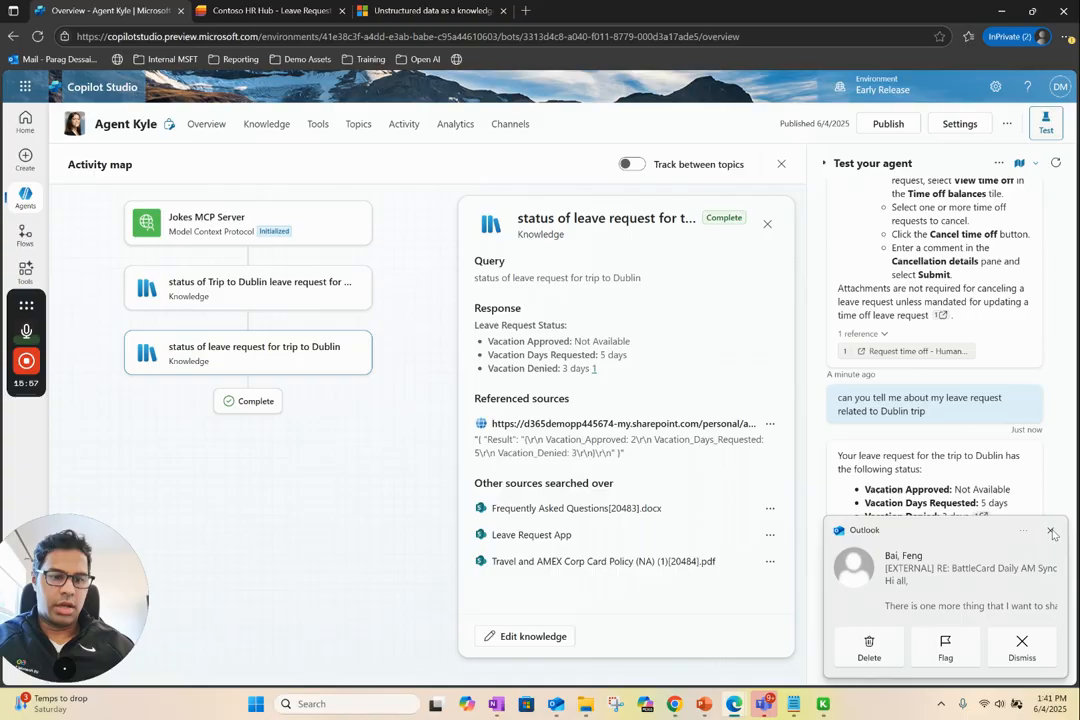
Read the agent's answer about the Dublin trip leave request, checking the approved, requested and denied vacation days
click(1051, 532)
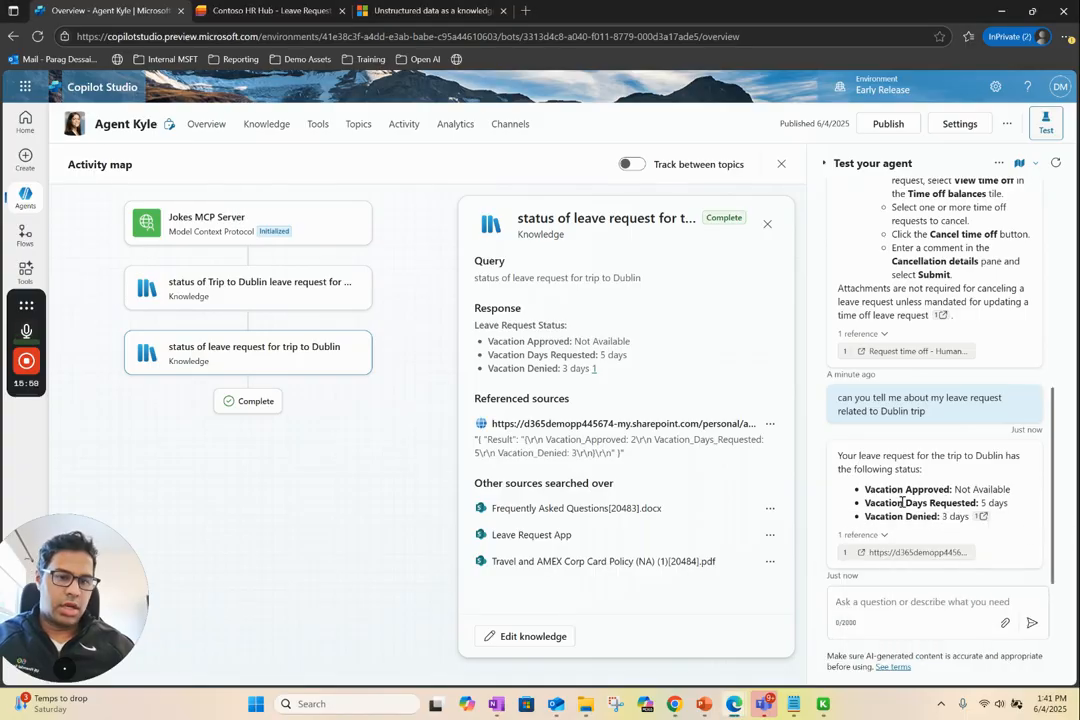
drag(1010, 489, 955, 490)
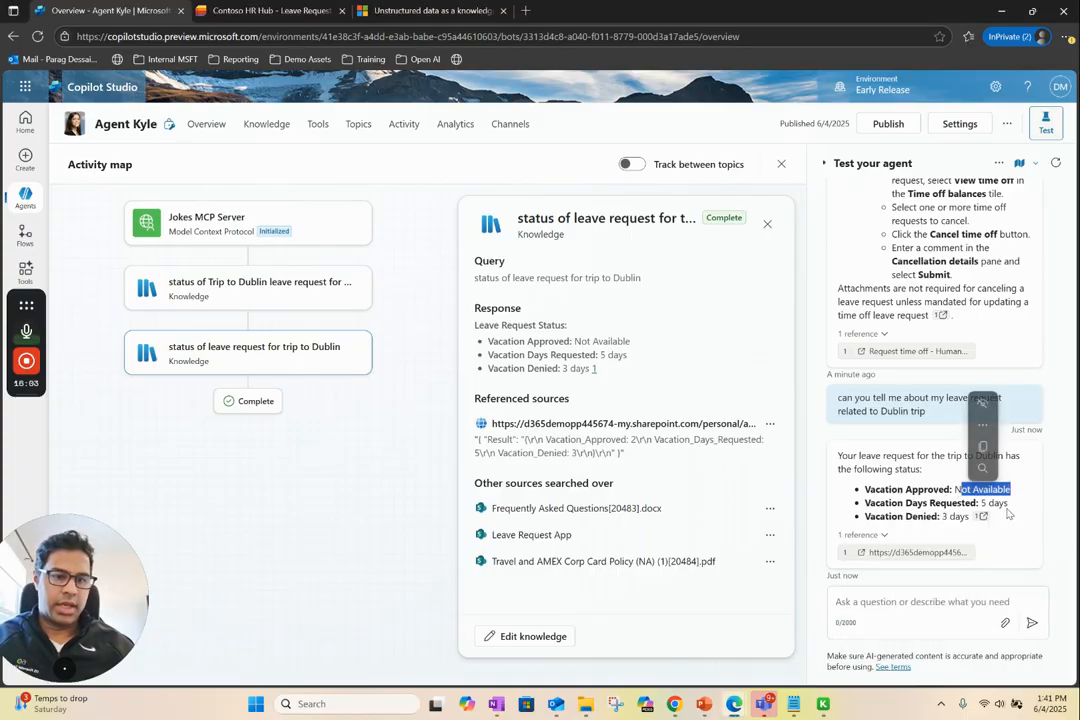
drag(890, 503, 1010, 503)
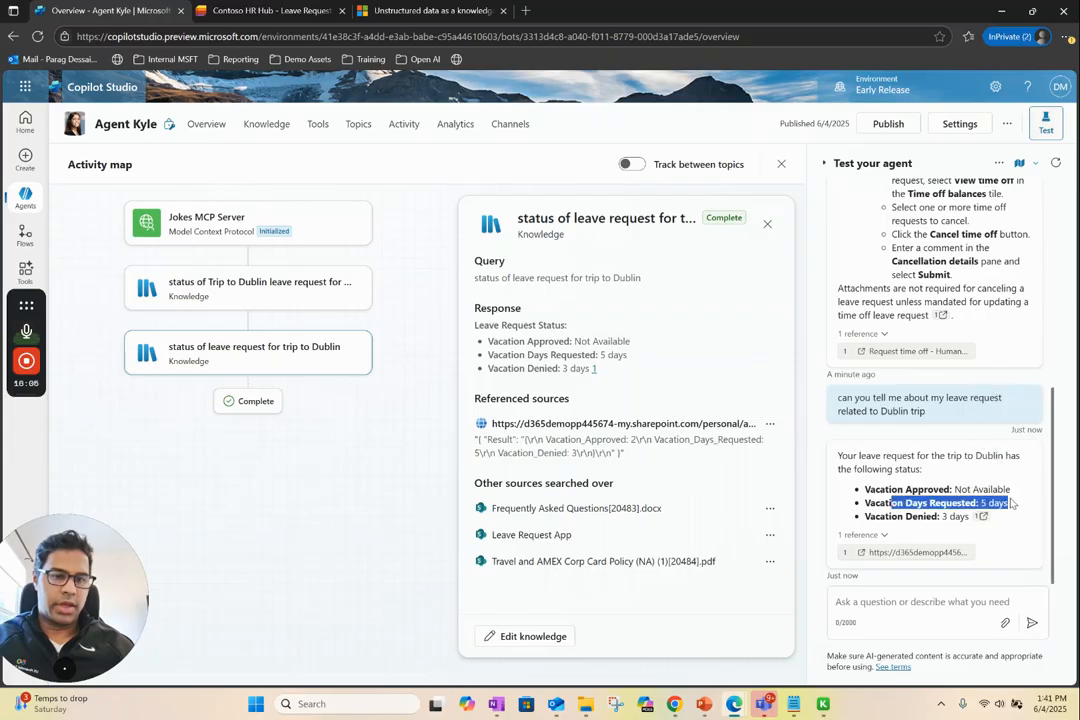
double_click(942, 517)
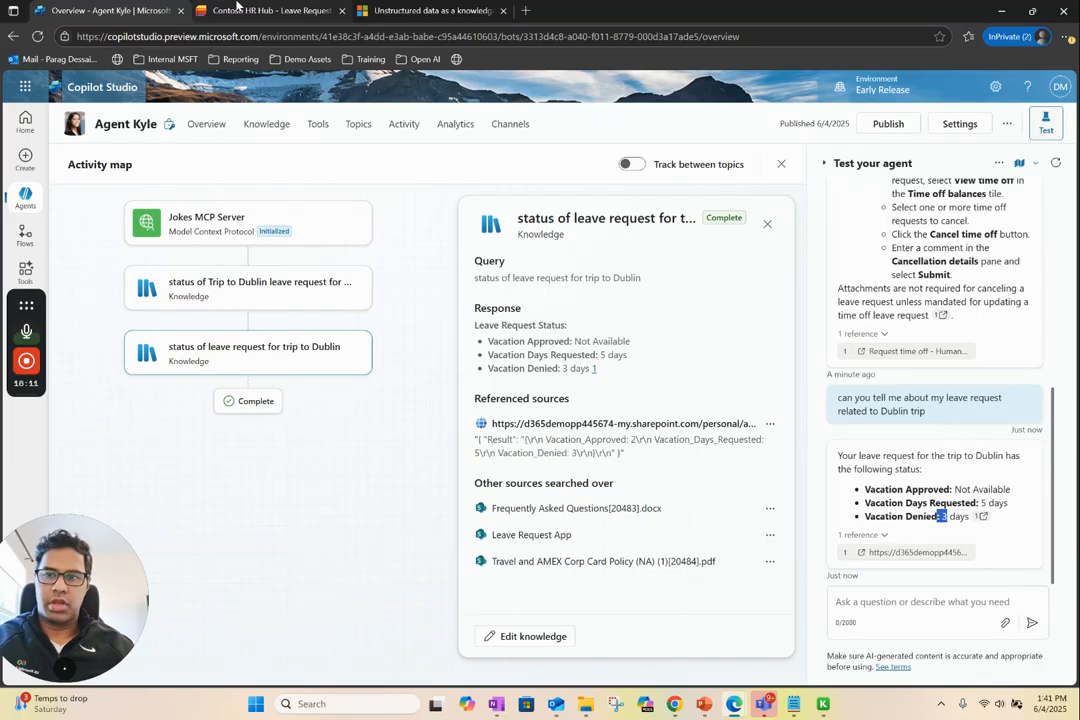
Compare the Dublin leave answer with the Contoso HR Hub Leave Request App list and the answer's cited SharePoint source
click(265, 10)
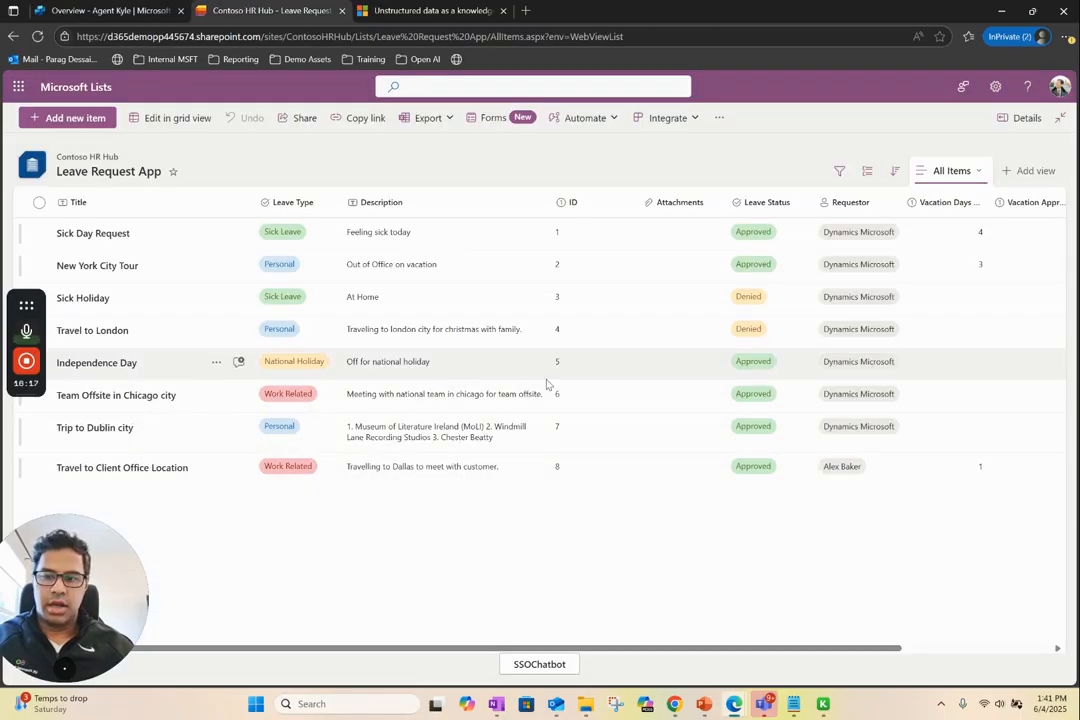
click(105, 10)
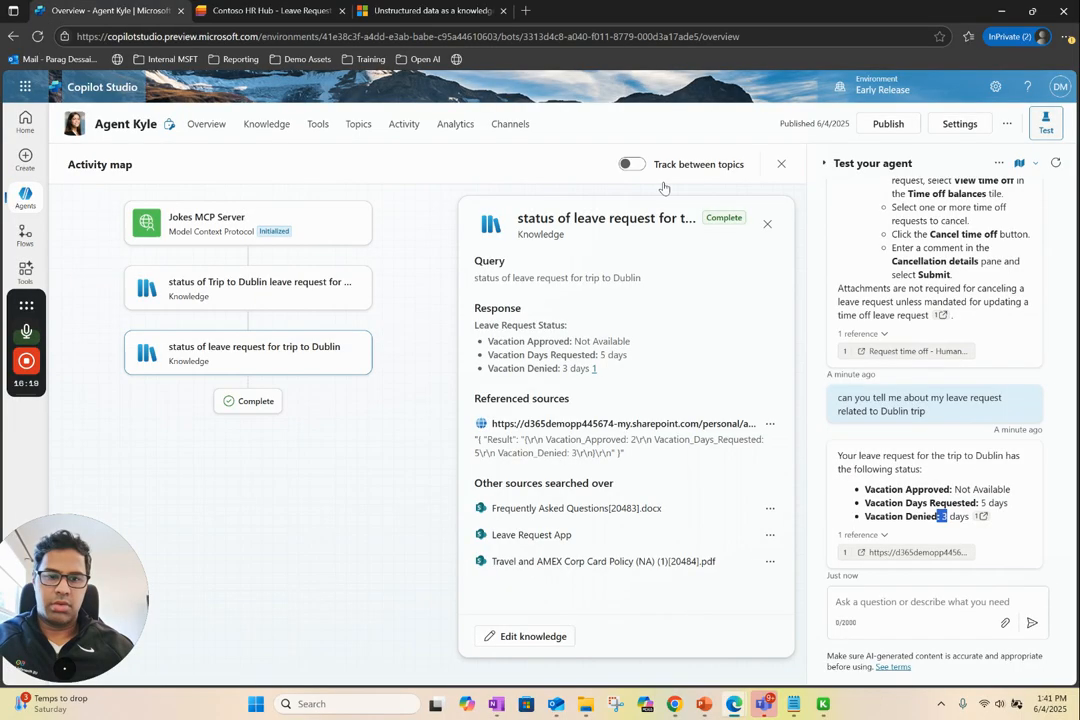
click(918, 559)
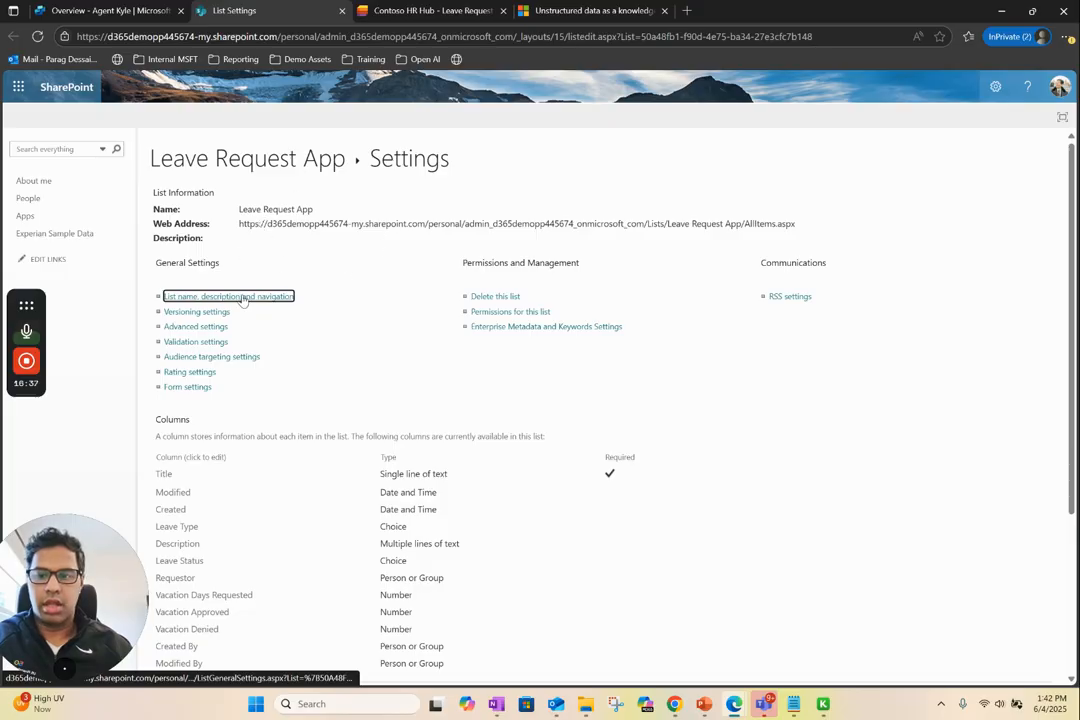
click(86, 10)
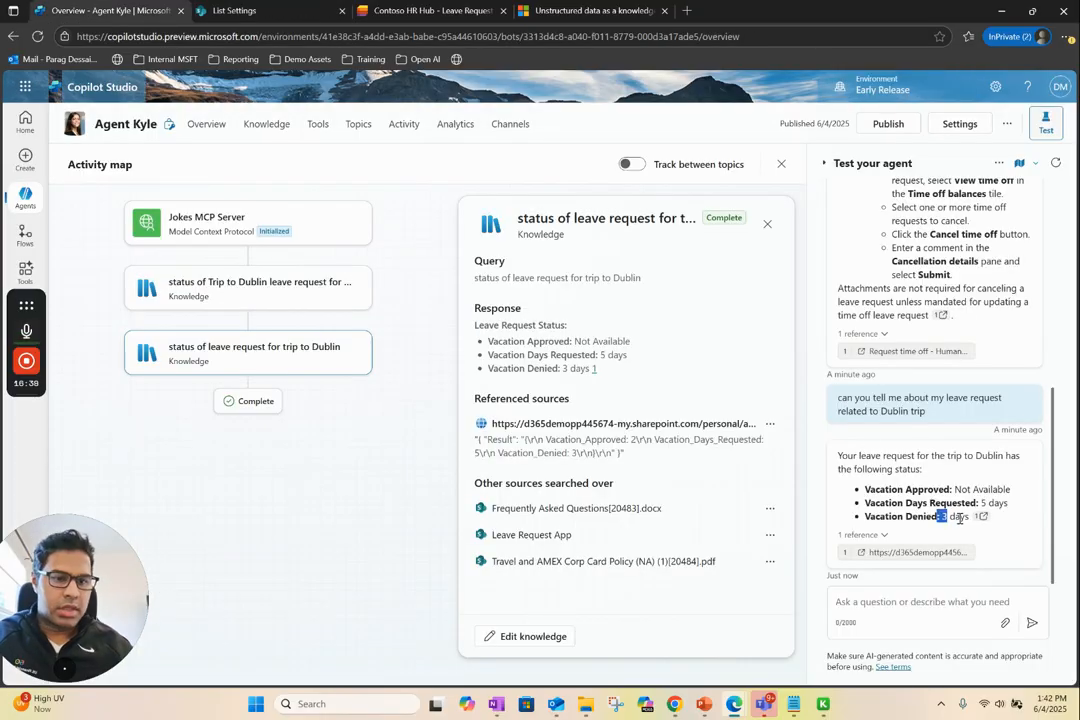
click(1001, 486)
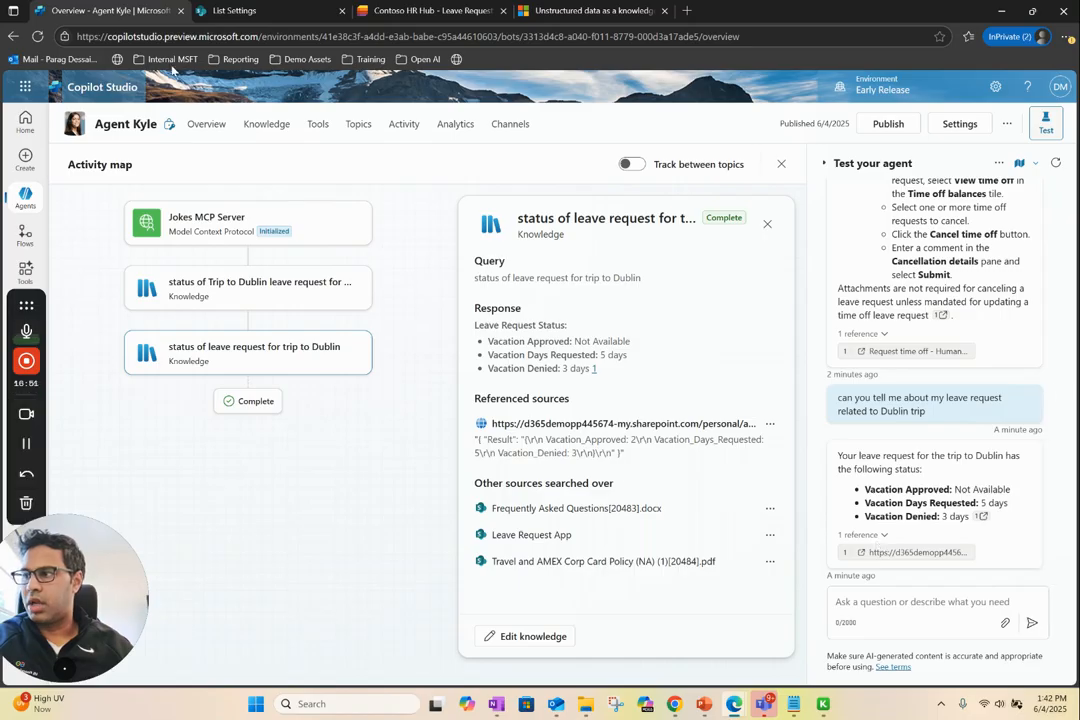
Close the knowledge details, restart the test conversation and ask the agent for a "chuck Norris joke"
click(767, 224)
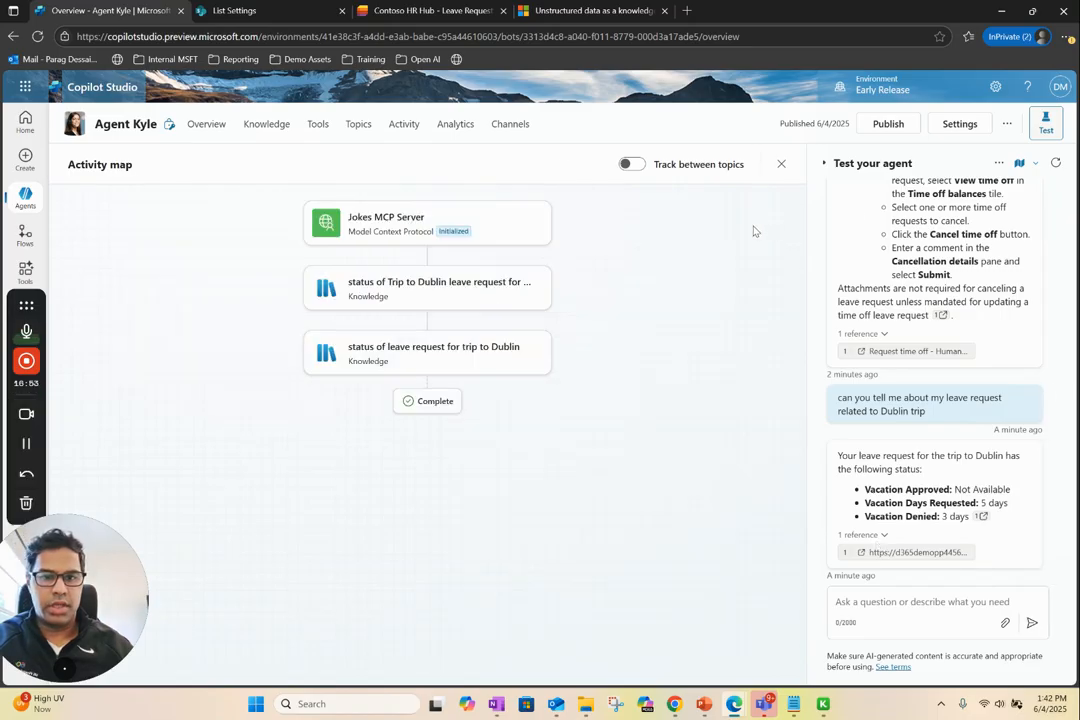
click(917, 605)
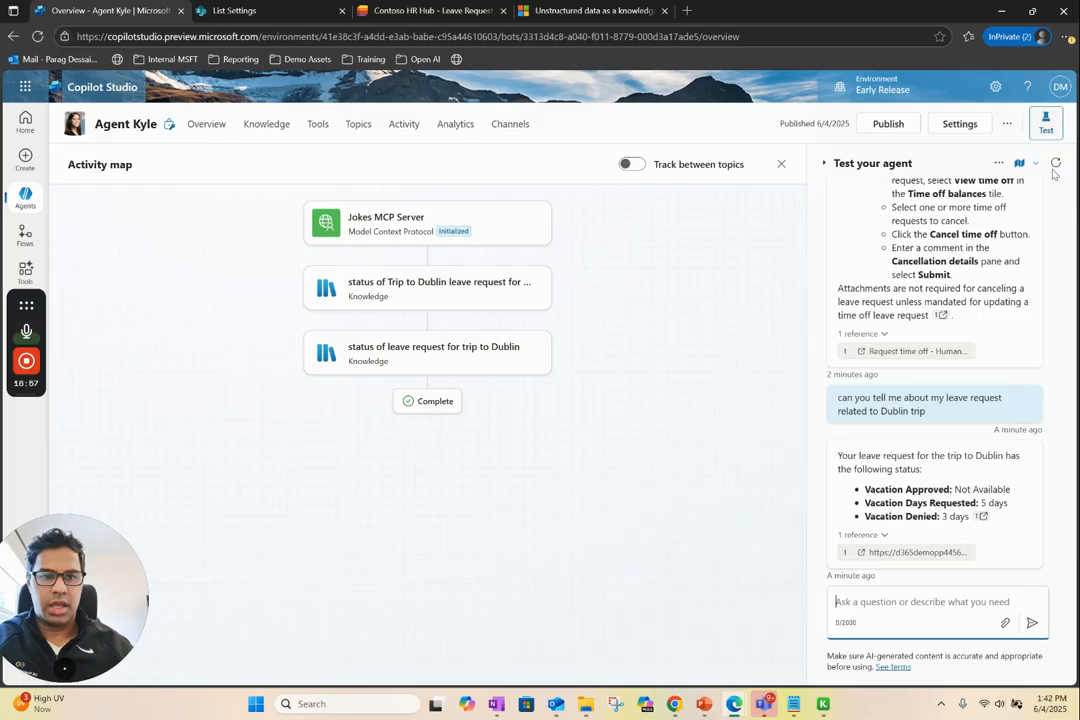
click(1055, 162)
click(875, 615)
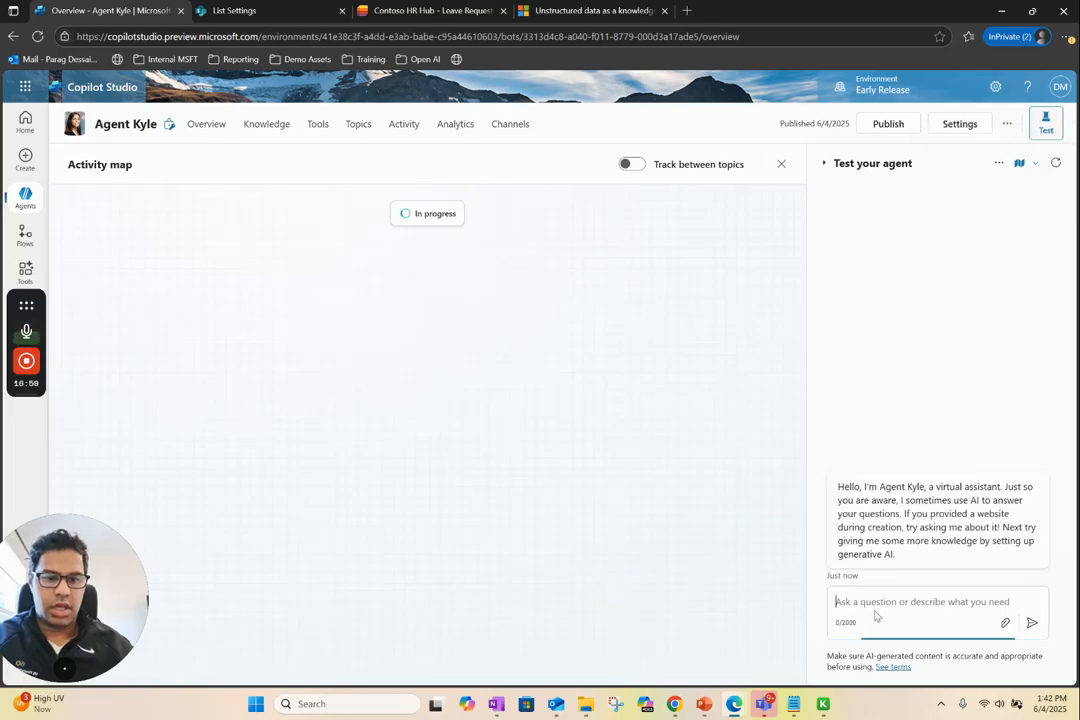
text(chuc)
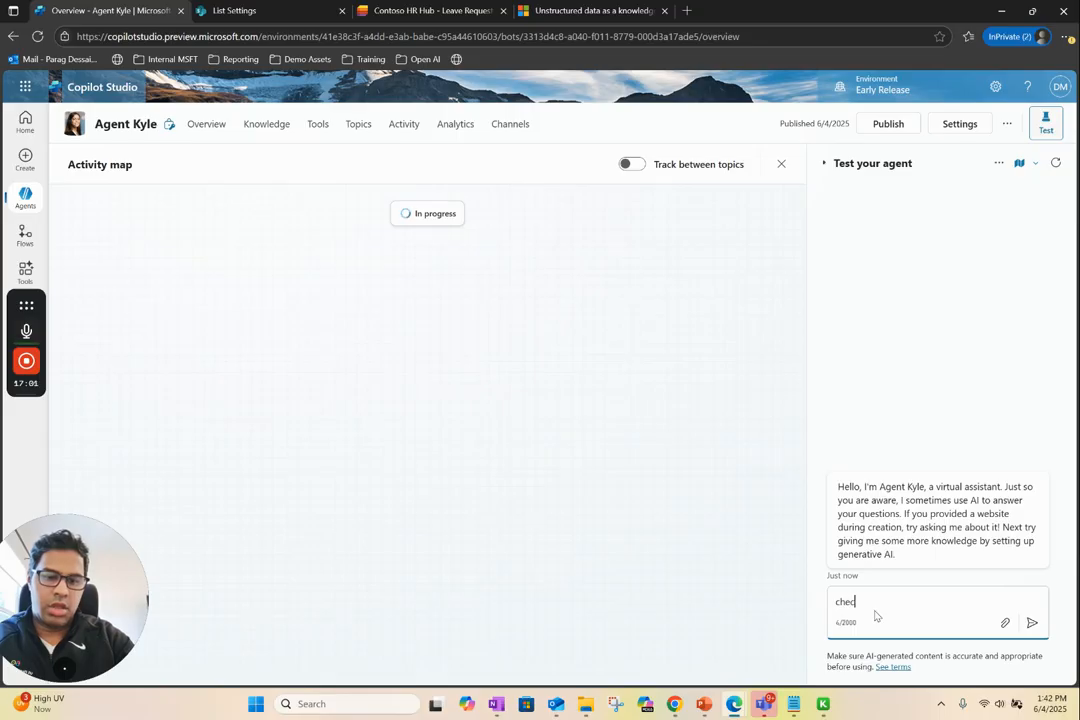
text(k Norris joke)
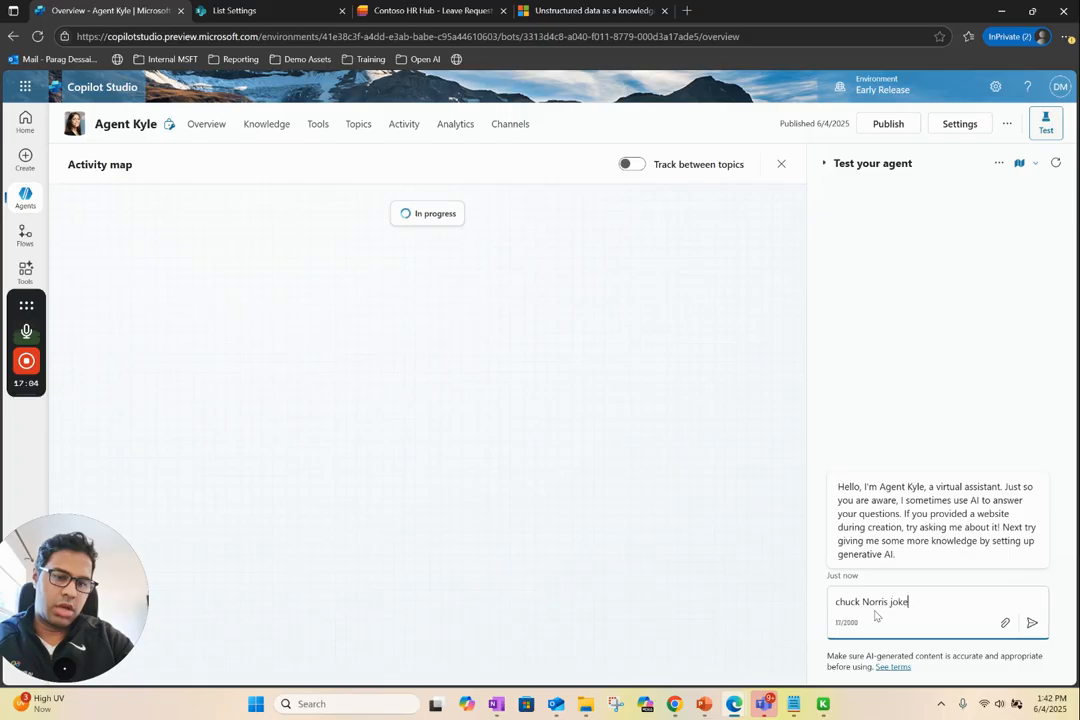
key(Return)
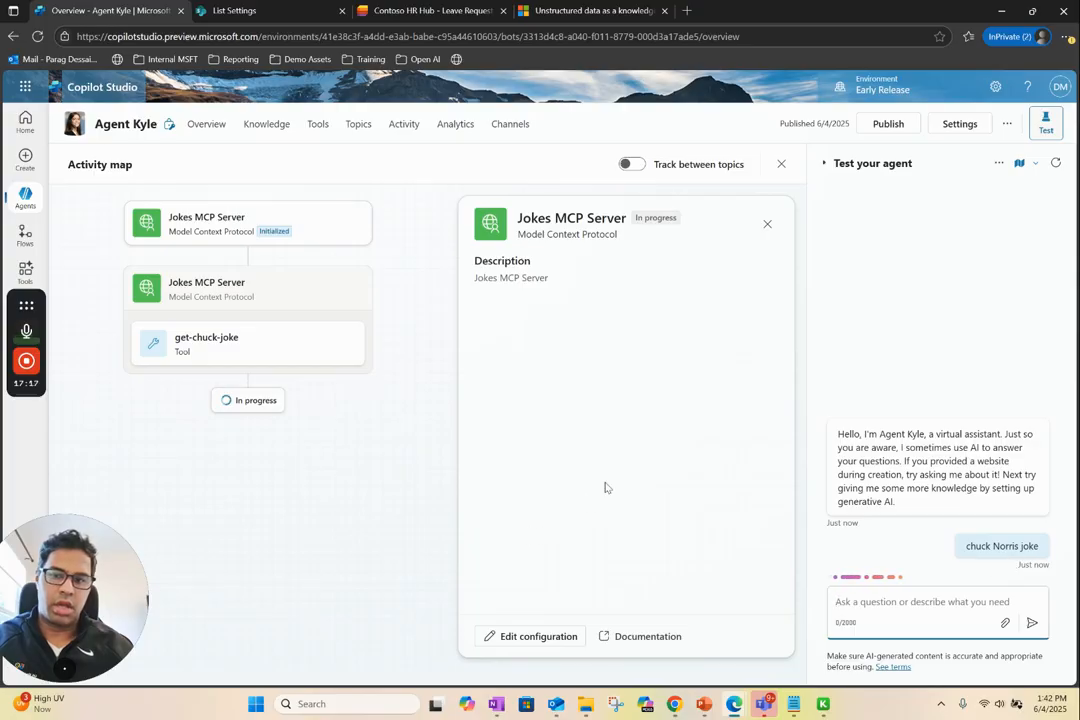
mouse_move(33, 366)
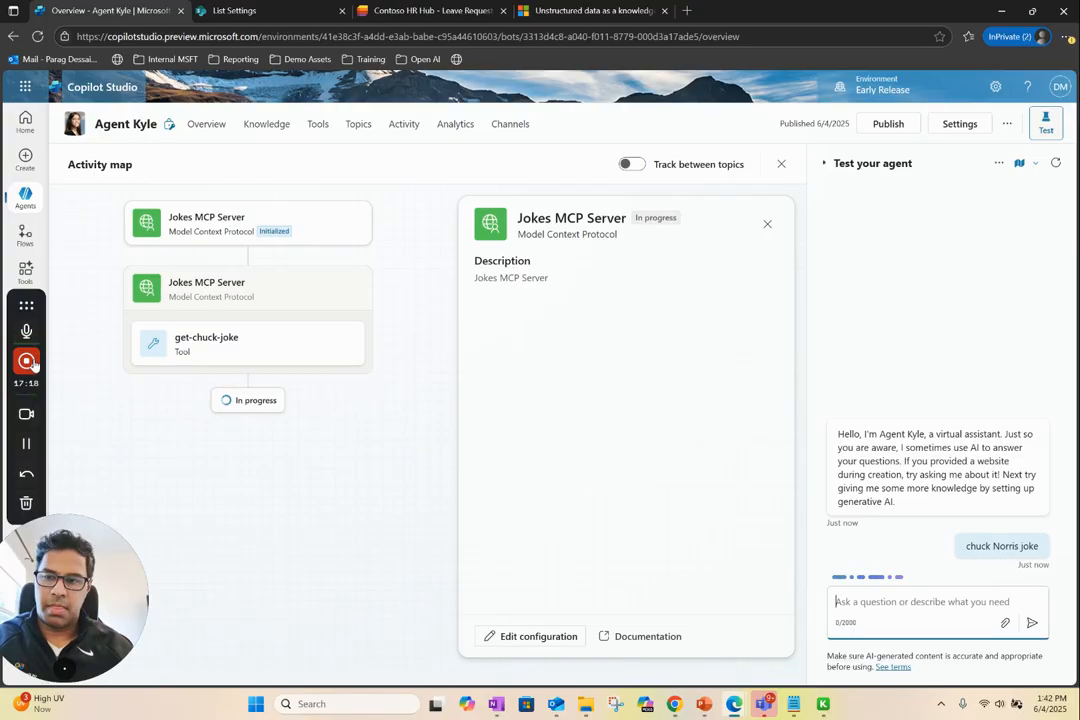
click(26, 443)
click(26, 443)
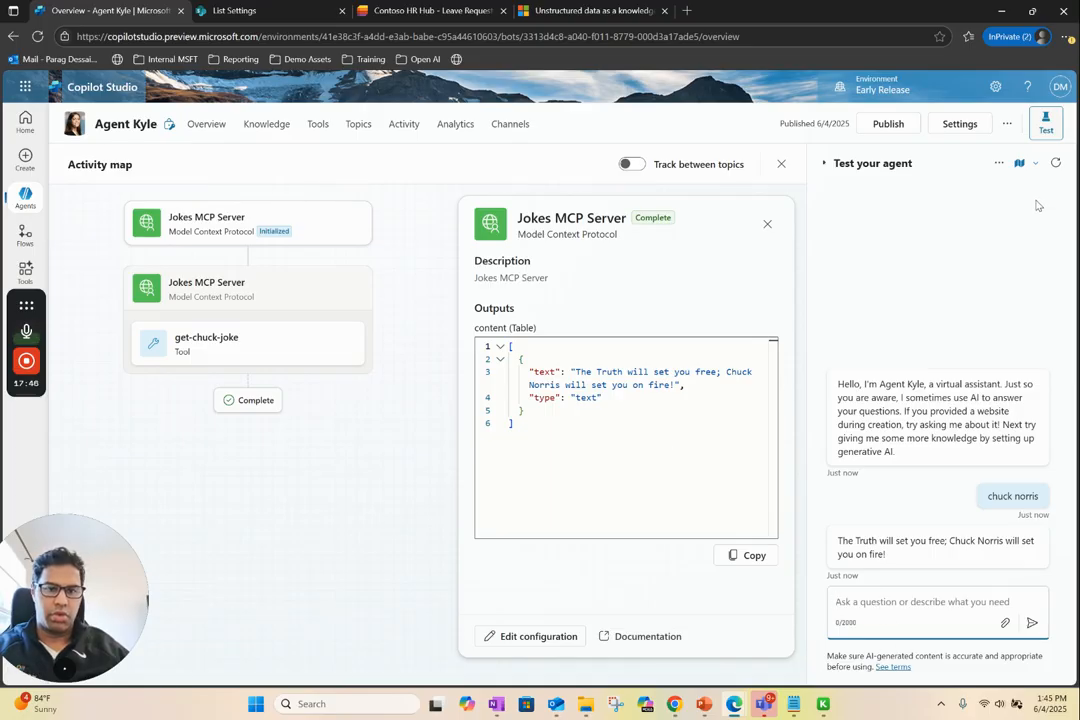
Restart the test conversation and ask the agent "can you tell me about inception movie"
click(1055, 163)
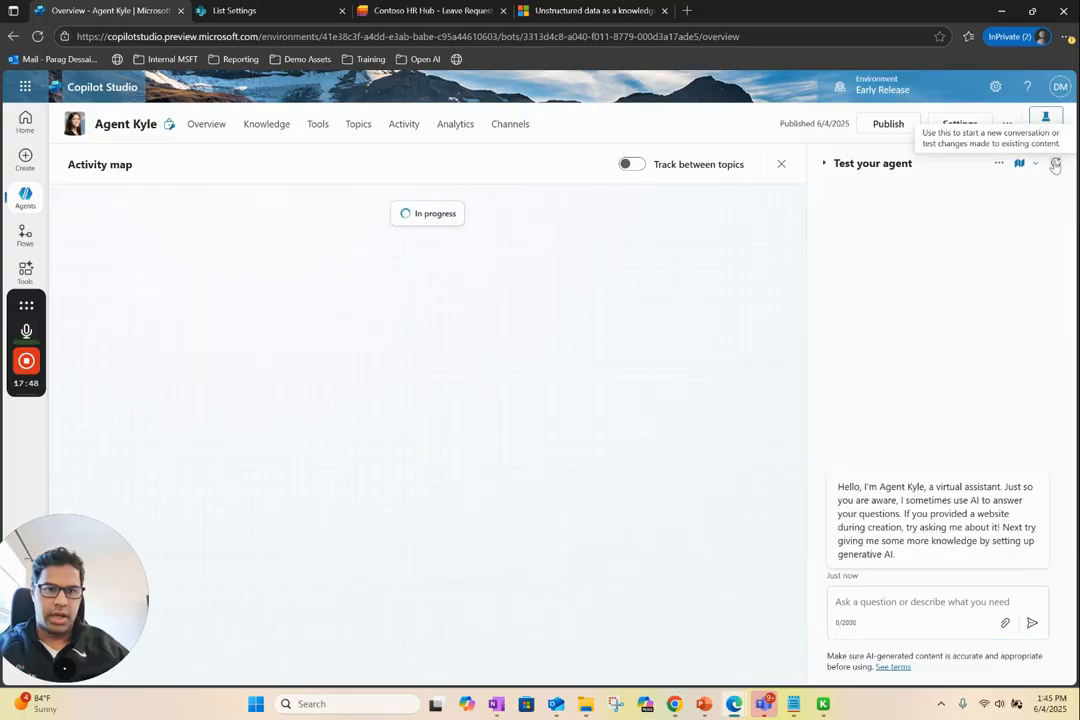
click(880, 601)
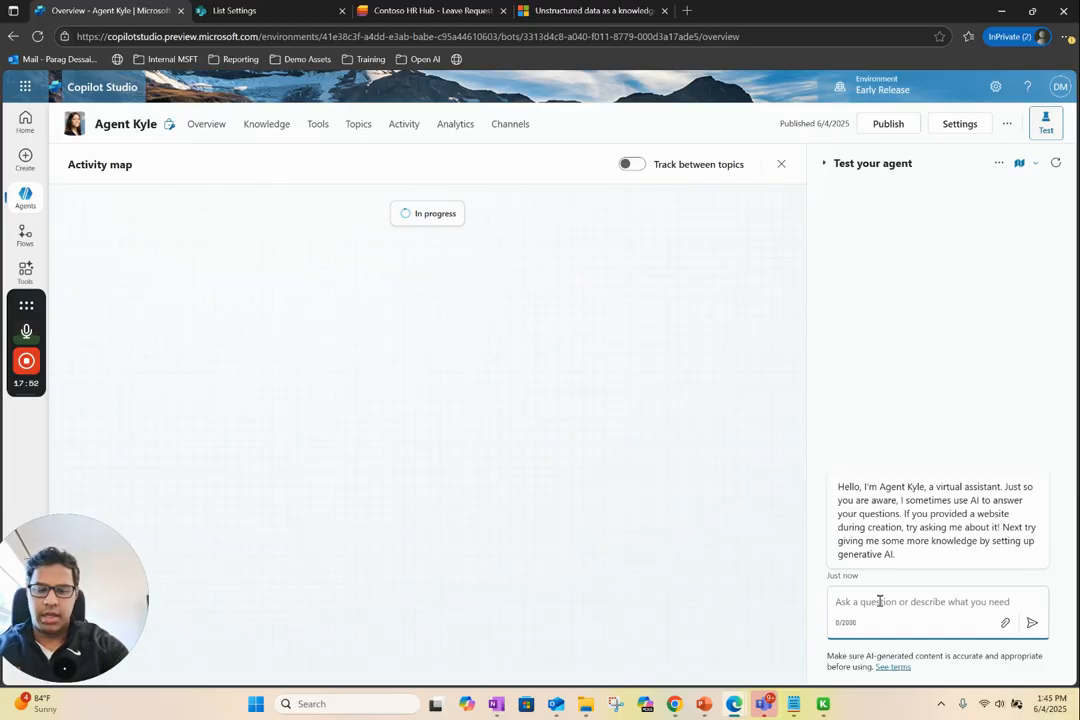
text(na)
key(BackSpace)
key(BackSpace)
key(BackSpace)
text(can )
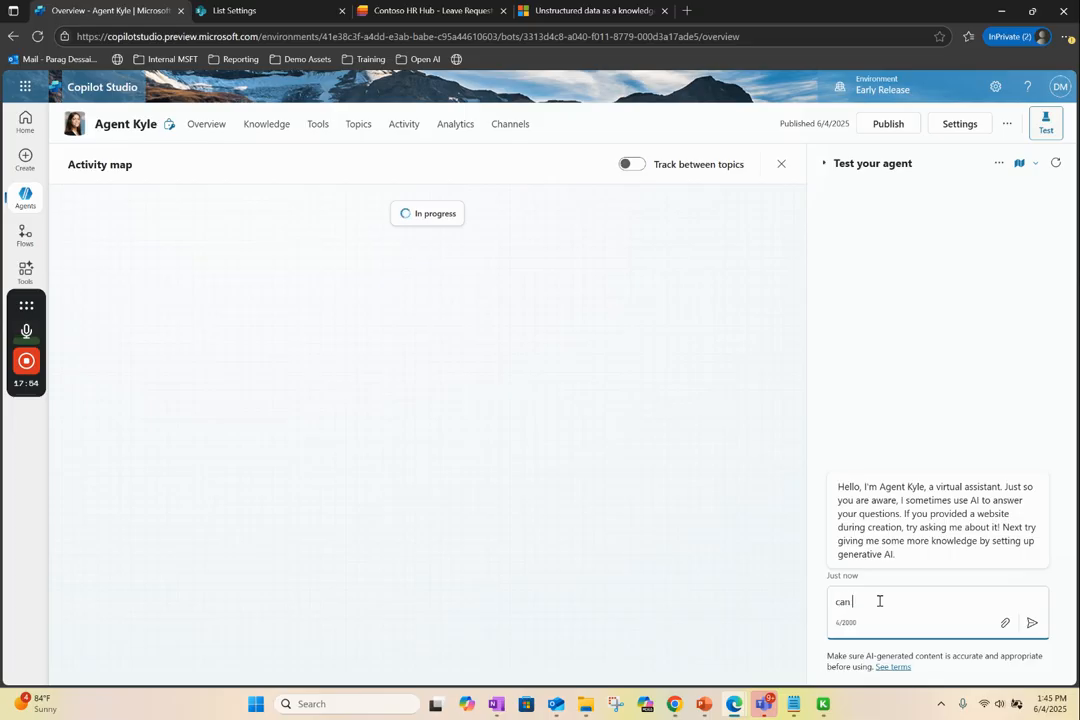
text(you tell me about inception movie)
key(Return)
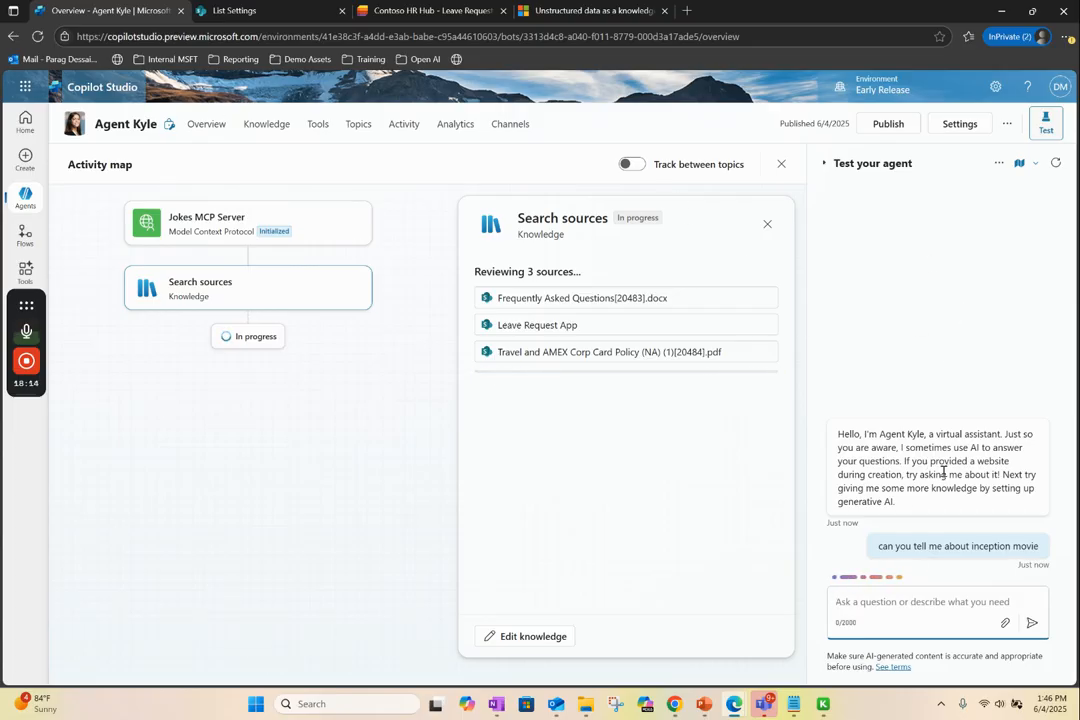
Ask the agent "Tell me about matrix movie" in the same test conversation
click(946, 605)
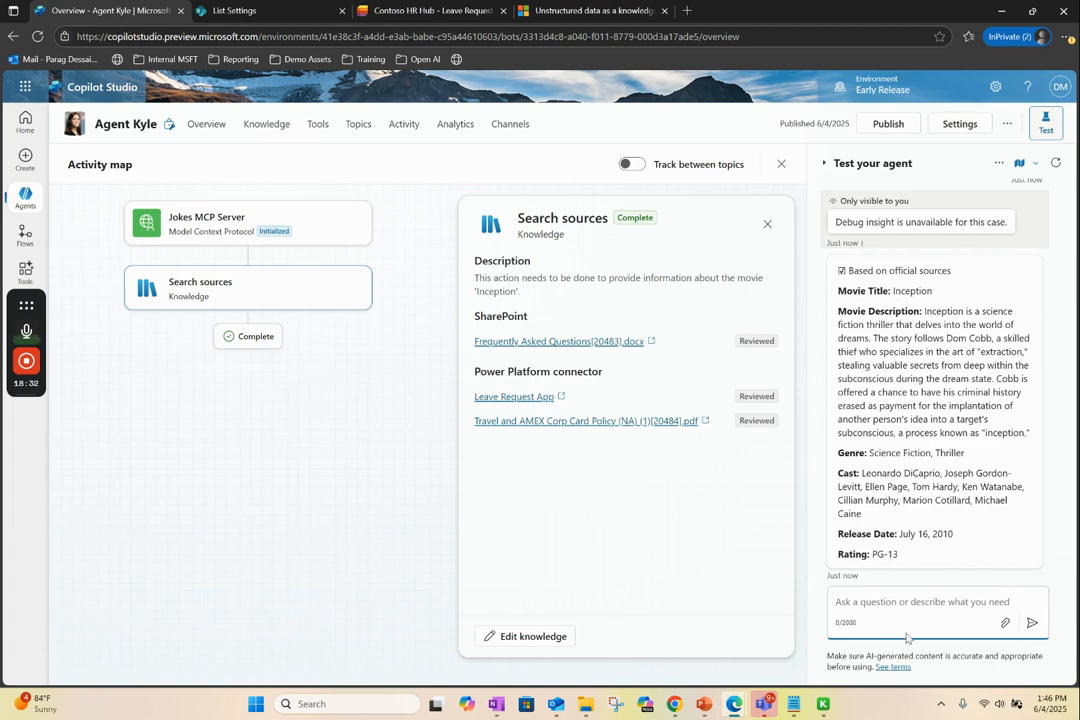
text(Tell me about matrix movie)
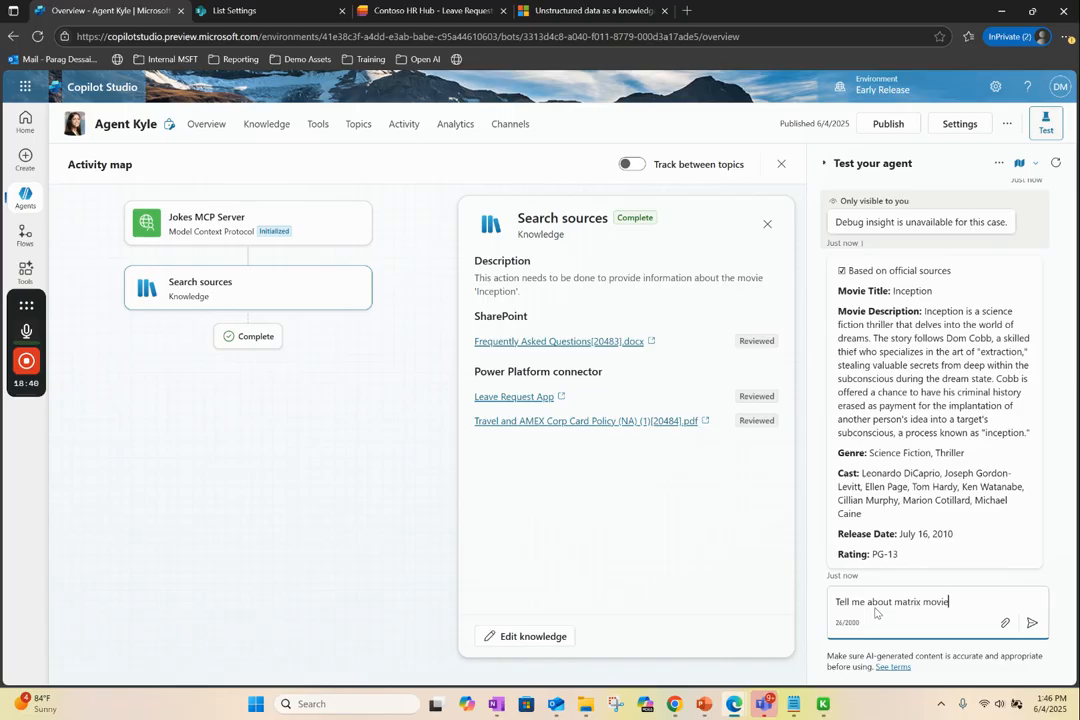
key(Return)
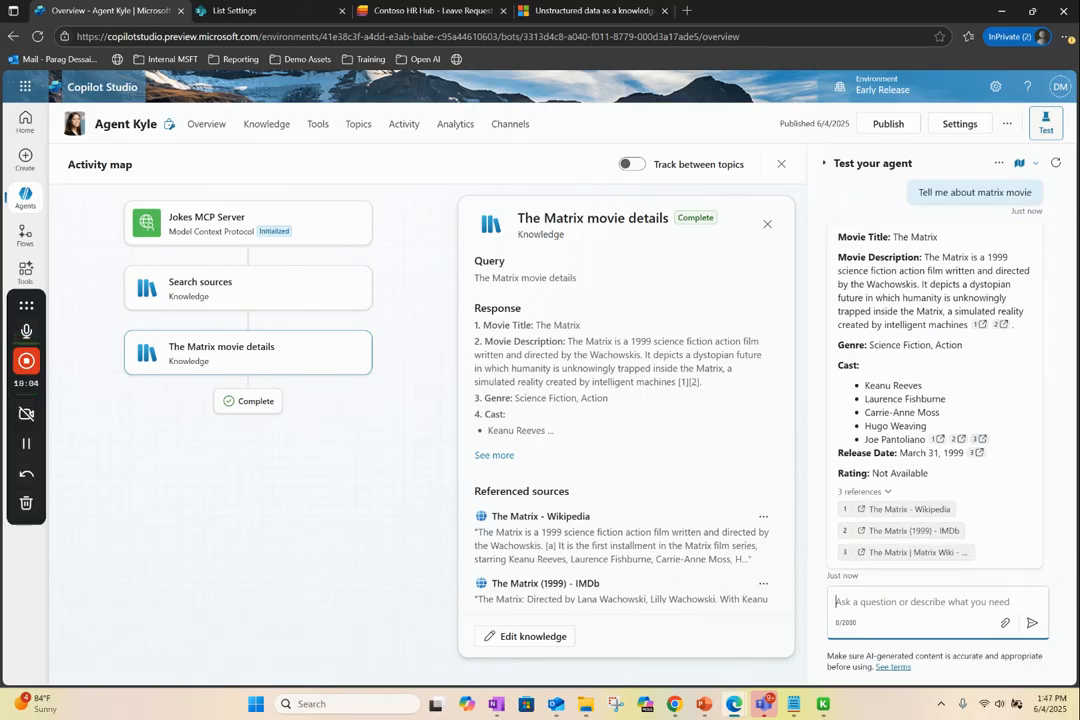
click(26, 413)
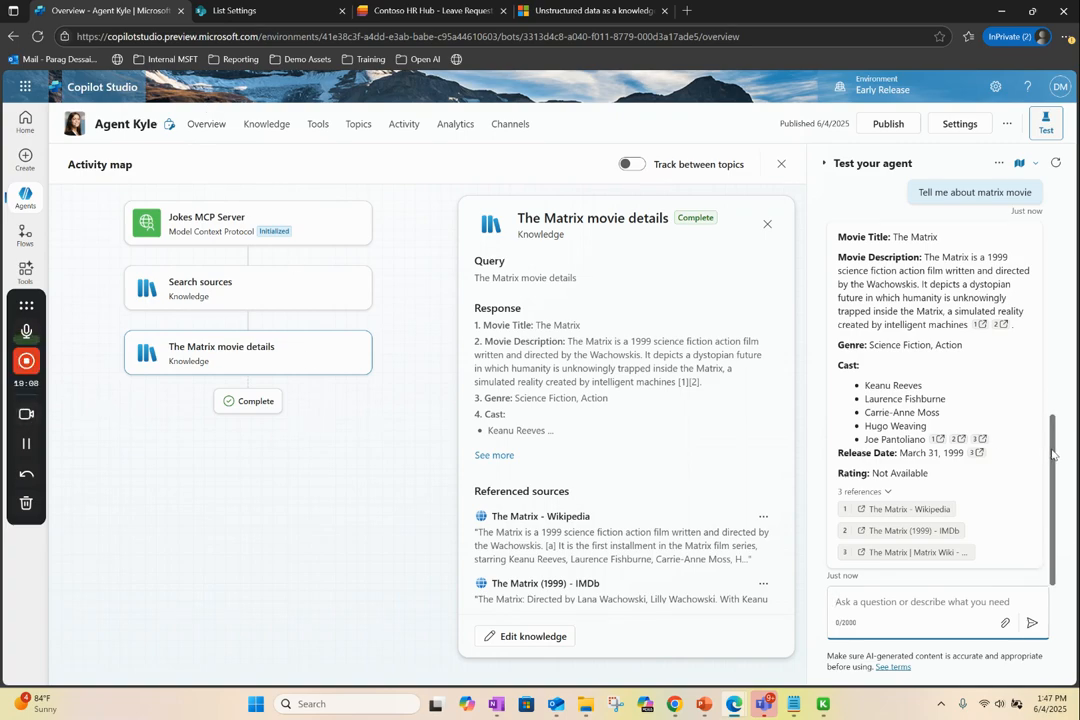
Compare the agent's Inception and Matrix answers in the test chat, including their movie details and references
scroll(1054, 428, up, 1)
drag(1054, 428, 1056, 313)
drag(1005, 560, 190, 485)
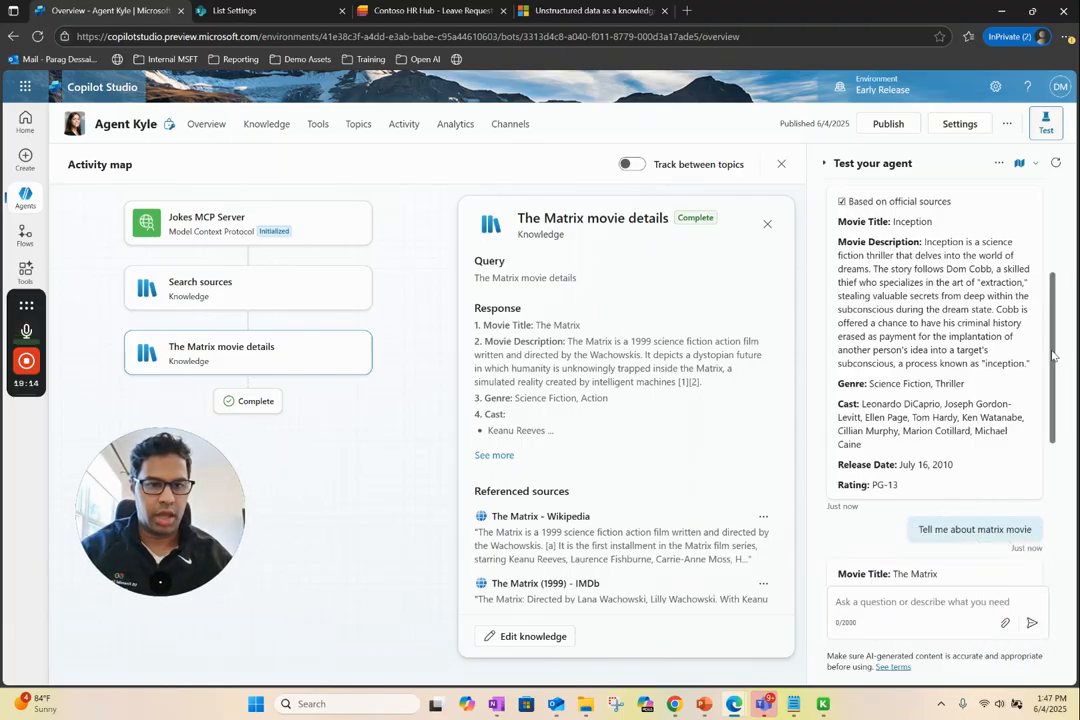
scroll(1049, 328, up, 1)
drag(1049, 328, 1042, 508)
click(891, 605)
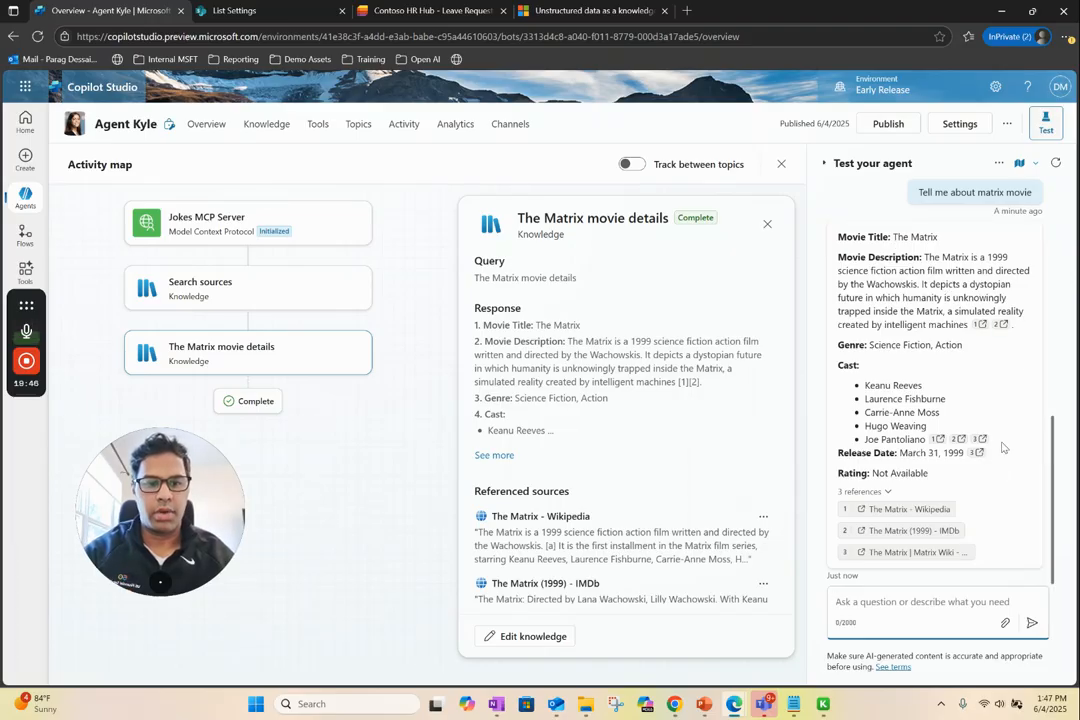
scroll(1015, 380, up, 2)
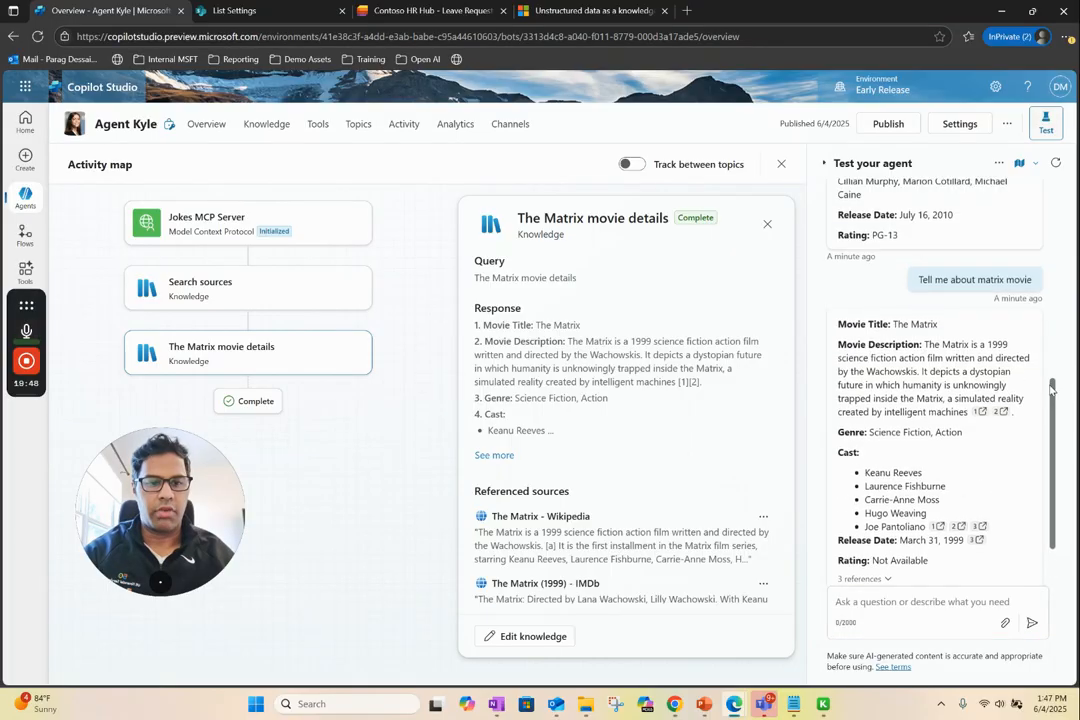